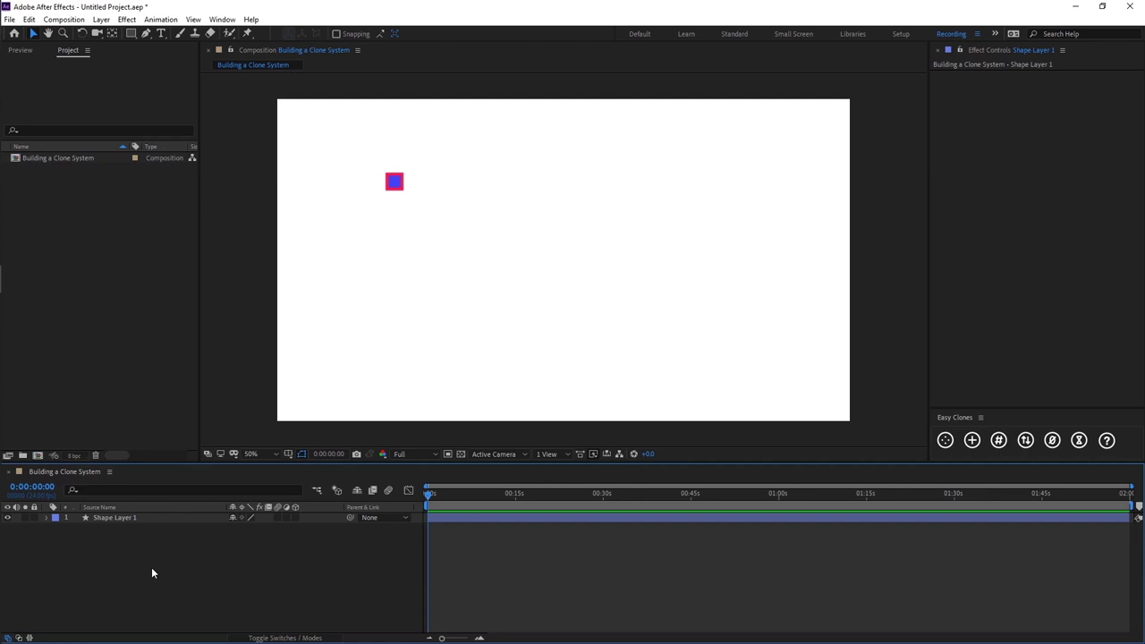
Select the blue square's Shape Layer 1 and start an Easy Clones clone system.
{"action": "left_click", "coordinate": [147, 518]}
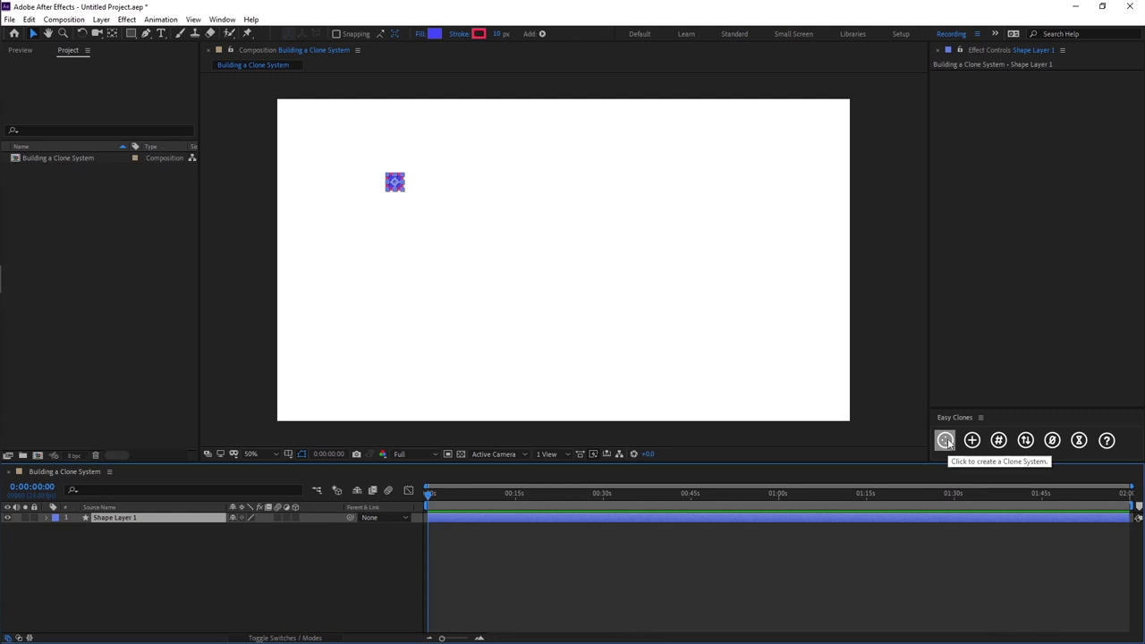
{"action": "left_click", "coordinate": [946, 441]}
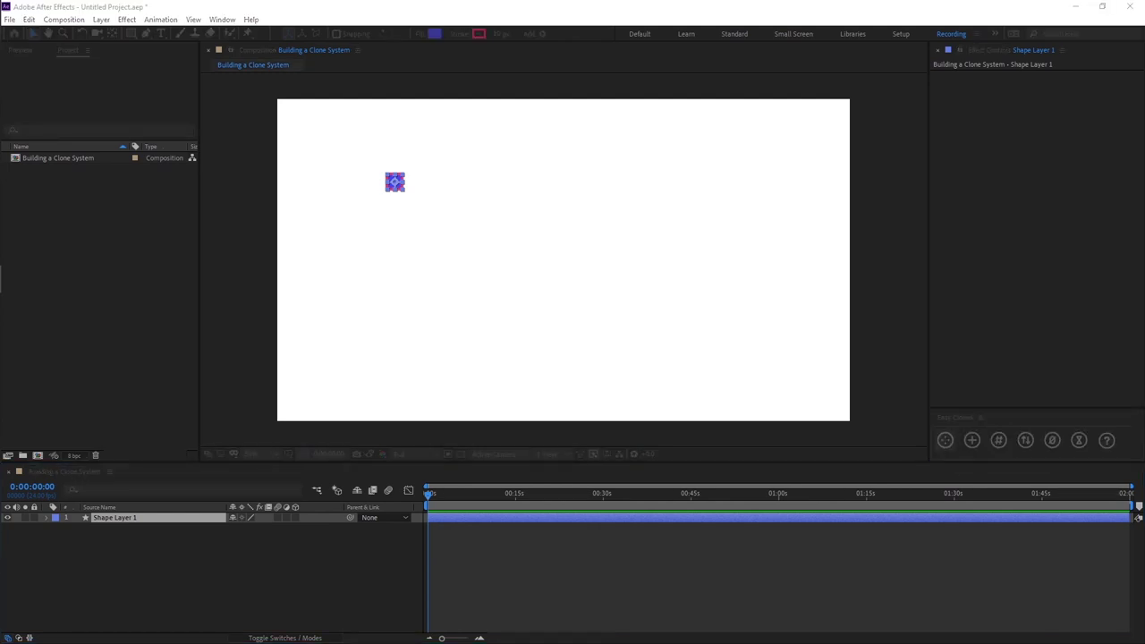
{"action": "left_click_drag", "start_coordinate": [376, 340], "coordinate": [611, 410]}
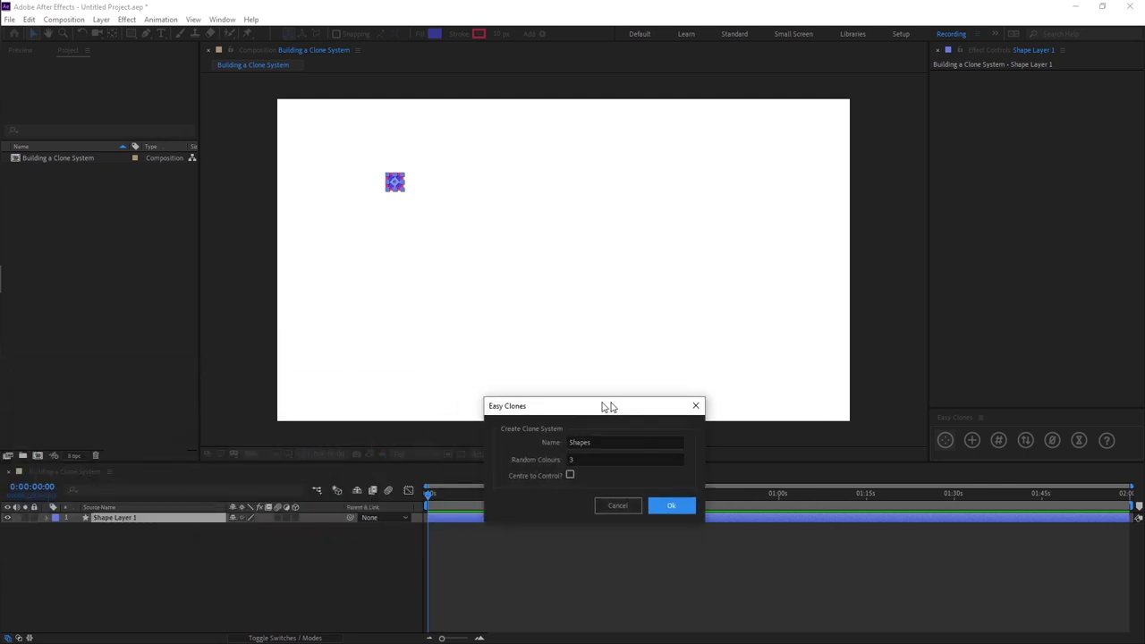
{"action": "mouse_move", "coordinate": [611, 410]}
{"action": "left_mouse_down"}
{"action": "mouse_move", "coordinate": [677, 160]}
{"action": "mouse_move", "coordinate": [663, 163]}
{"action": "left_mouse_up"}
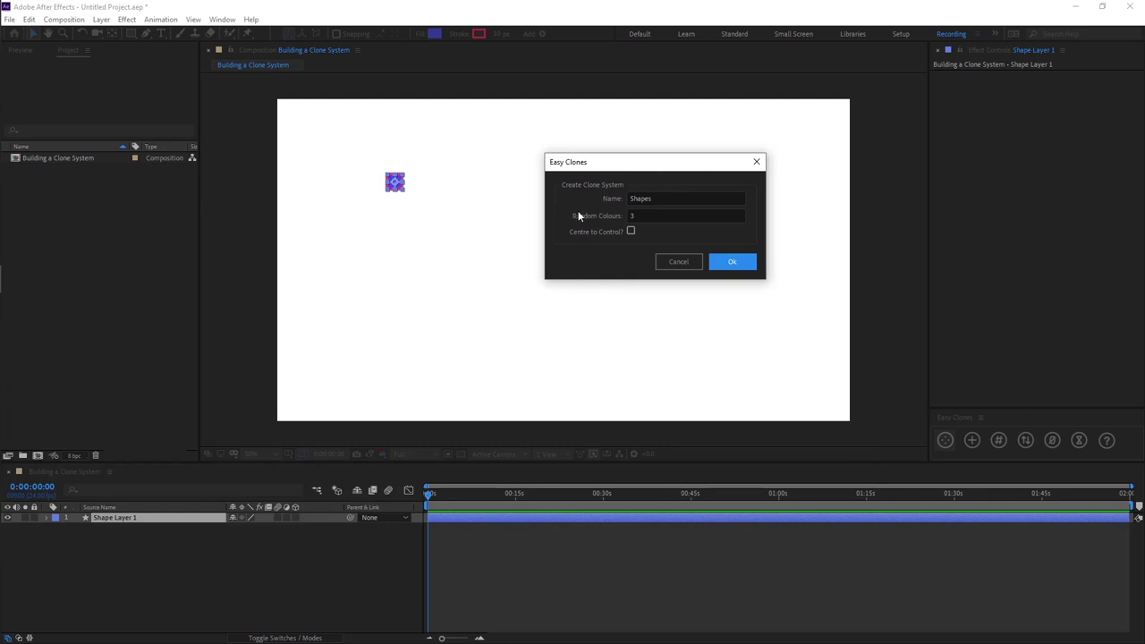
Create clone system 'Squares' with 2 random colours, centred to the control layer.
{"action": "left_click", "coordinate": [667, 197]}
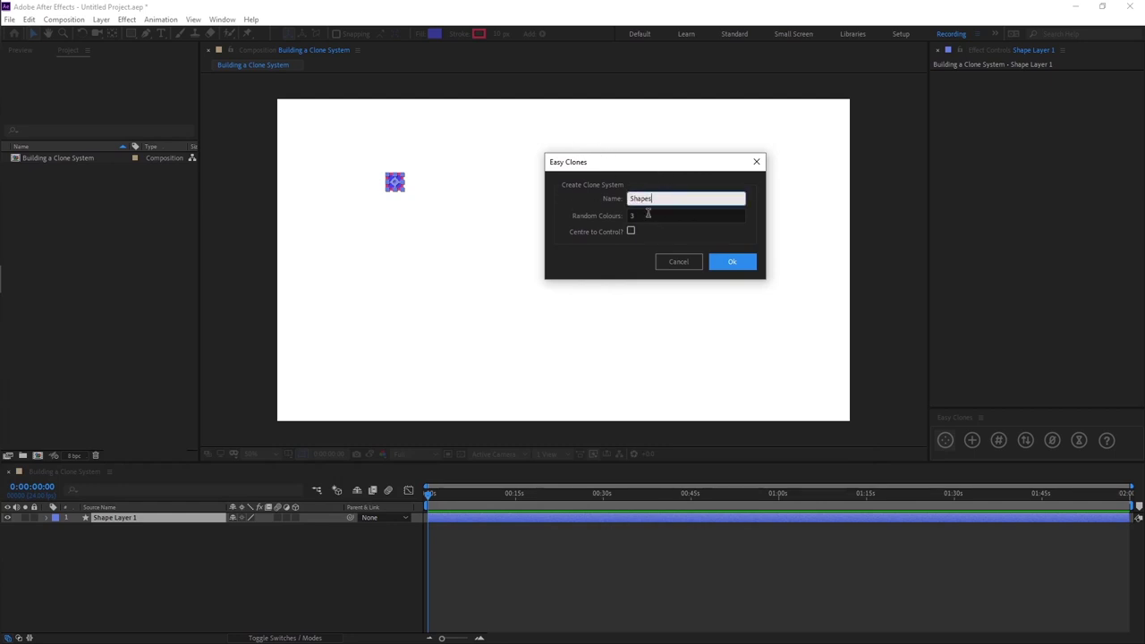
{"action": "left_click_drag", "start_coordinate": [649, 214], "coordinate": [620, 211]}
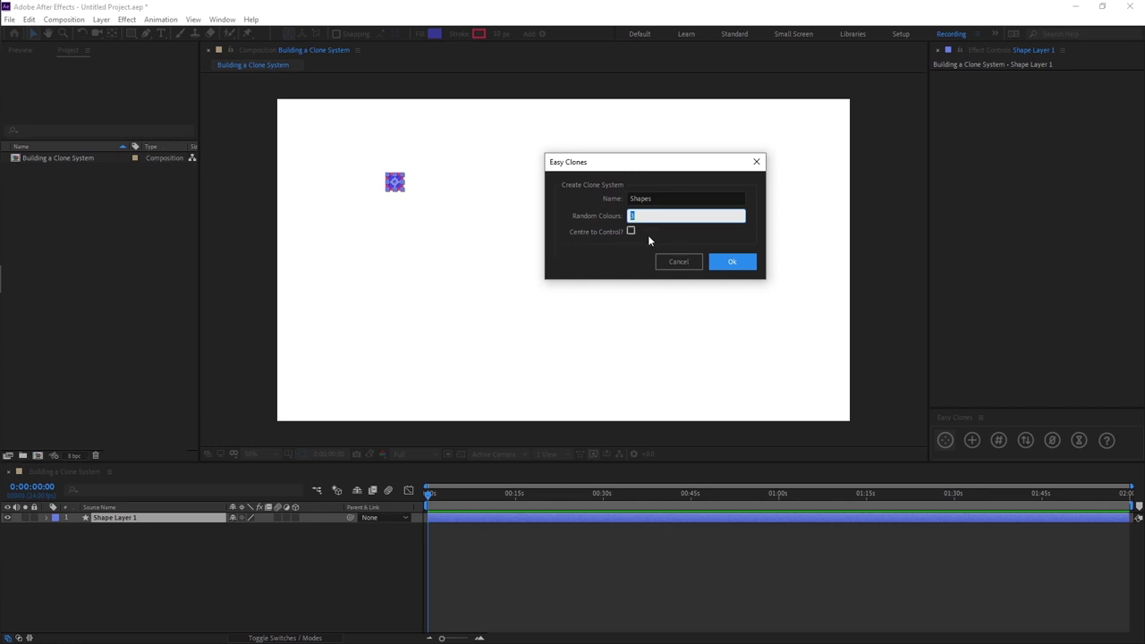
{"action": "left_click", "coordinate": [660, 197]}
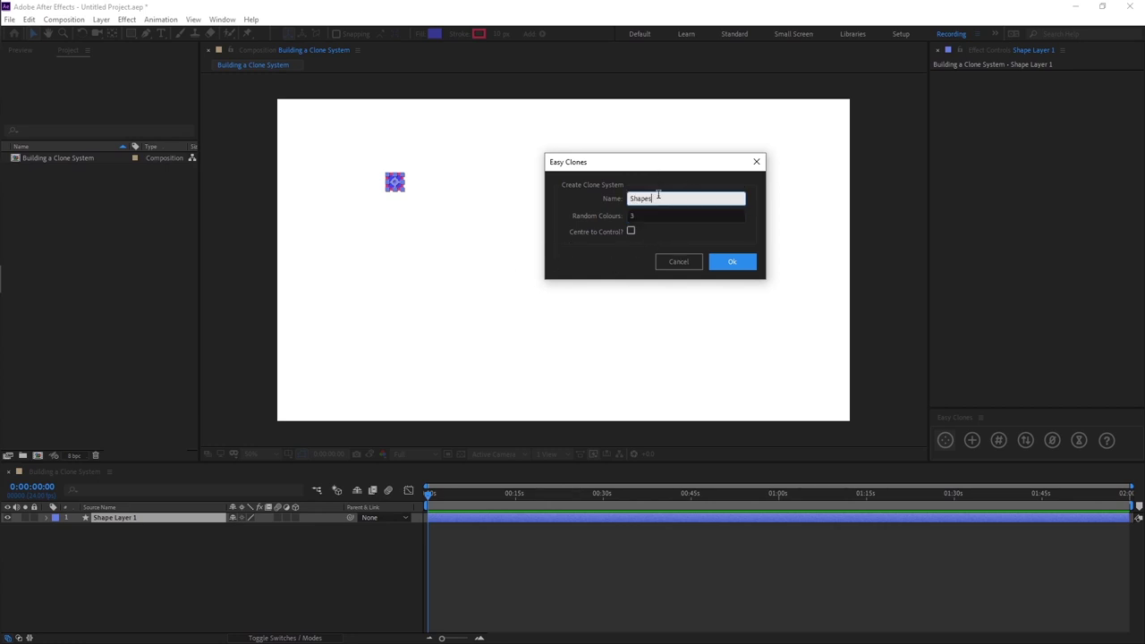
{"action": "left_click_drag", "start_coordinate": [656, 198], "coordinate": [616, 199]}
{"action": "type", "text": "Squar"}
{"action": "left_click", "coordinate": [637, 217]}
{"action": "type", "text": "3"}
{"action": "left_click_drag", "start_coordinate": [641, 216], "coordinate": [630, 220]}
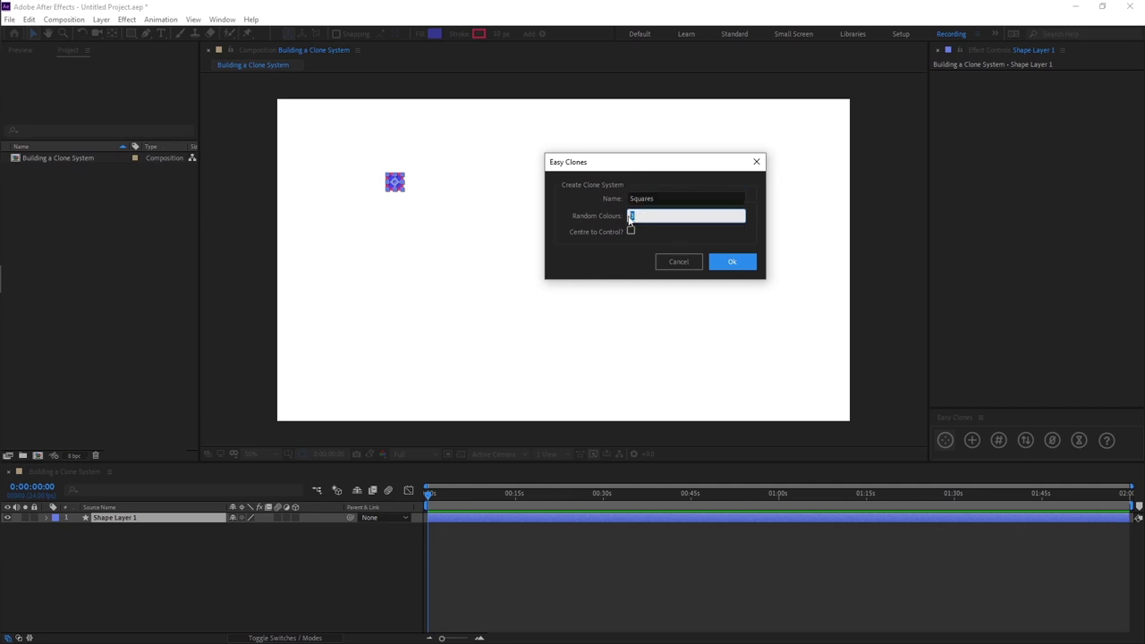
{"action": "type", "text": "2"}
{"action": "left_click", "coordinate": [631, 231]}
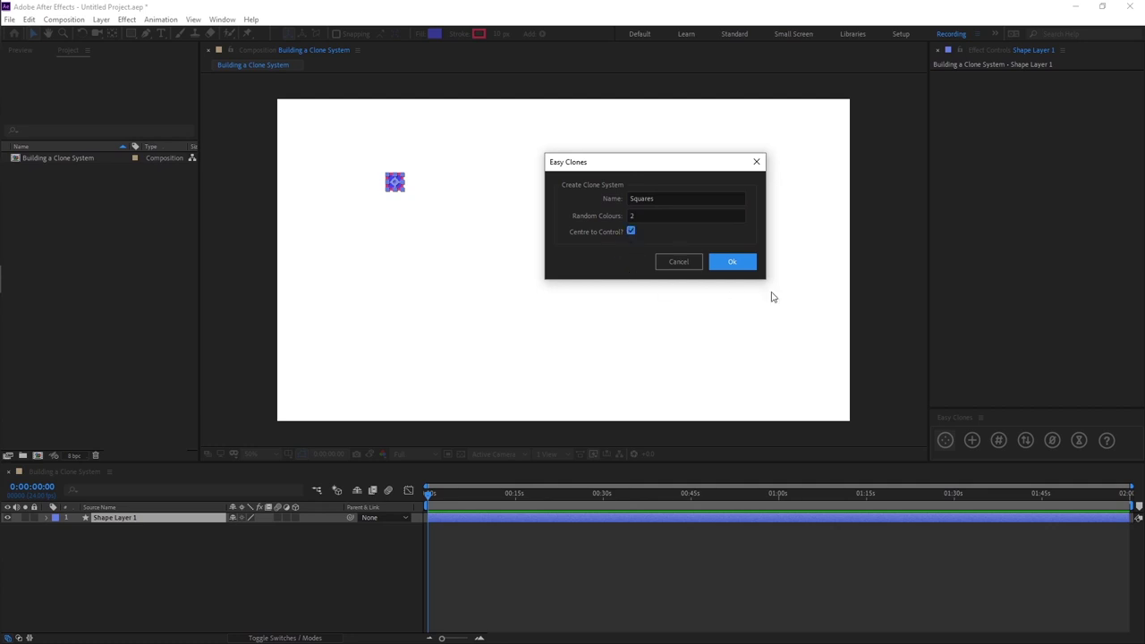
{"action": "left_click", "coordinate": [742, 265]}
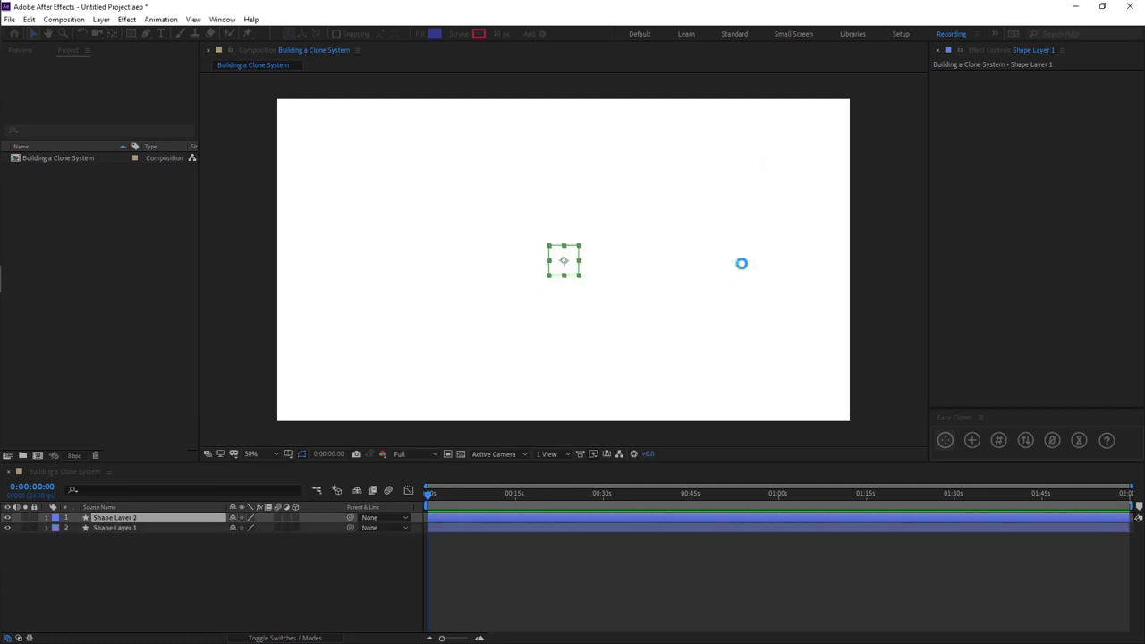
{"action": "left_click", "coordinate": [269, 581]}
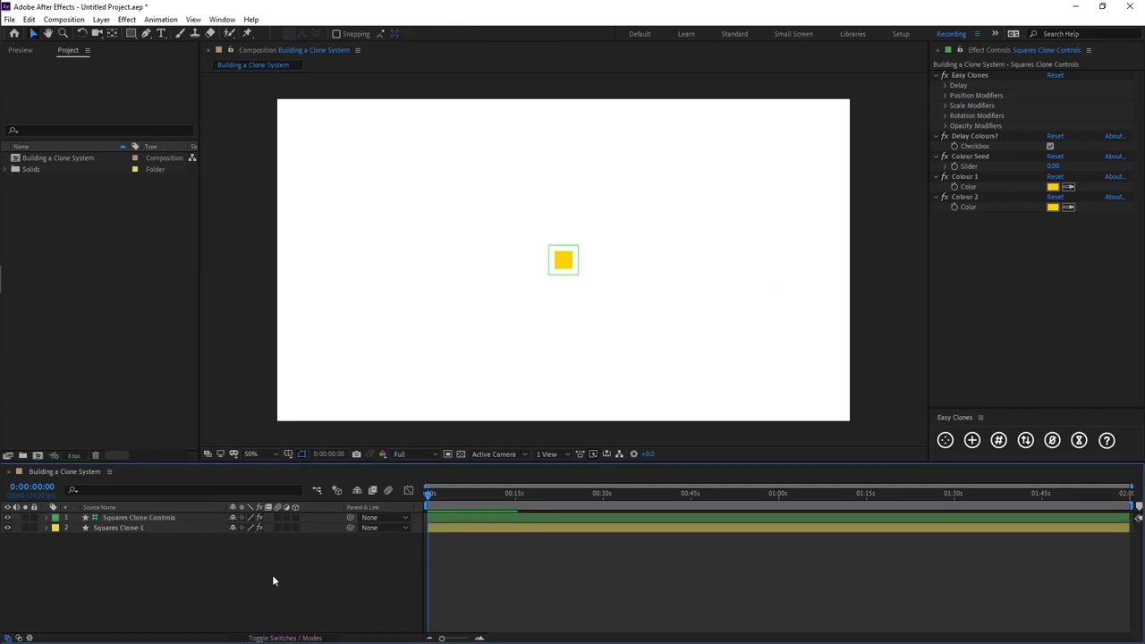
{"action": "left_click", "coordinate": [152, 530]}
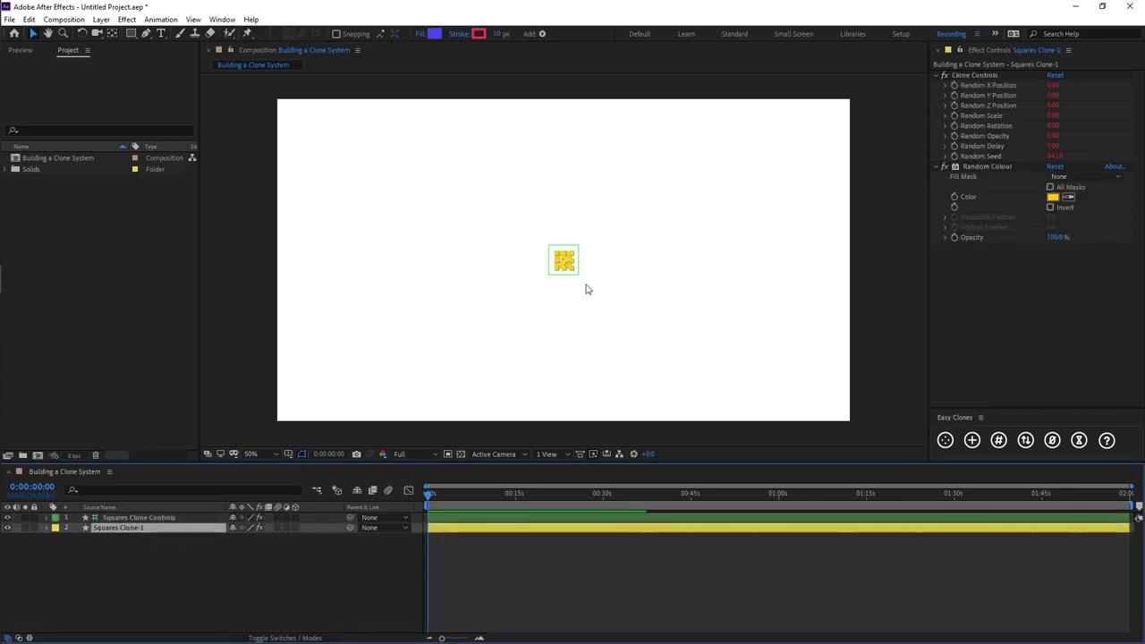
{"action": "left_click", "coordinate": [139, 518]}
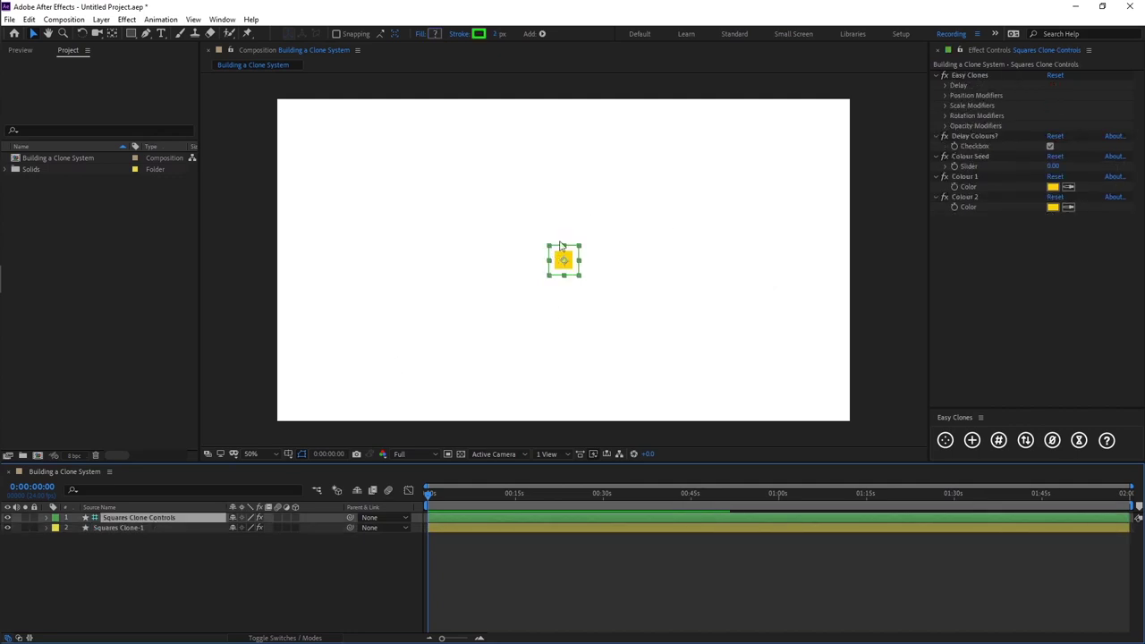
{"action": "left_click", "coordinate": [133, 566]}
{"action": "left_click", "coordinate": [139, 517]}
{"action": "left_click", "coordinate": [174, 560]}
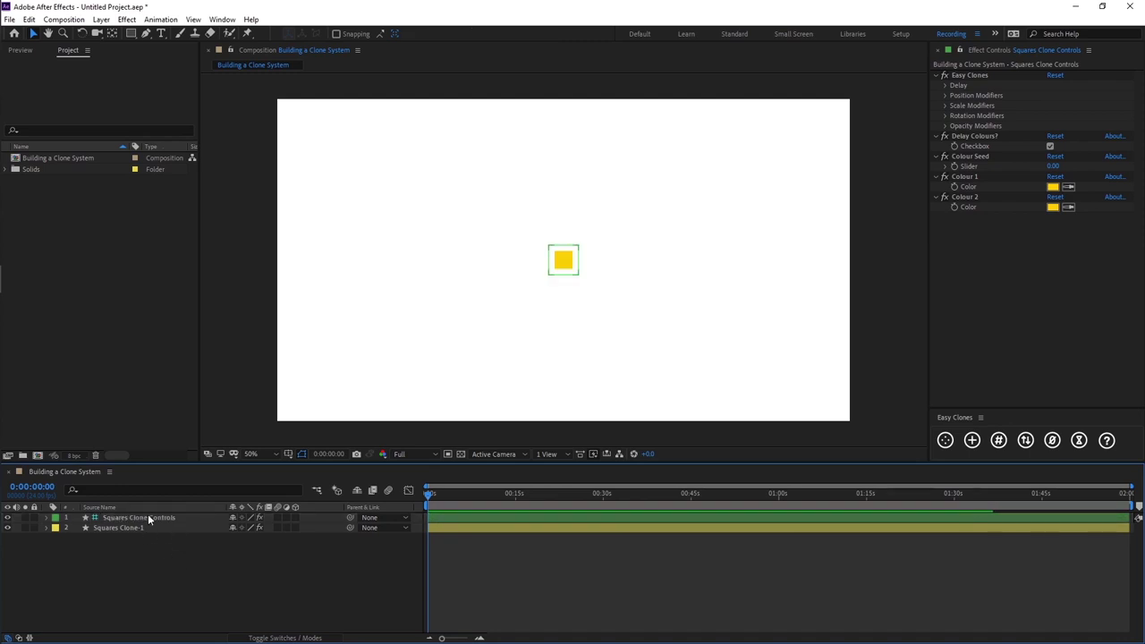
{"action": "left_click", "coordinate": [148, 517]}
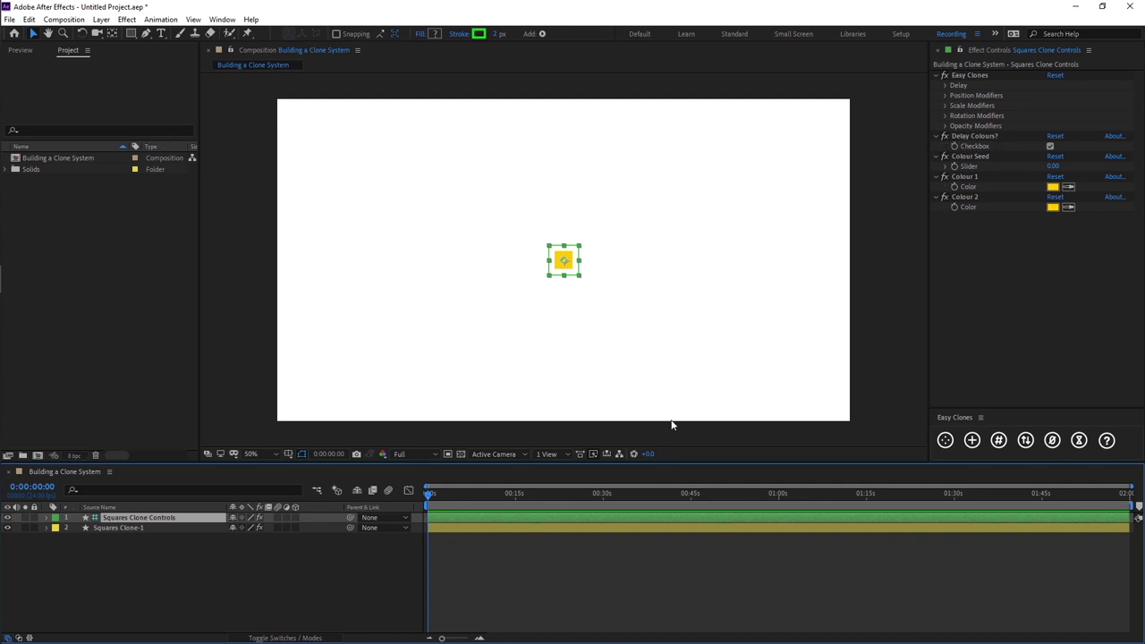
{"action": "left_click", "coordinate": [252, 574]}
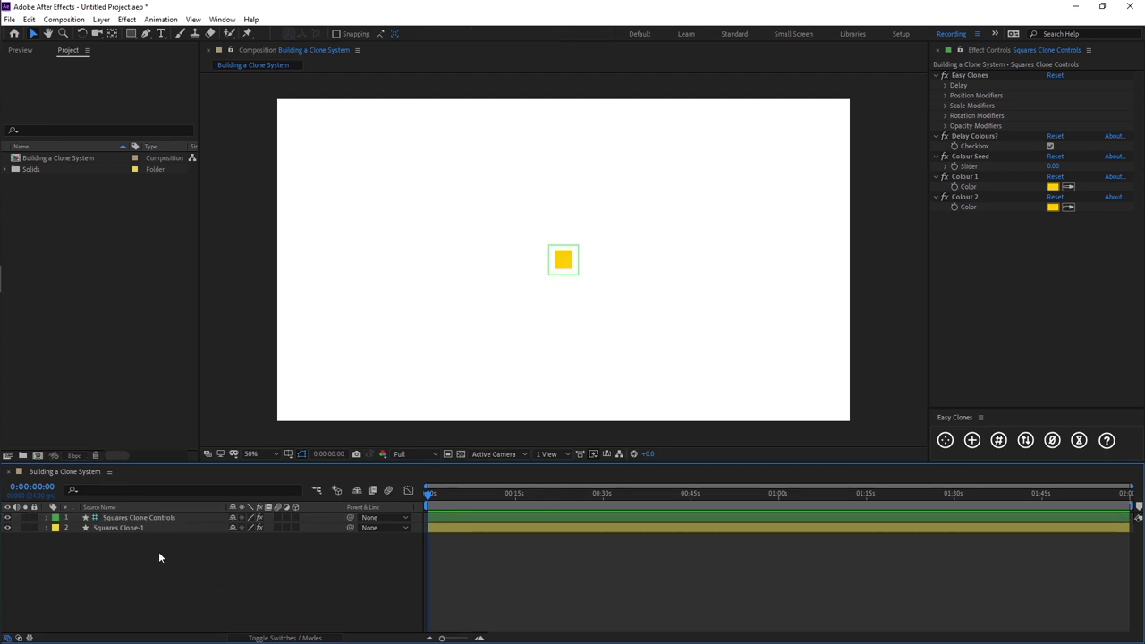
{"action": "left_click", "coordinate": [158, 517]}
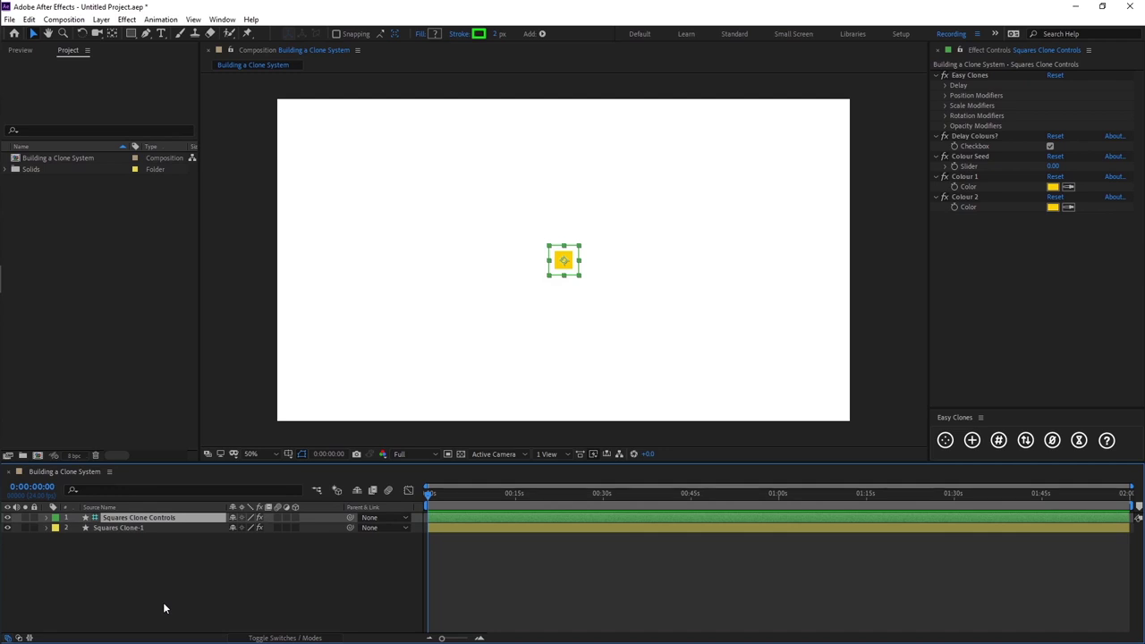
Keyframe Position, Scale, Rotation and Opacity on the clone controls layer.
{"action": "left_click", "coordinate": [46, 518]}
{"action": "left_click", "coordinate": [55, 548]}
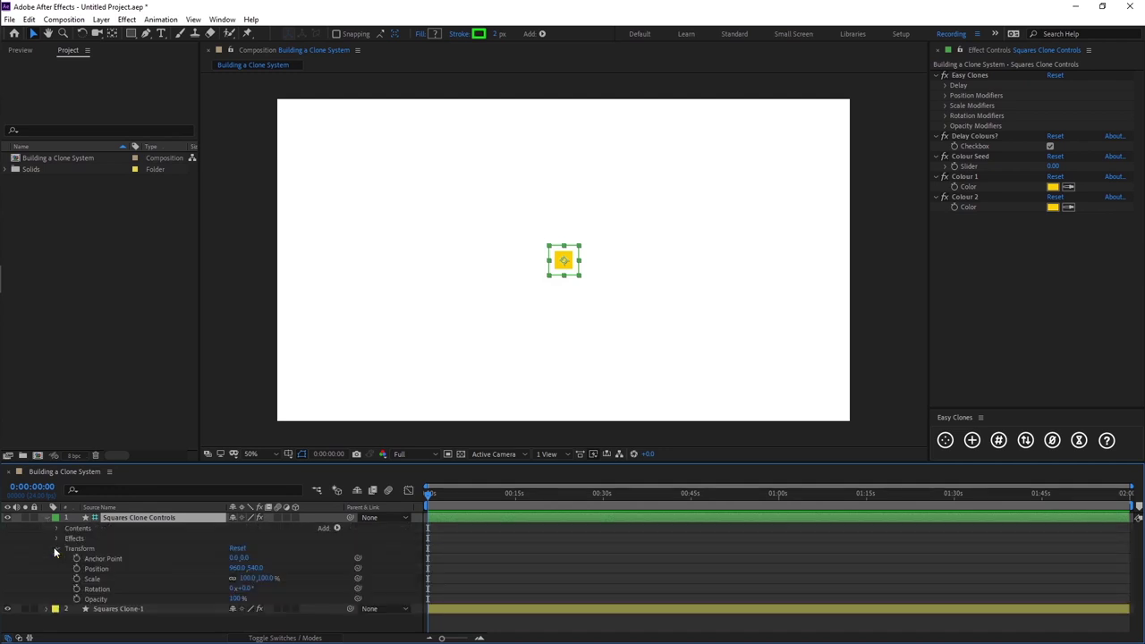
{"action": "left_click", "coordinate": [77, 568]}
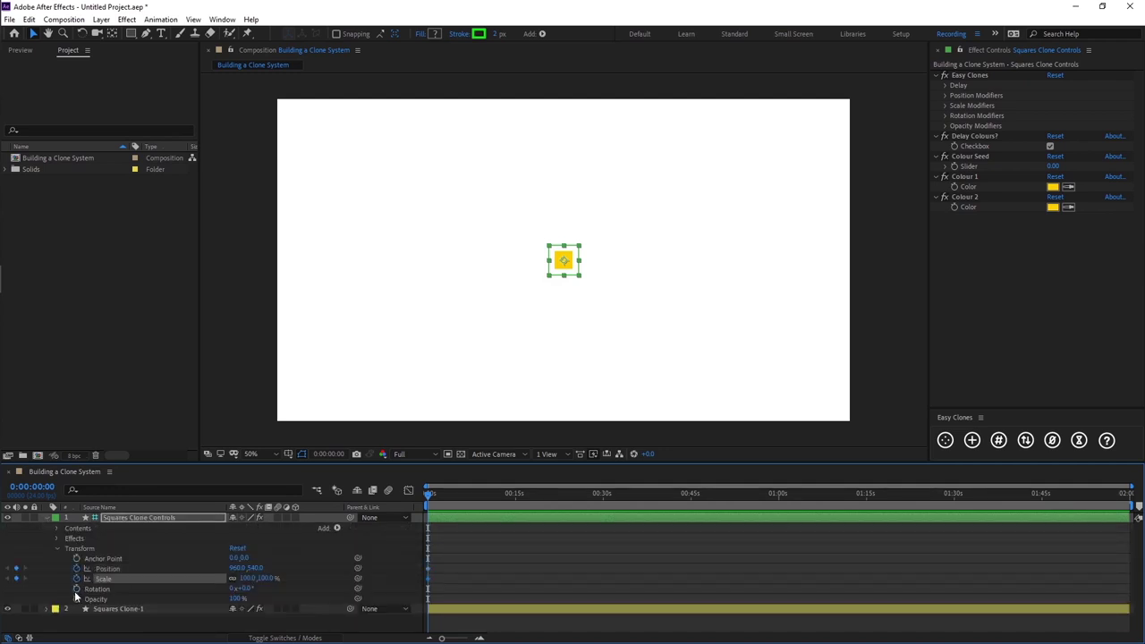
{"action": "left_click", "coordinate": [77, 588]}
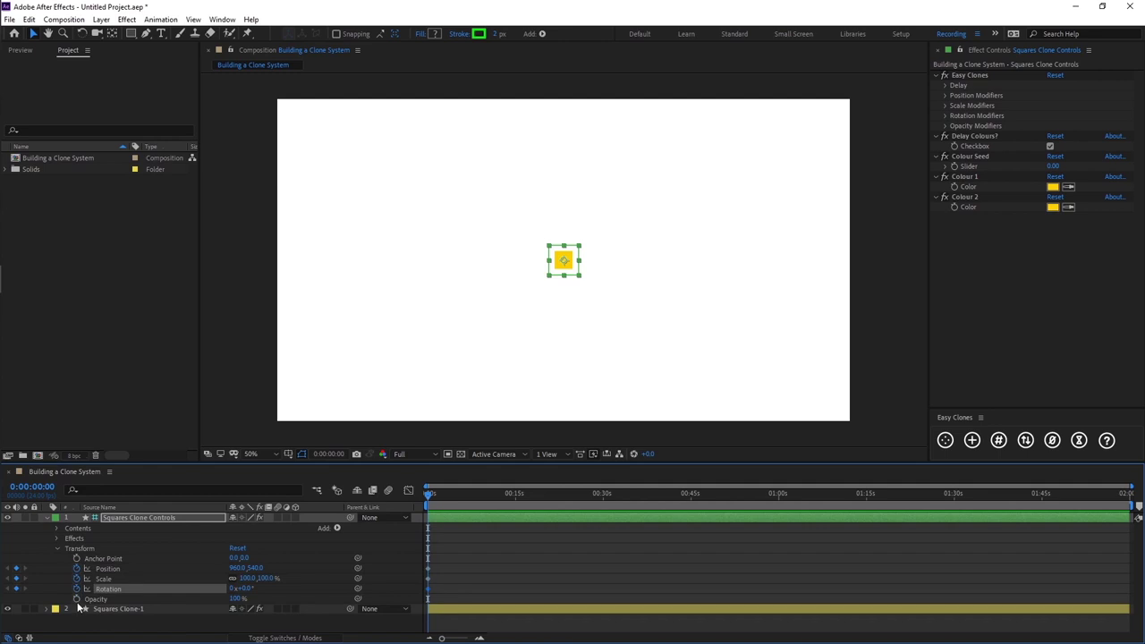
{"action": "key", "text": "u"}
{"action": "left_click", "coordinate": [463, 598]}
{"action": "left_click", "coordinate": [161, 570]}
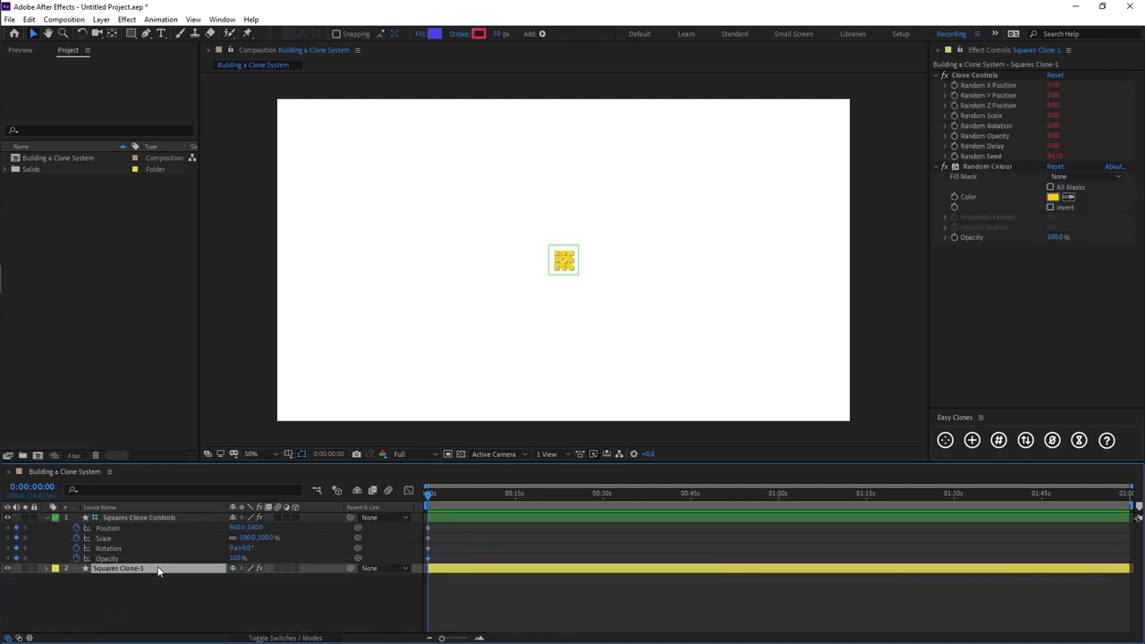
{"action": "left_click", "coordinate": [457, 539]}
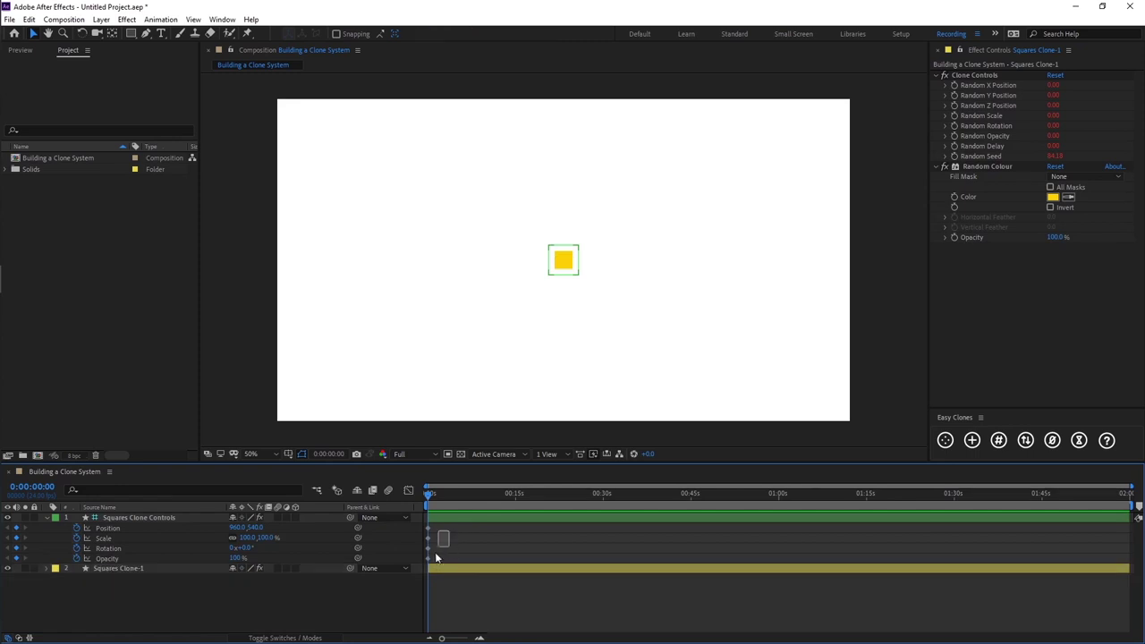
{"action": "left_click", "coordinate": [447, 518]}
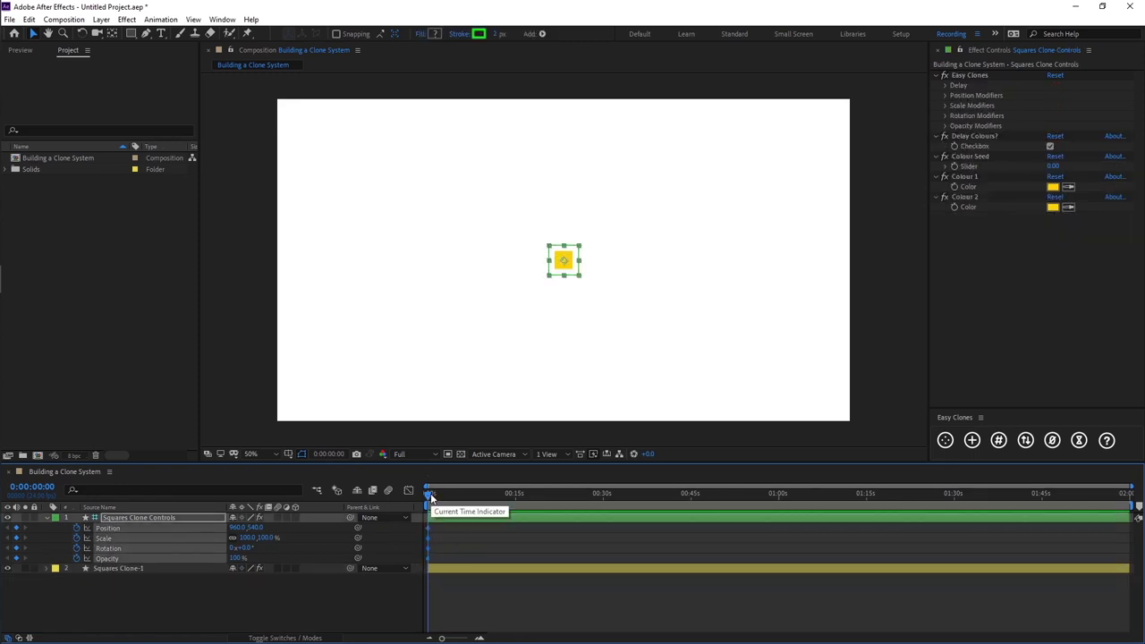
{"action": "key", "text": "equal"}
{"action": "key", "text": "equal"}
{"action": "key", "text": "equal"}
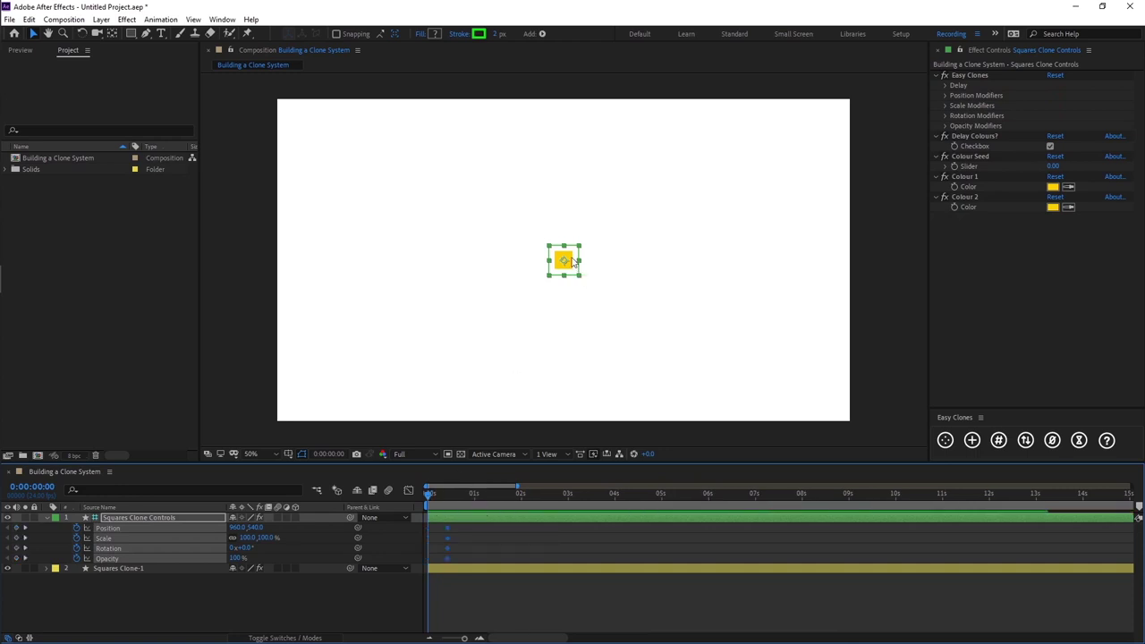
Move the control layer from lower left to upper right along an S-curved motion path.
{"action": "left_click_drag", "start_coordinate": [573, 260], "coordinate": [392, 355]}
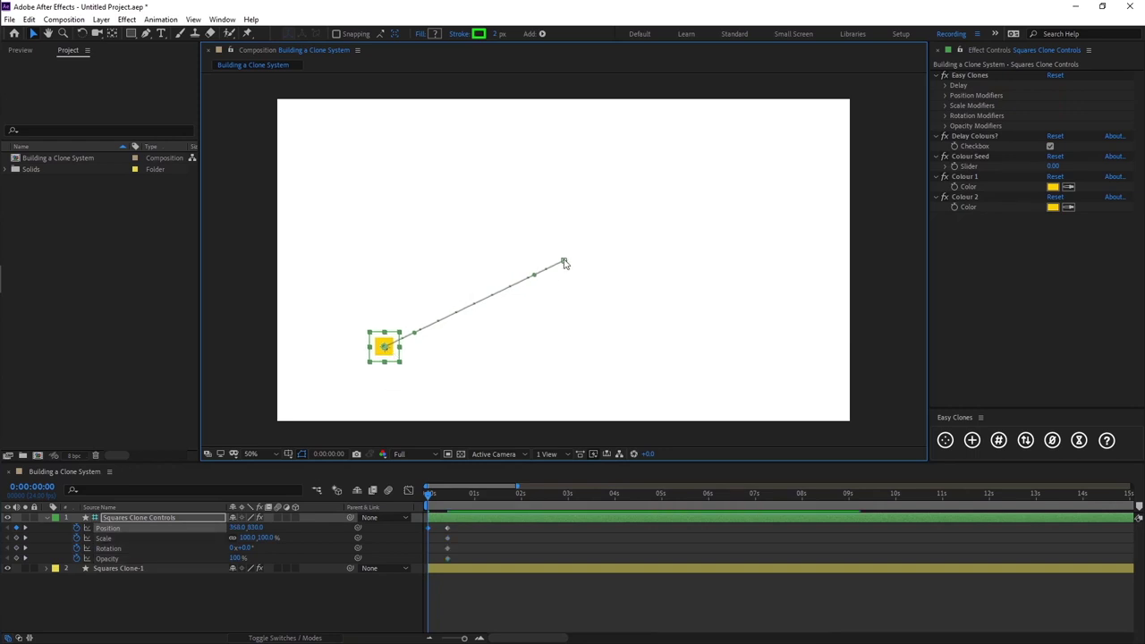
{"action": "mouse_move", "coordinate": [563, 262]}
{"action": "left_mouse_down"}
{"action": "mouse_move", "coordinate": [766, 166]}
{"action": "mouse_move", "coordinate": [769, 145]}
{"action": "mouse_move", "coordinate": [749, 170]}
{"action": "mouse_move", "coordinate": [542, 177]}
{"action": "left_mouse_up"}
{"action": "left_click_drag", "start_coordinate": [385, 347], "coordinate": [637, 337]}
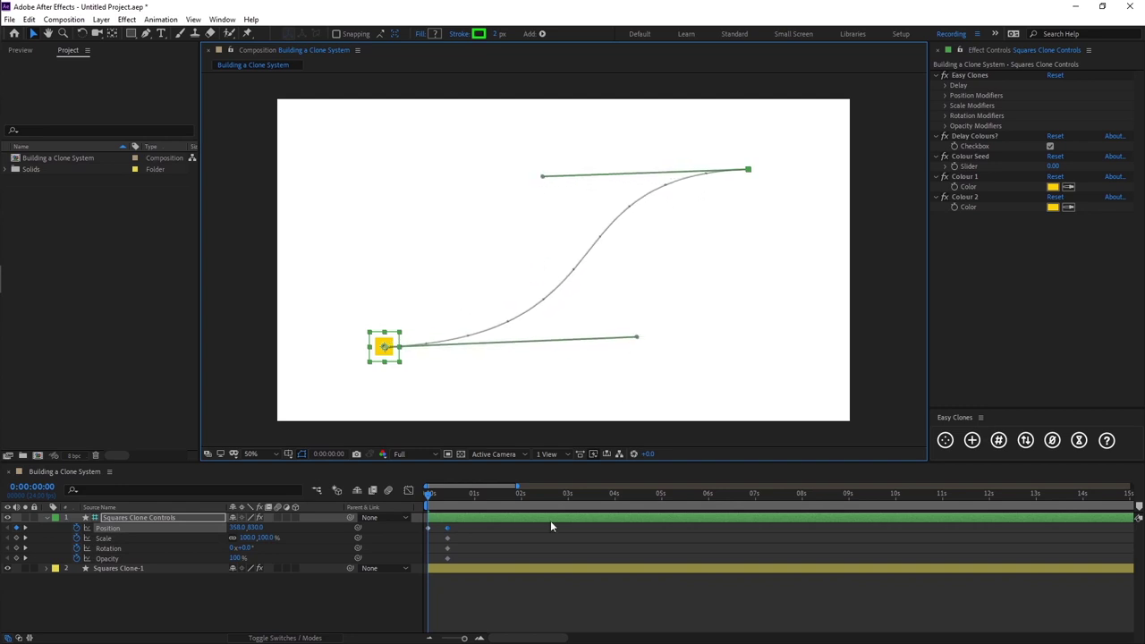
{"action": "left_click", "coordinate": [504, 534]}
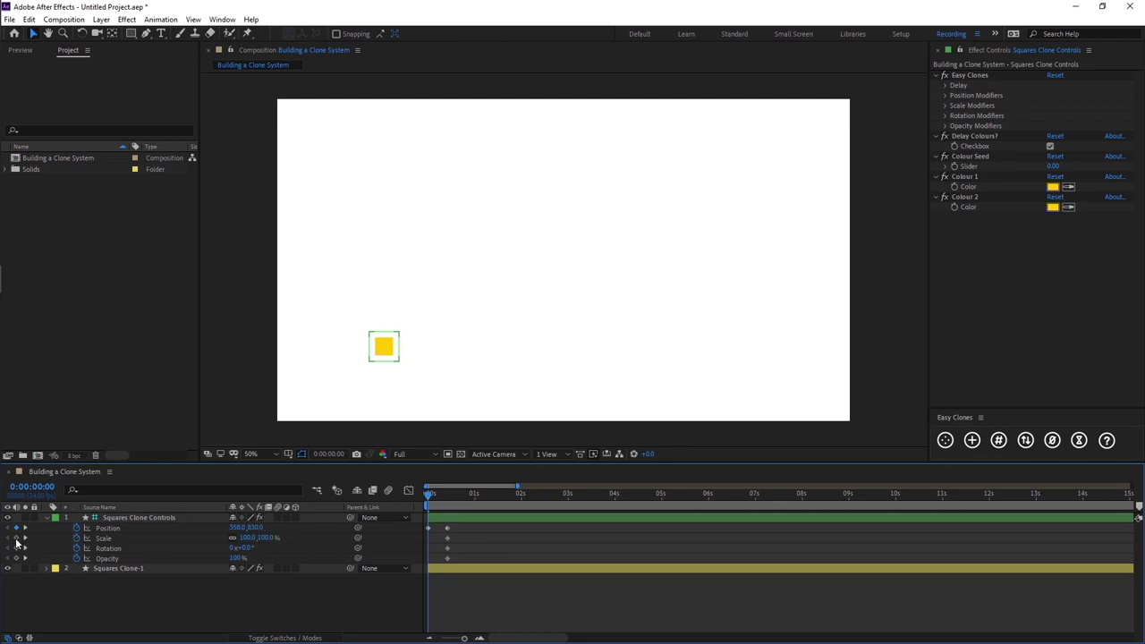
At the second keyframe, set the control layer's scale to 150% and rotation to 45°.
{"action": "left_click", "coordinate": [139, 517]}
{"action": "left_click", "coordinate": [447, 497]}
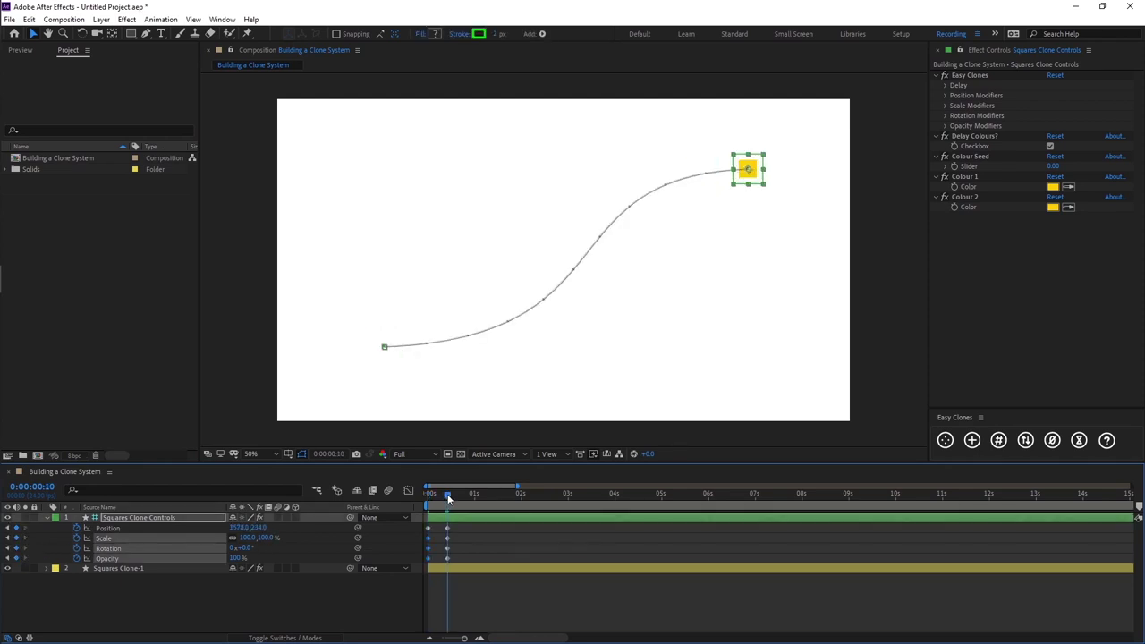
{"action": "left_click", "coordinate": [211, 612]}
{"action": "left_click", "coordinate": [268, 537]}
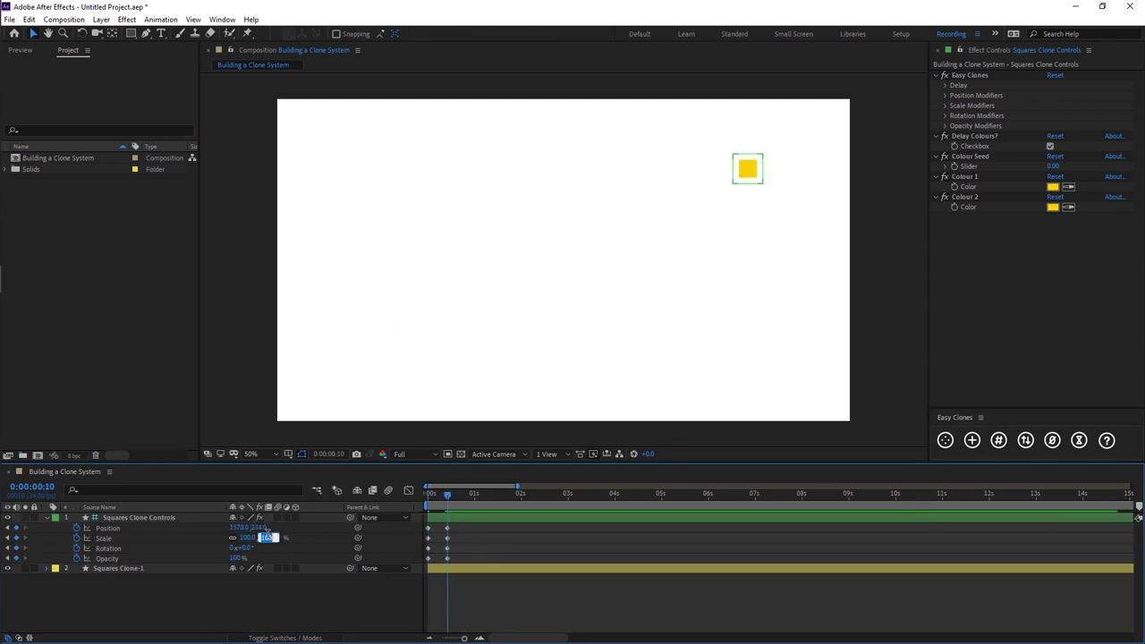
{"action": "type", "text": "1"}
{"action": "type", "text": "0"}
{"action": "key", "text": "Return"}
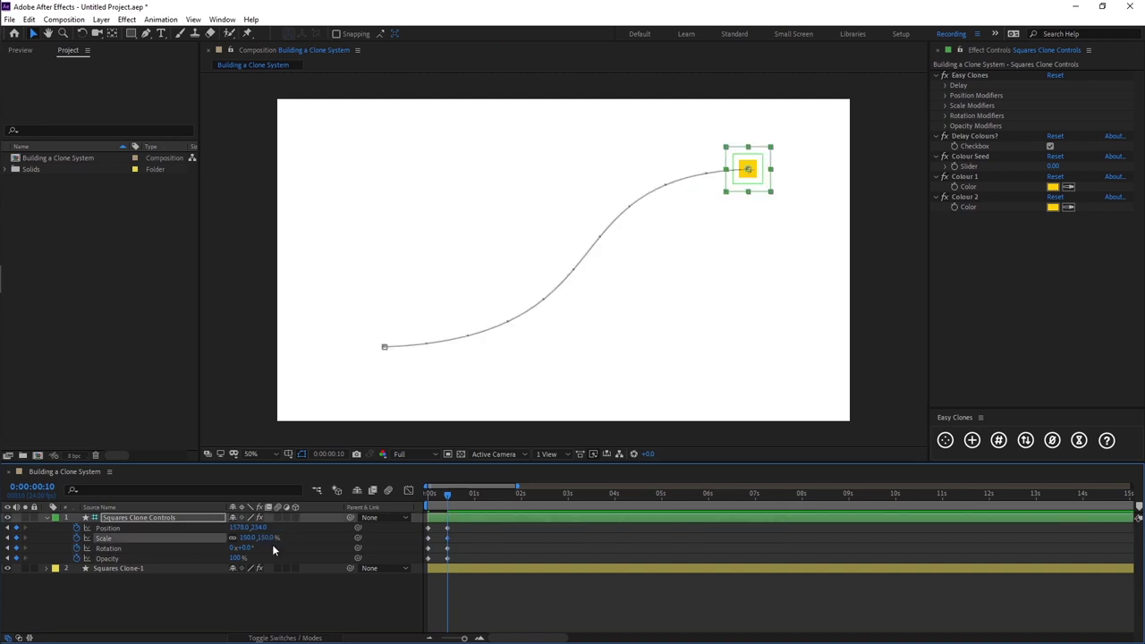
{"action": "left_click", "coordinate": [250, 552]}
{"action": "type", "text": "45"}
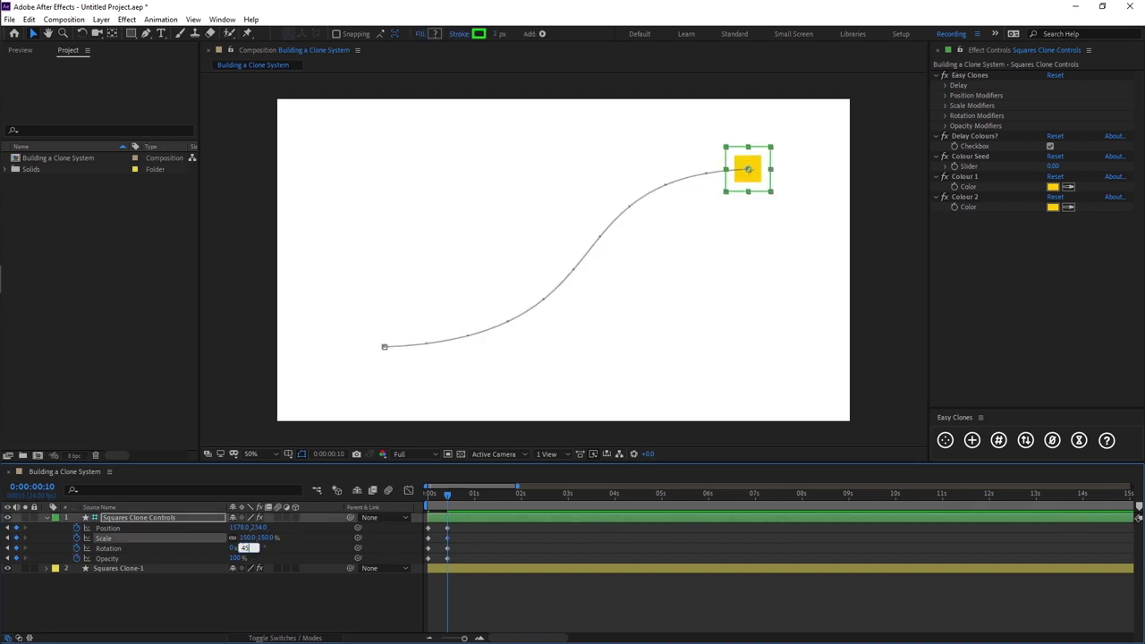
{"action": "key", "text": "Return"}
Set the second keyframe's opacity to 50% and shift the keyframes ten frames later.
{"action": "left_click", "coordinate": [239, 593]}
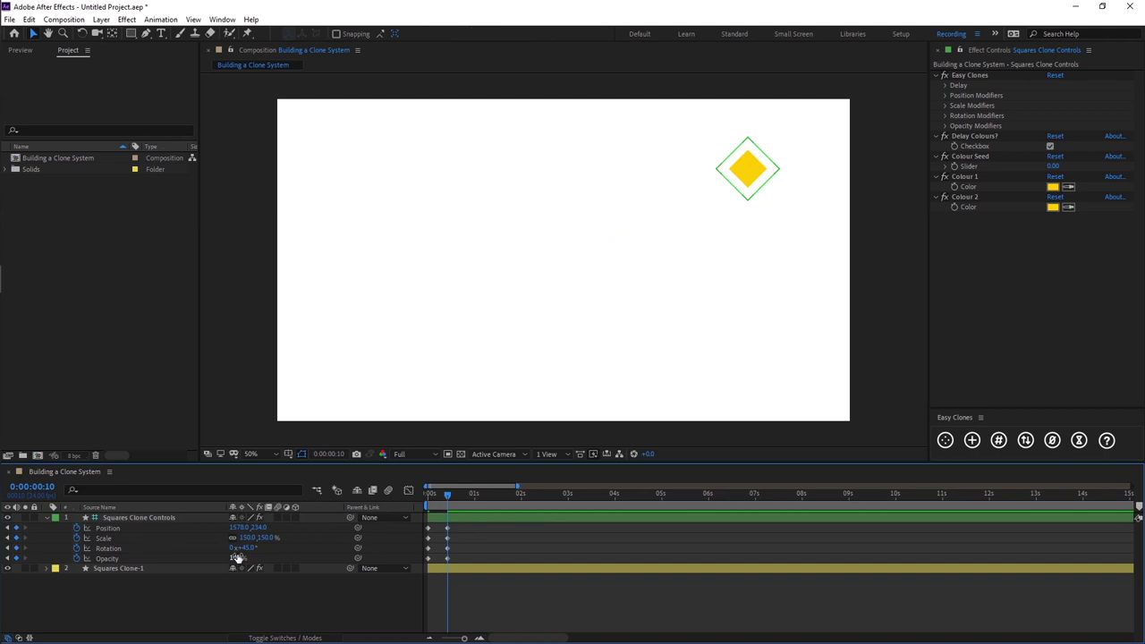
{"action": "left_click", "coordinate": [237, 558]}
{"action": "type", "text": "50"}
{"action": "key", "text": "Return"}
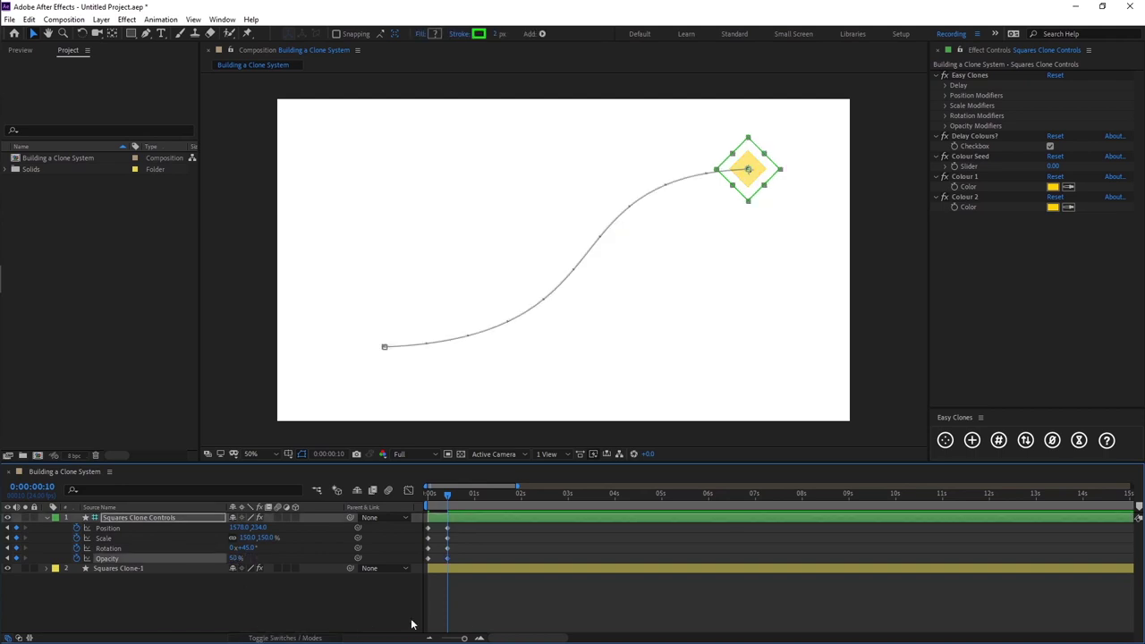
{"action": "left_click", "coordinate": [479, 599]}
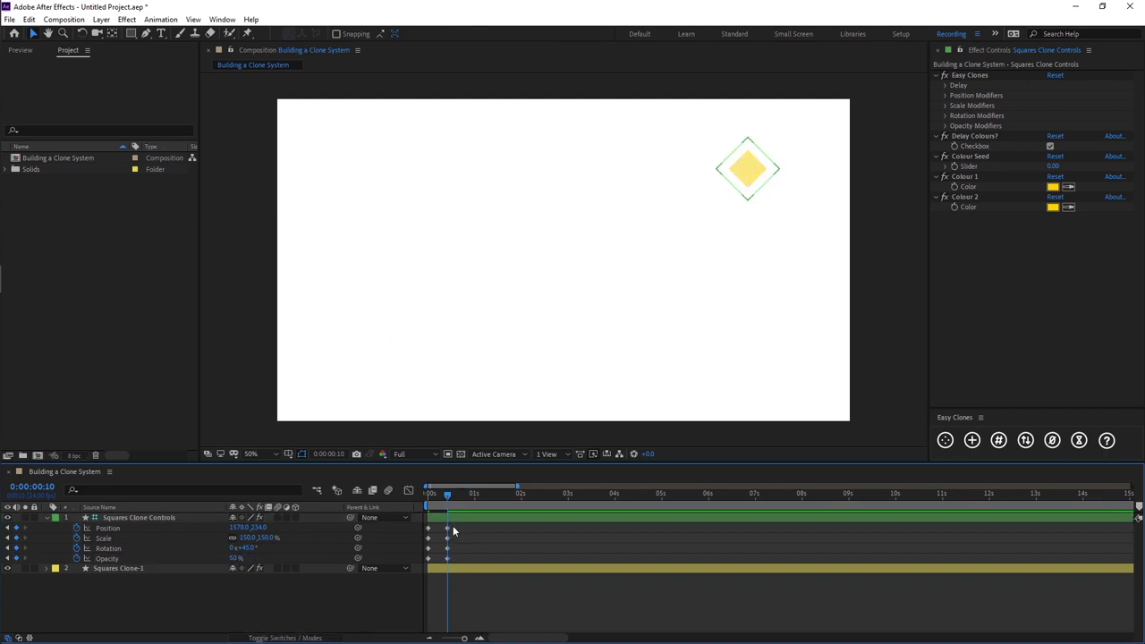
{"action": "left_click_drag", "start_coordinate": [452, 525], "coordinate": [421, 573]}
{"action": "key", "text": "alt+shift+Right"}
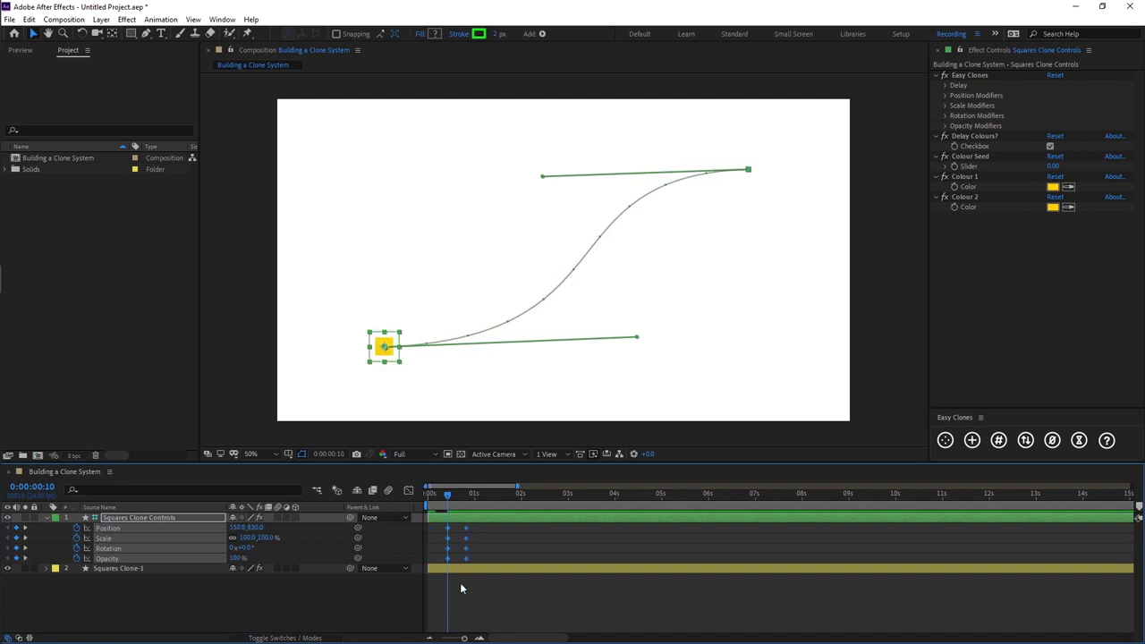
Apply Easy Ease to all the control layer's keyframes in the Graph Editor.
{"action": "left_click", "coordinate": [460, 582]}
{"action": "left_click_drag", "start_coordinate": [436, 535], "coordinate": [485, 552]}
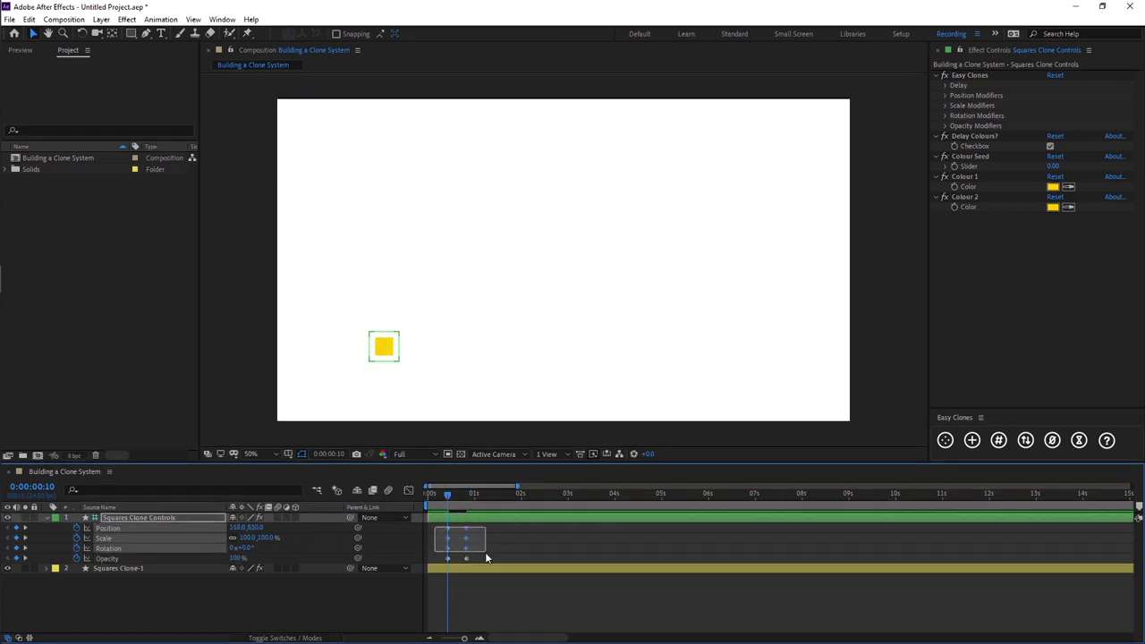
{"action": "key", "text": "shift+F3"}
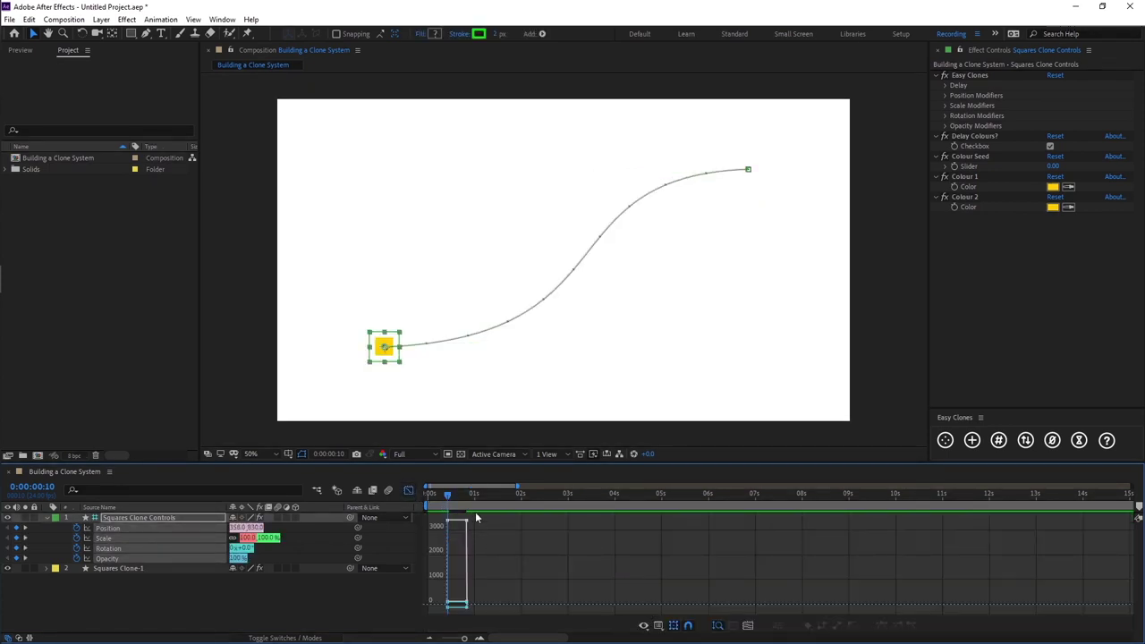
{"action": "left_click_drag", "start_coordinate": [436, 512], "coordinate": [499, 614]}
{"action": "left_click", "coordinate": [882, 626]}
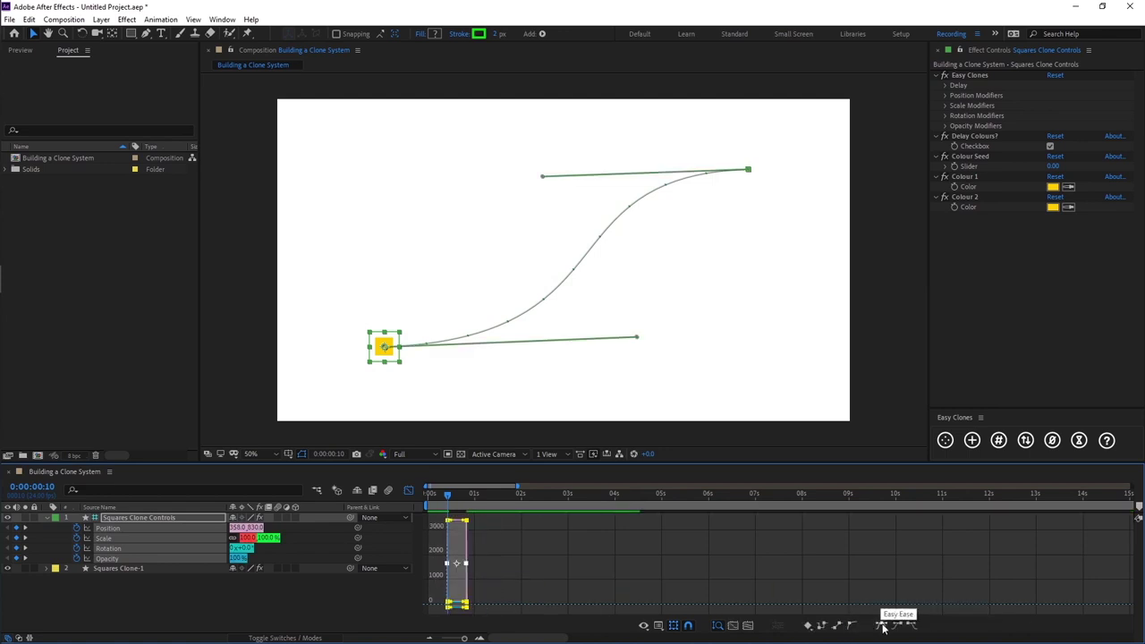
{"action": "key", "text": "shift+F3"}
Scrub the timeline to preview the eased square-to-diamond animation.
{"action": "left_click", "coordinate": [375, 588]}
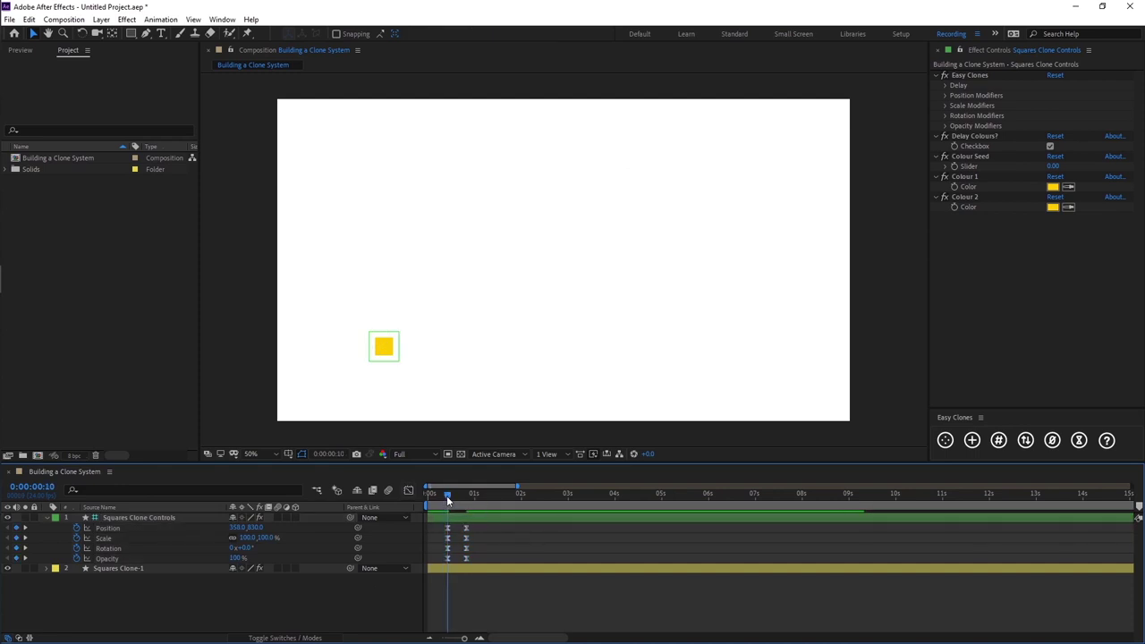
{"action": "left_click_drag", "start_coordinate": [447, 499], "coordinate": [473, 493]}
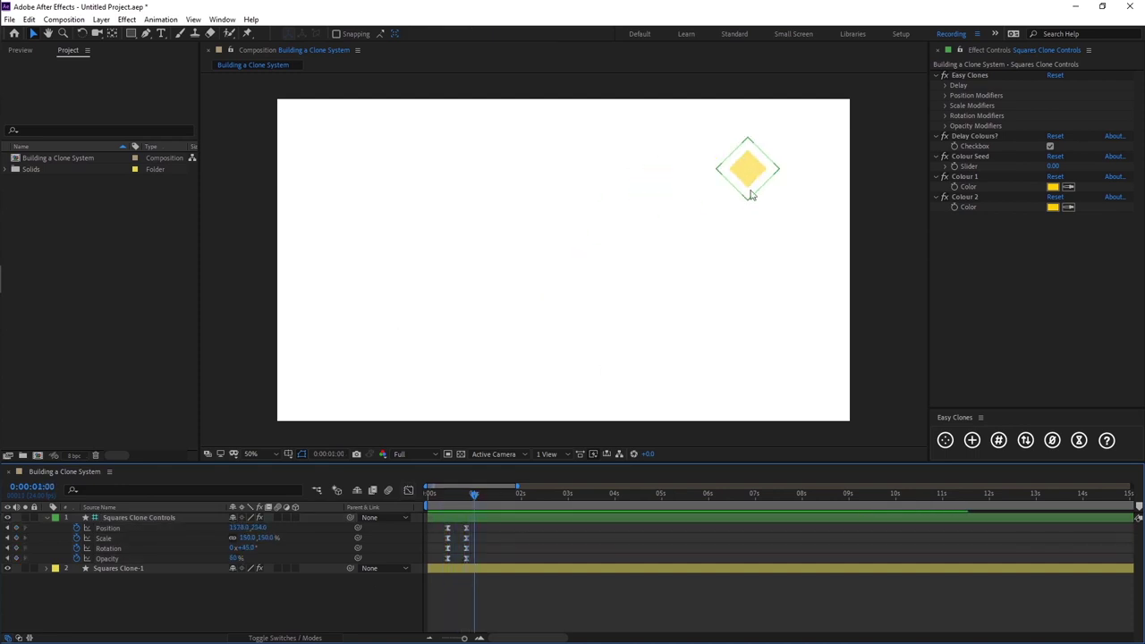
{"action": "left_click_drag", "start_coordinate": [473, 493], "coordinate": [434, 493]}
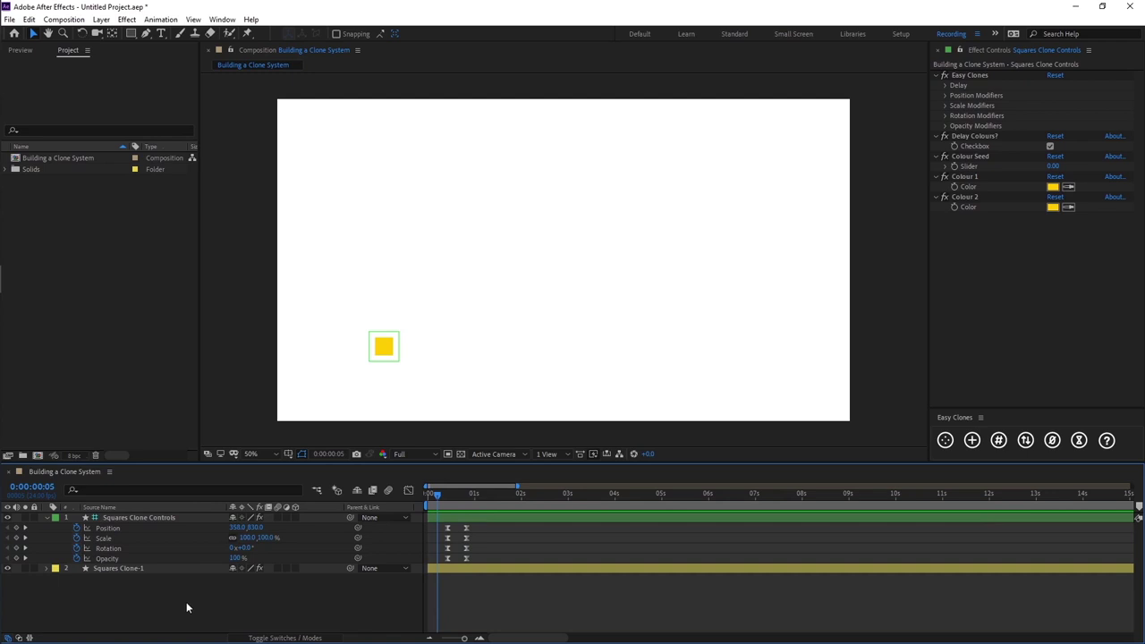
Duplicate Squares Clone-1 up to Clone-5 and scrub to preview the trailing clones.
{"action": "left_click", "coordinate": [127, 568]}
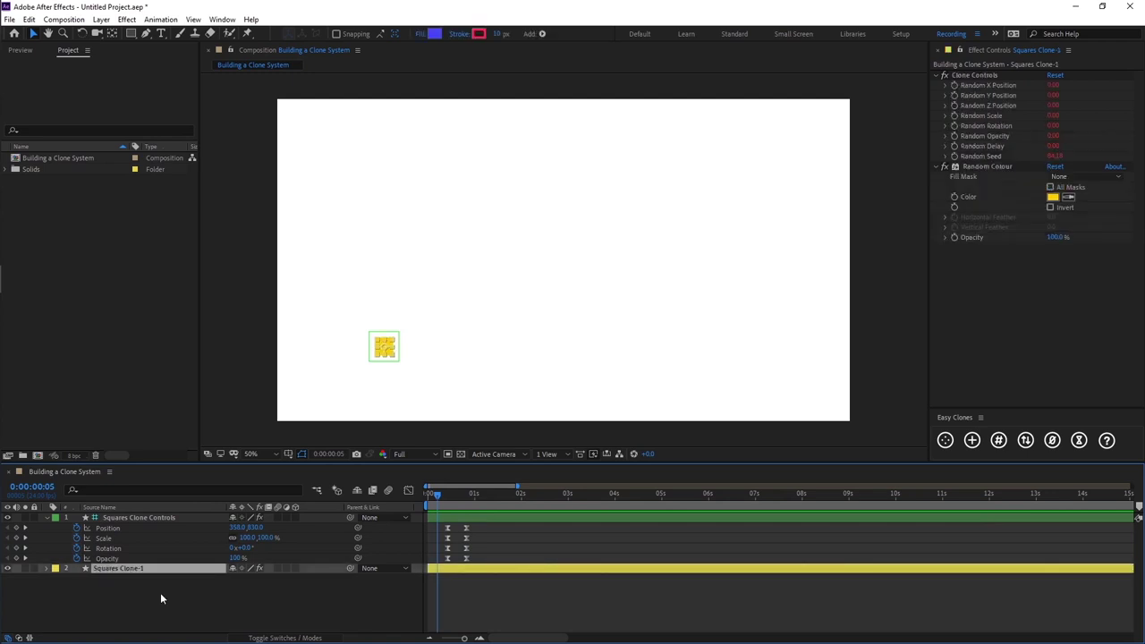
{"action": "key", "text": "ctrl+d"}
{"action": "key", "text": "ctrl+d"}
{"action": "key", "text": "ctrl+d"}
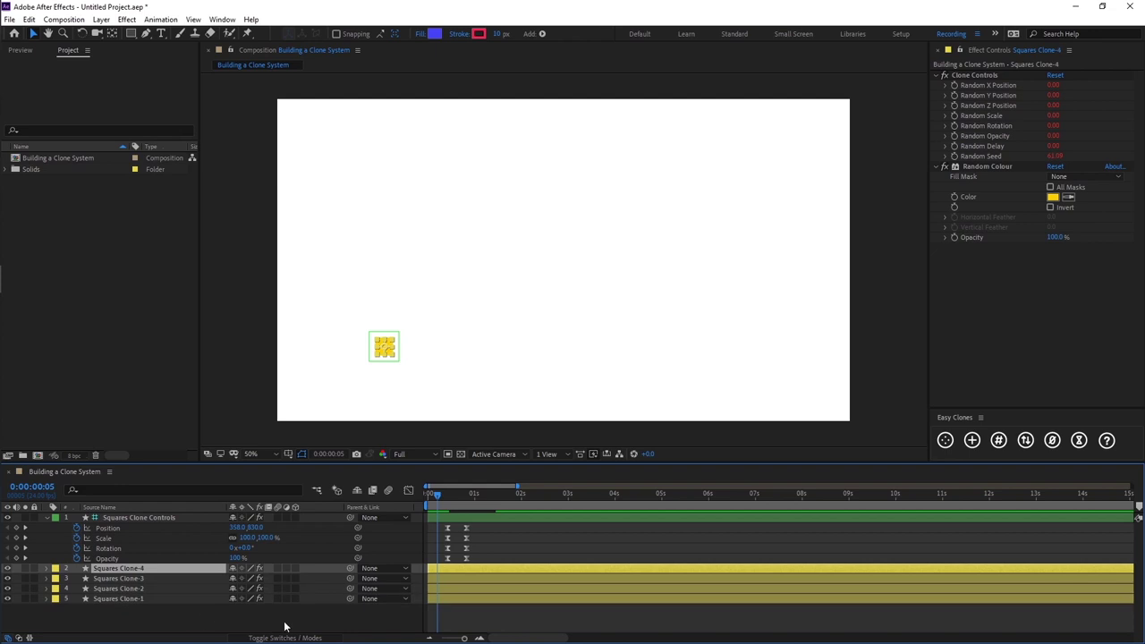
{"action": "key", "text": "ctrl+d"}
{"action": "left_click", "coordinate": [450, 623]}
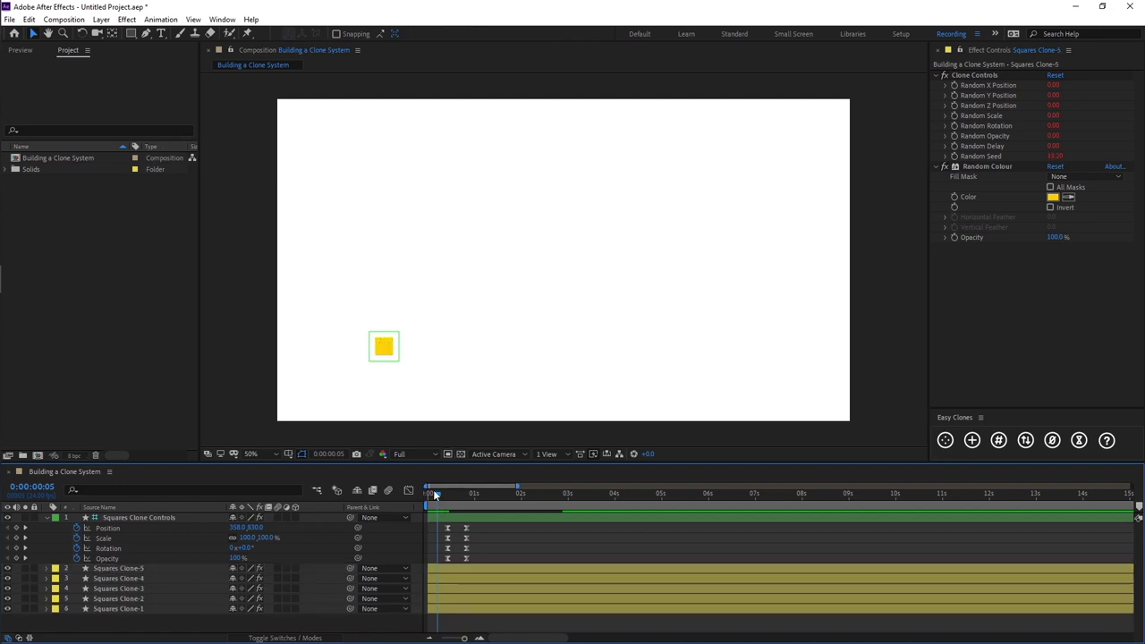
{"action": "left_click_drag", "start_coordinate": [436, 495], "coordinate": [519, 495]}
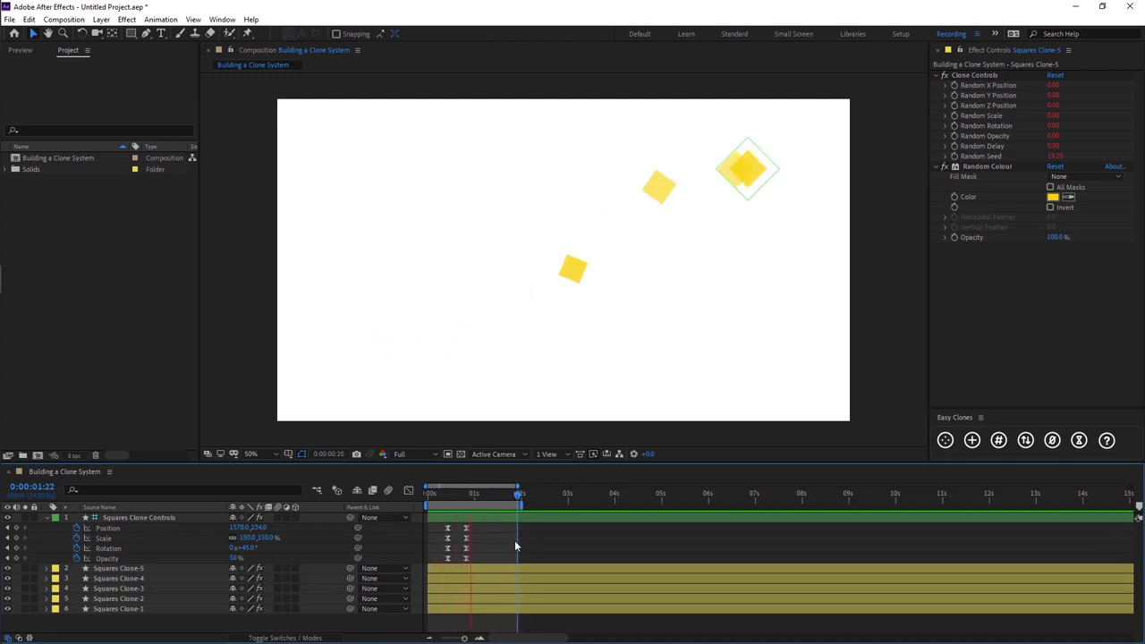
{"action": "left_click_drag", "start_coordinate": [443, 498], "coordinate": [480, 497]}
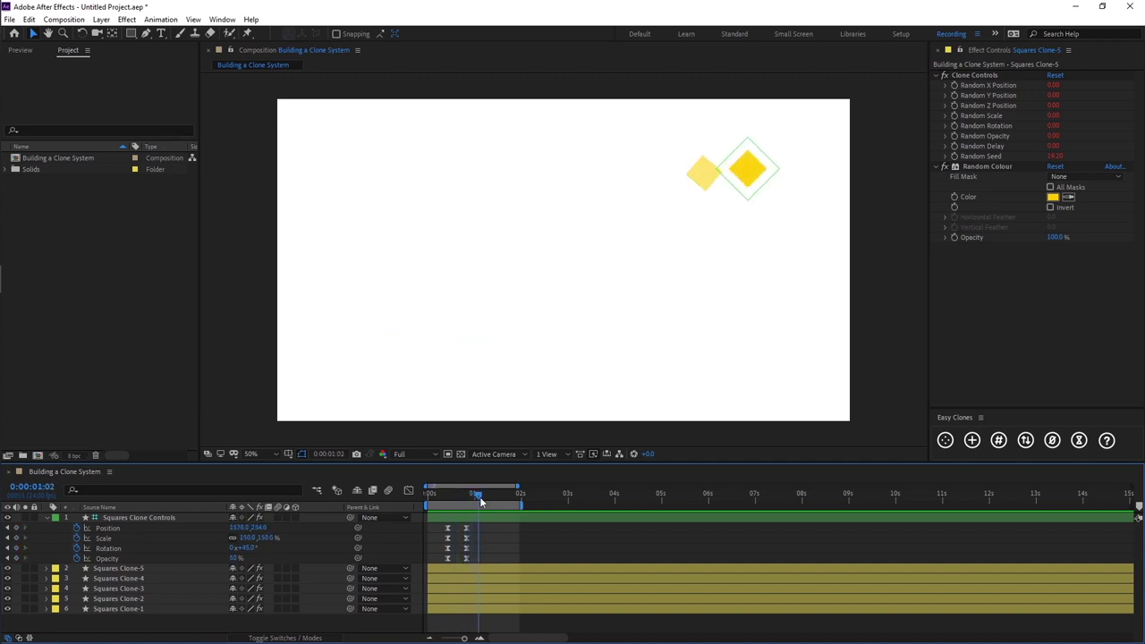
{"action": "left_click", "coordinate": [135, 518]}
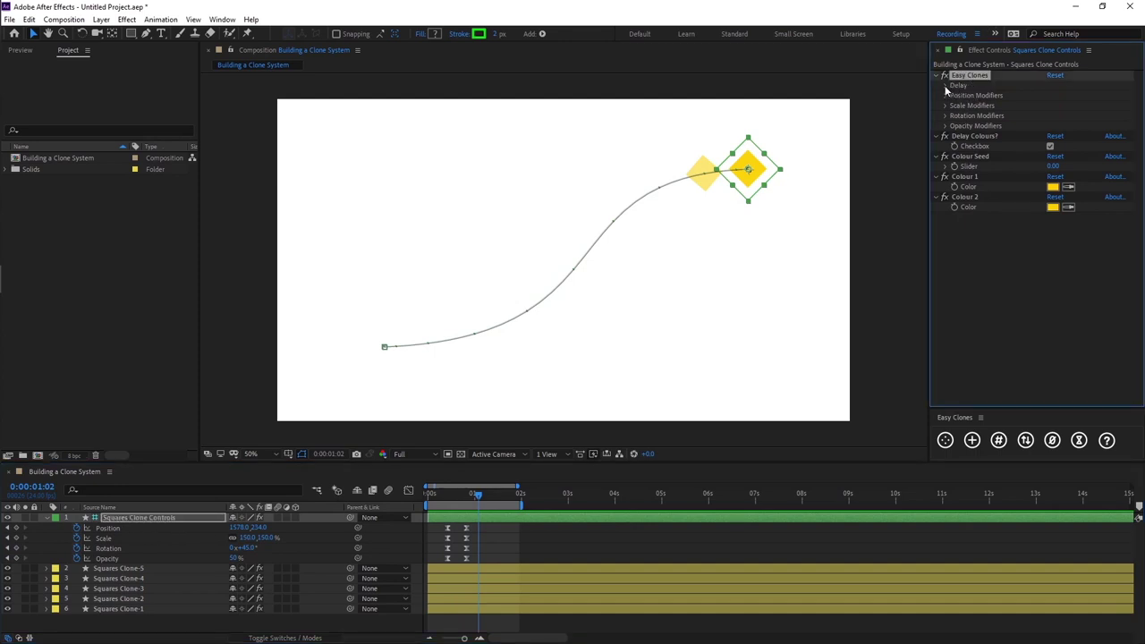
Set Easy Clones Delay > Individual Delay to 10 and play a preview.
{"action": "left_click", "coordinate": [945, 86]}
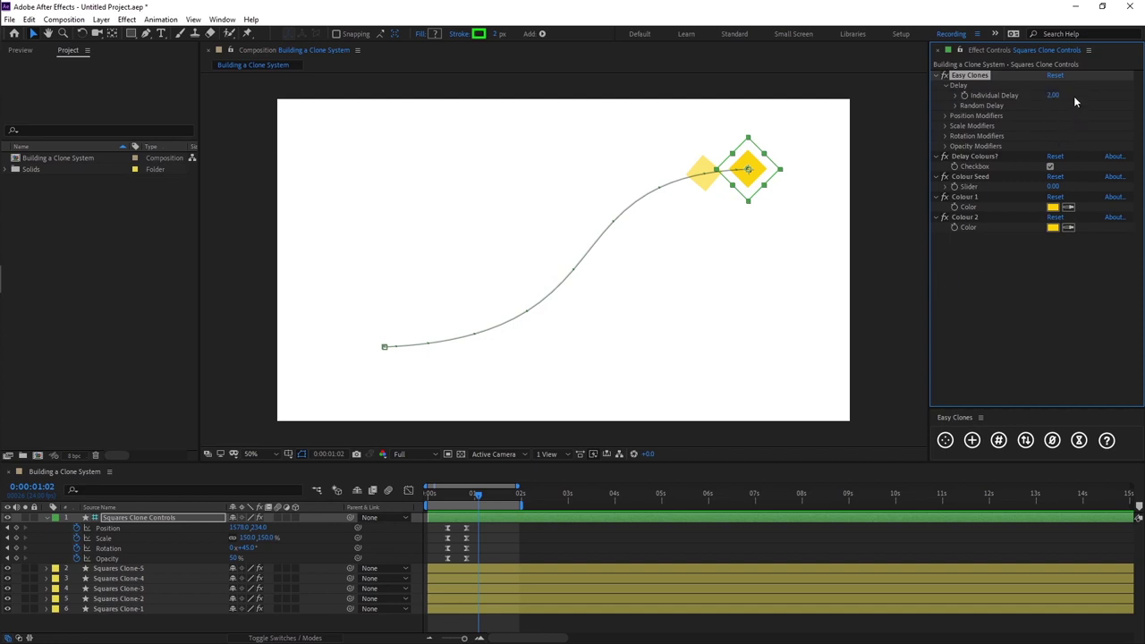
{"action": "left_click", "coordinate": [1053, 95]}
{"action": "type", "text": "10"}
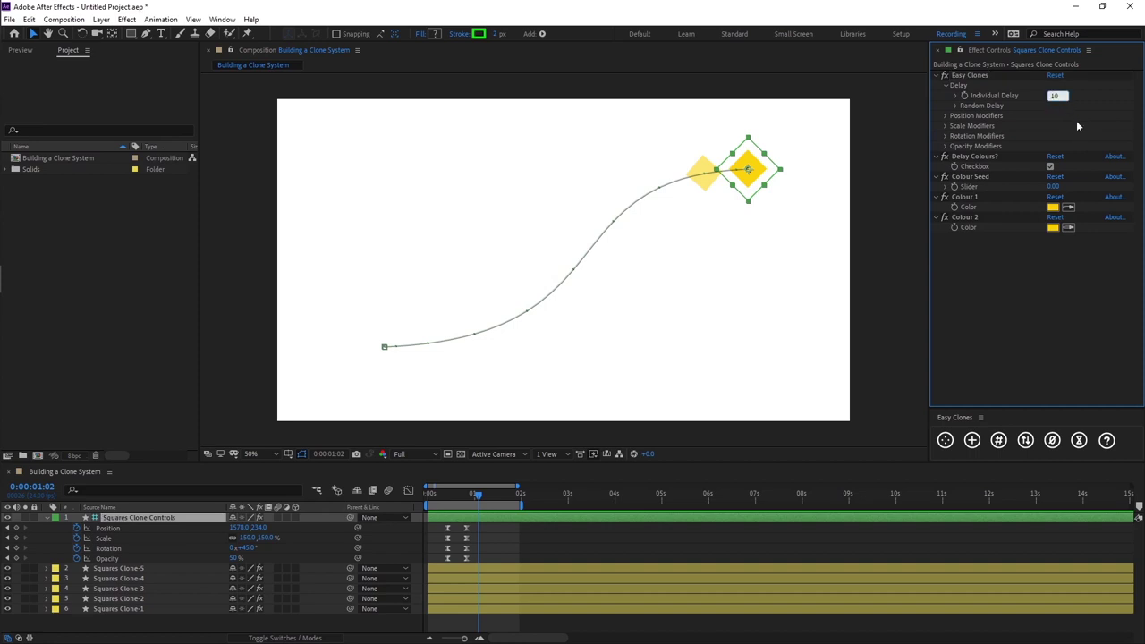
{"action": "key", "text": "Return"}
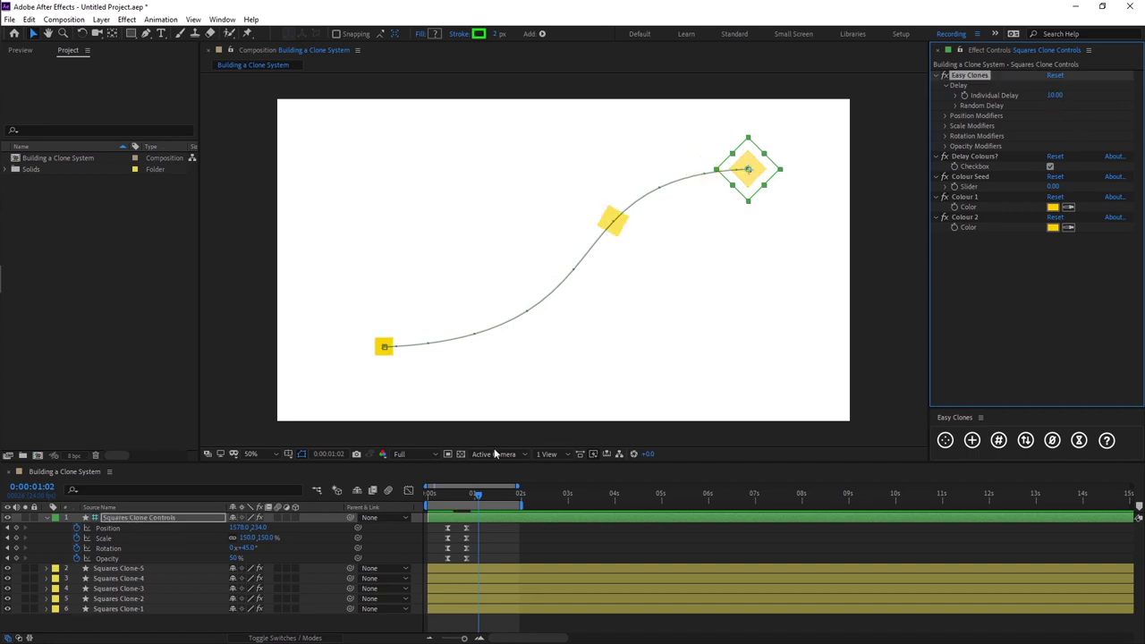
{"action": "left_click", "coordinate": [476, 498]}
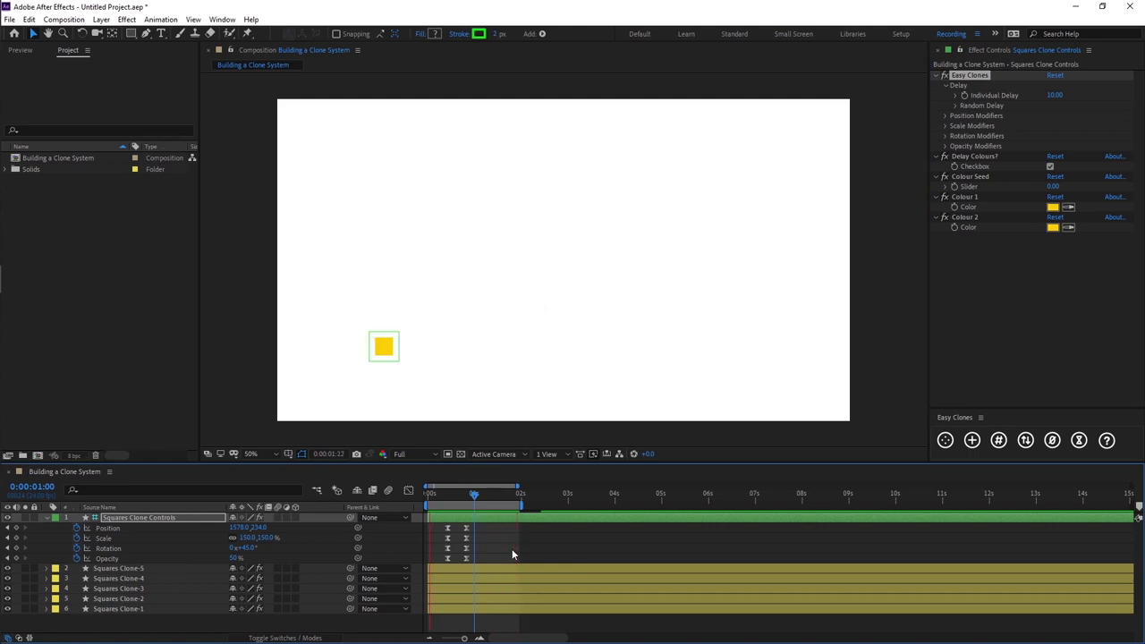
{"action": "key", "text": "space"}
{"action": "left_click", "coordinate": [505, 546]}
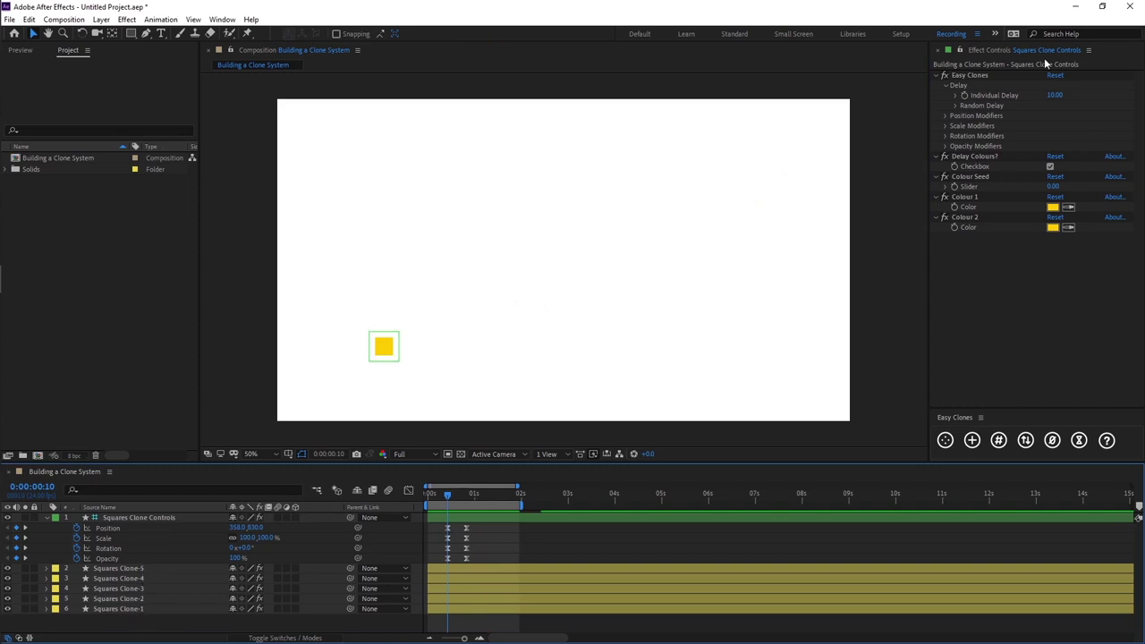
{"action": "left_click", "coordinate": [447, 530]}
{"action": "left_click", "coordinate": [462, 547]}
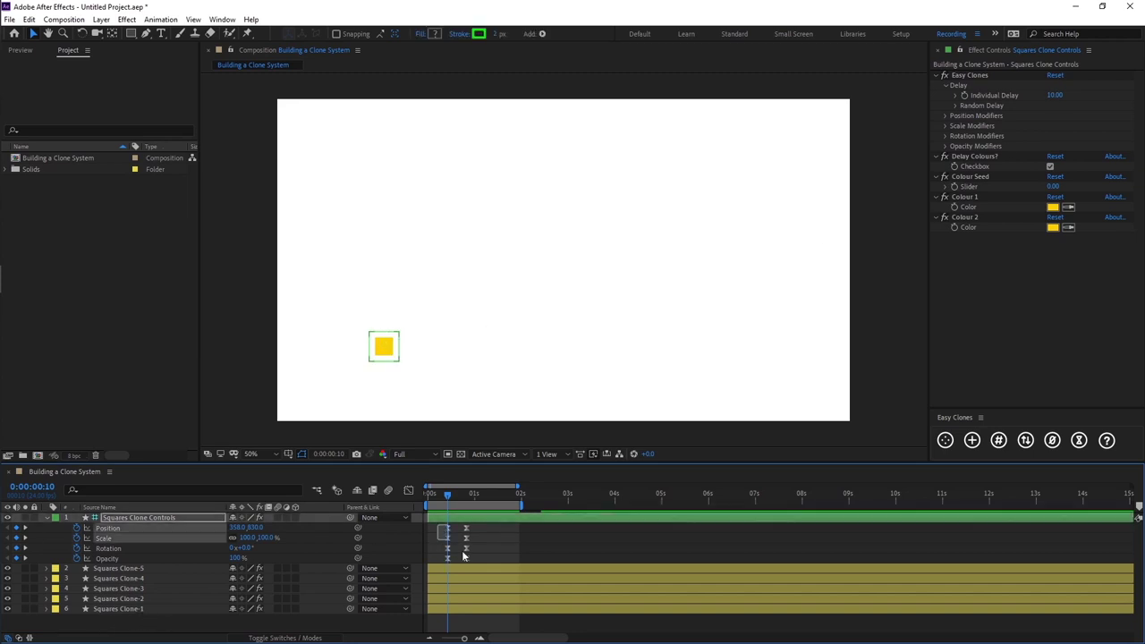
{"action": "left_click_drag", "start_coordinate": [435, 521], "coordinate": [476, 564]}
{"action": "left_click", "coordinate": [419, 550]}
{"action": "left_click", "coordinate": [142, 600]}
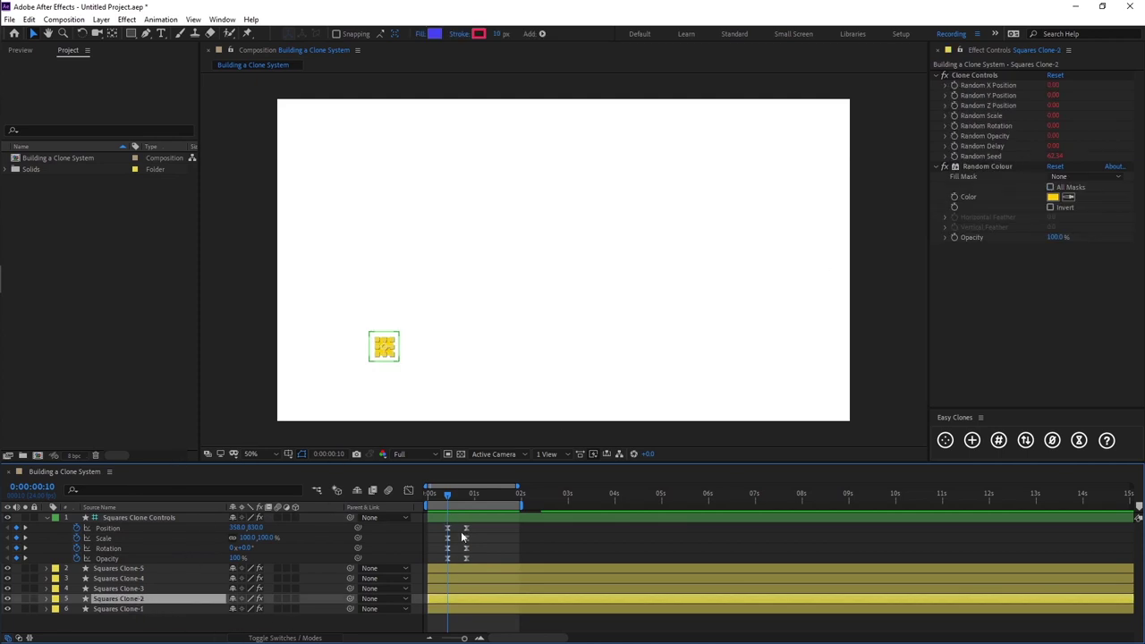
{"action": "key", "text": "k"}
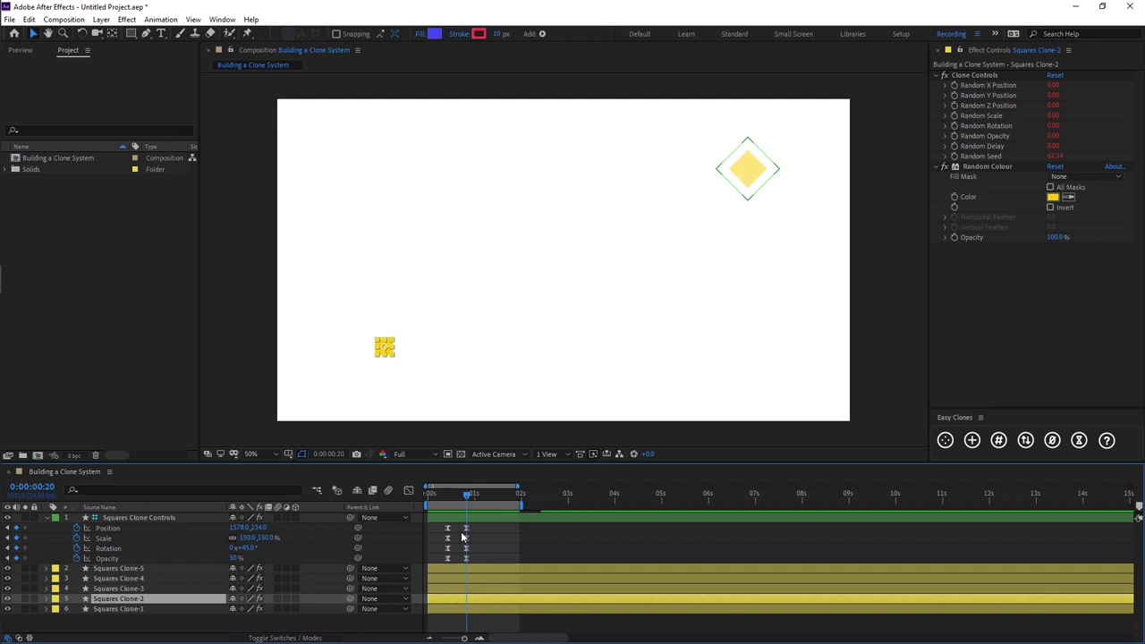
{"action": "key", "text": "Page_Down"}
{"action": "key", "text": "space"}
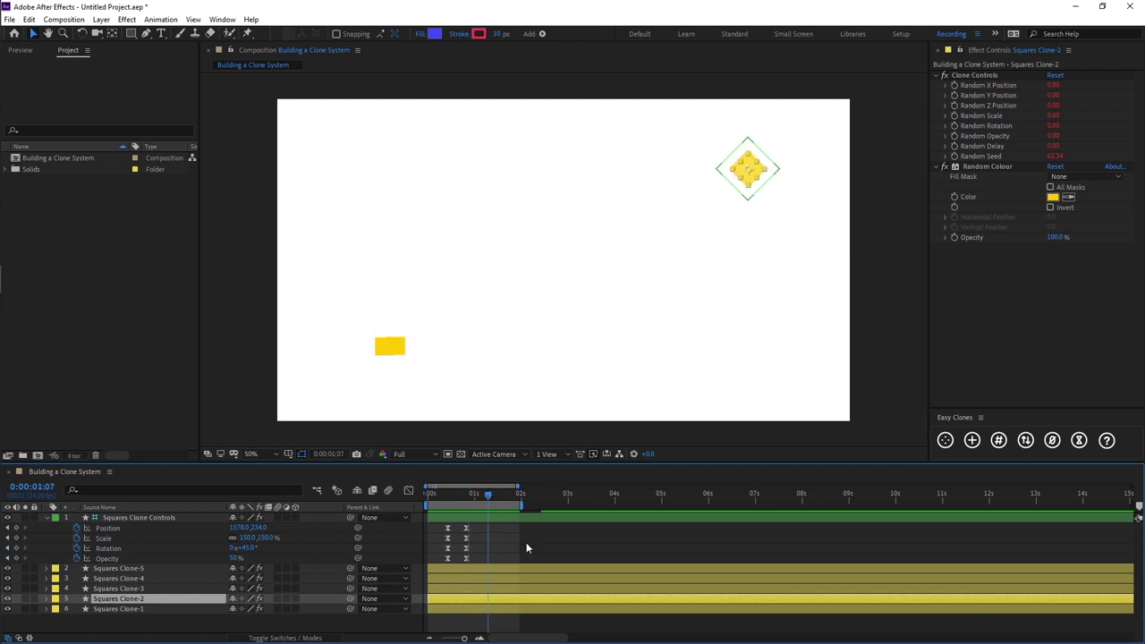
{"action": "left_click", "coordinate": [394, 347]}
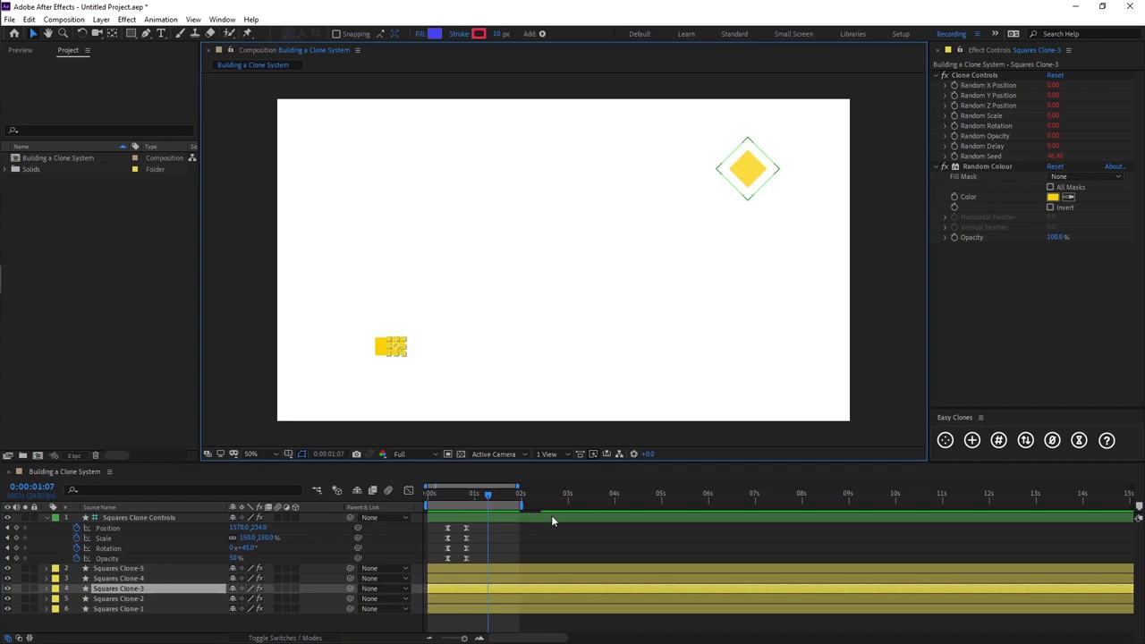
{"action": "key", "text": "shift+Page_Down"}
{"action": "left_click", "coordinate": [150, 578]}
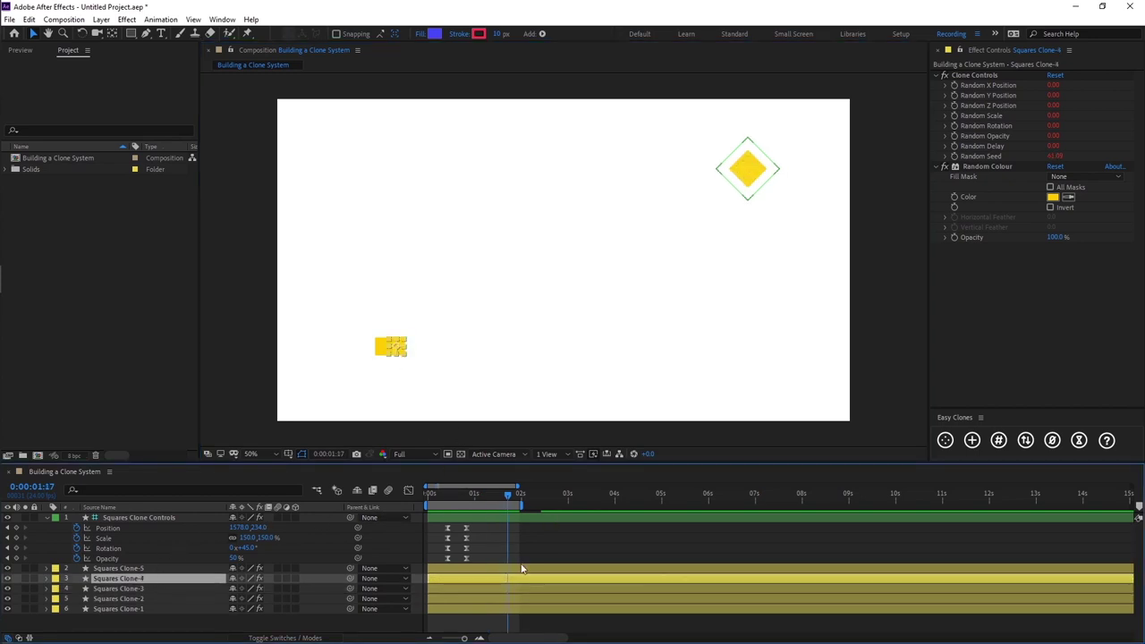
{"action": "left_click", "coordinate": [520, 532]}
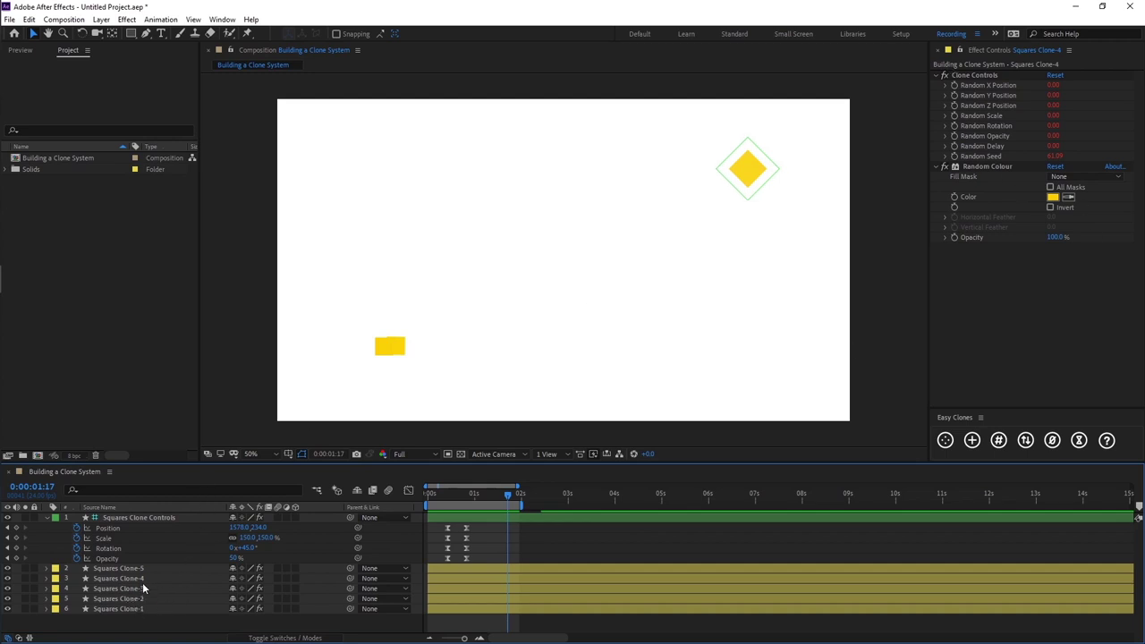
Set Individual Delay to 2 and scrub to 0:00:00:20 to see the clones trailing closely.
{"action": "left_click", "coordinate": [148, 517]}
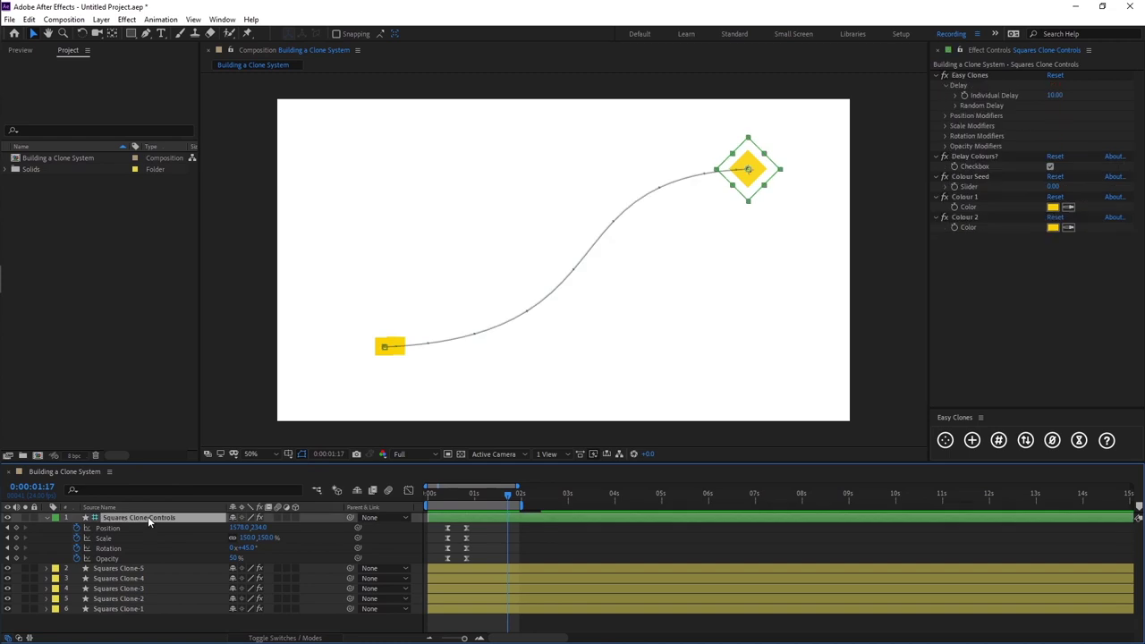
{"action": "left_click", "coordinate": [1056, 95]}
{"action": "type", "text": "2"}
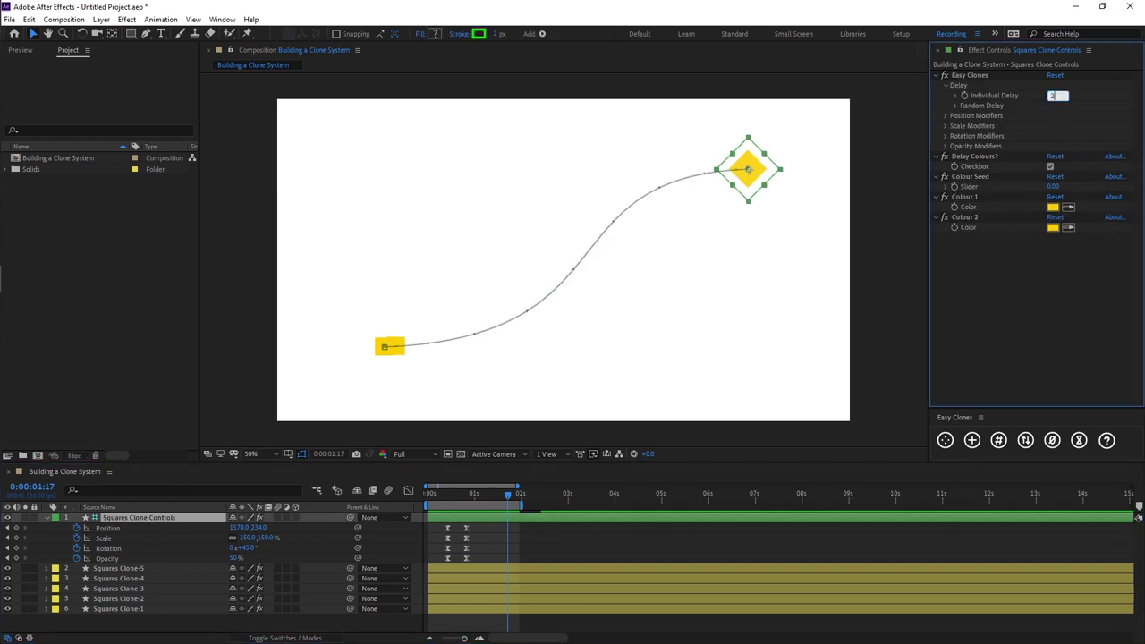
{"action": "key", "text": "Return"}
{"action": "left_click_drag", "start_coordinate": [446, 496], "coordinate": [467, 493]}
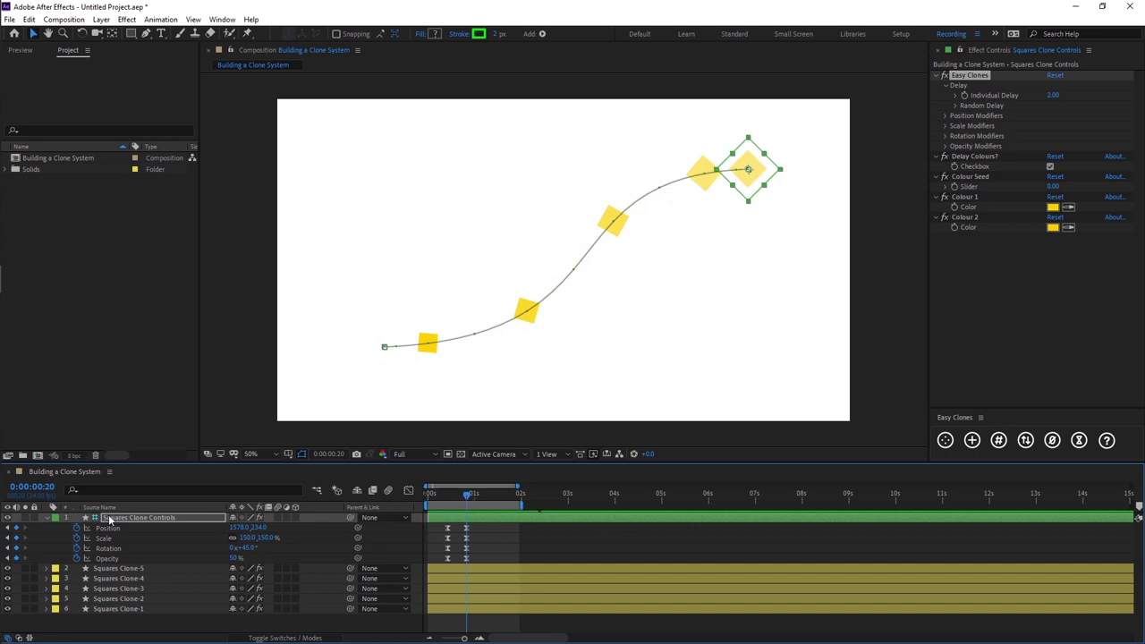
{"action": "left_click", "coordinate": [484, 512]}
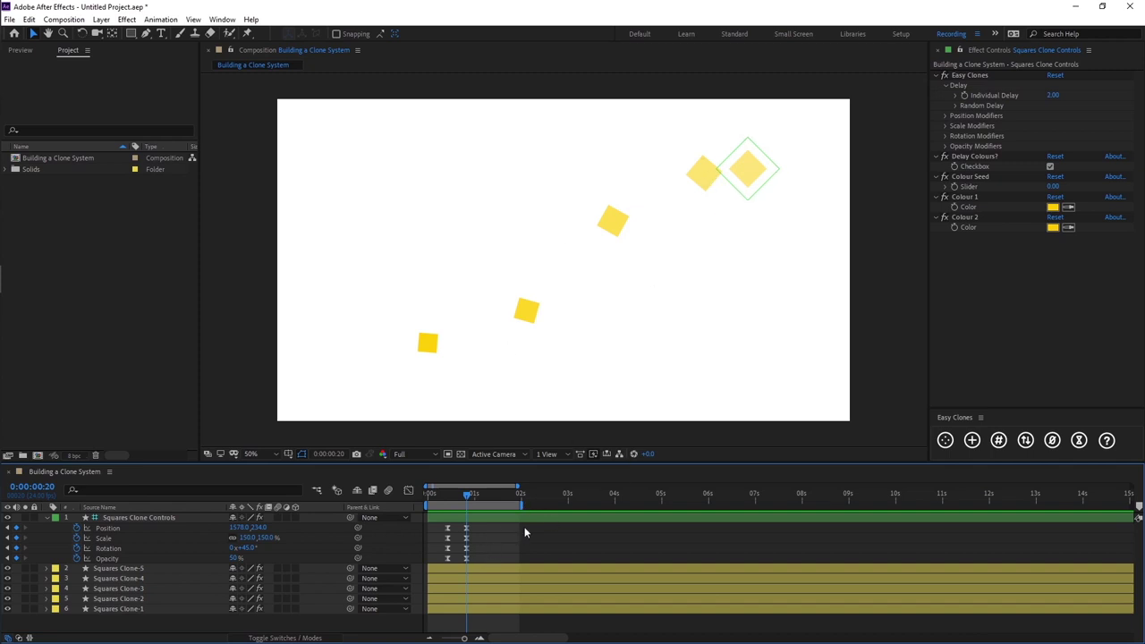
{"action": "left_click", "coordinate": [147, 517]}
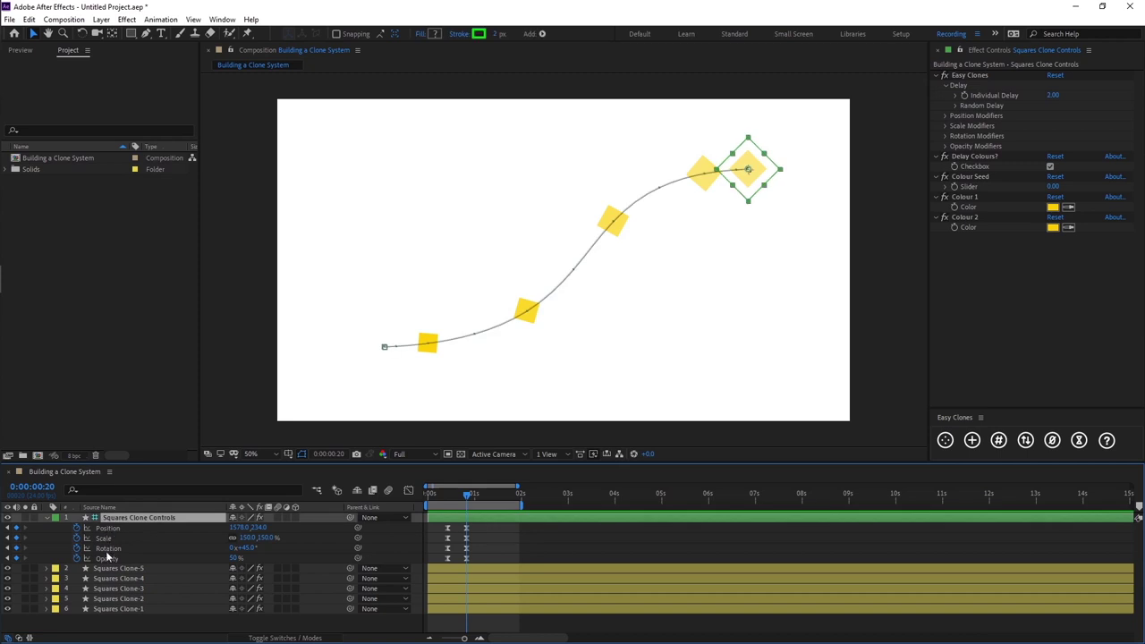
Expand Easy Clones' Position Modifiers, X Position and Scale Modifiers to inspect their values.
{"action": "left_click", "coordinate": [475, 550]}
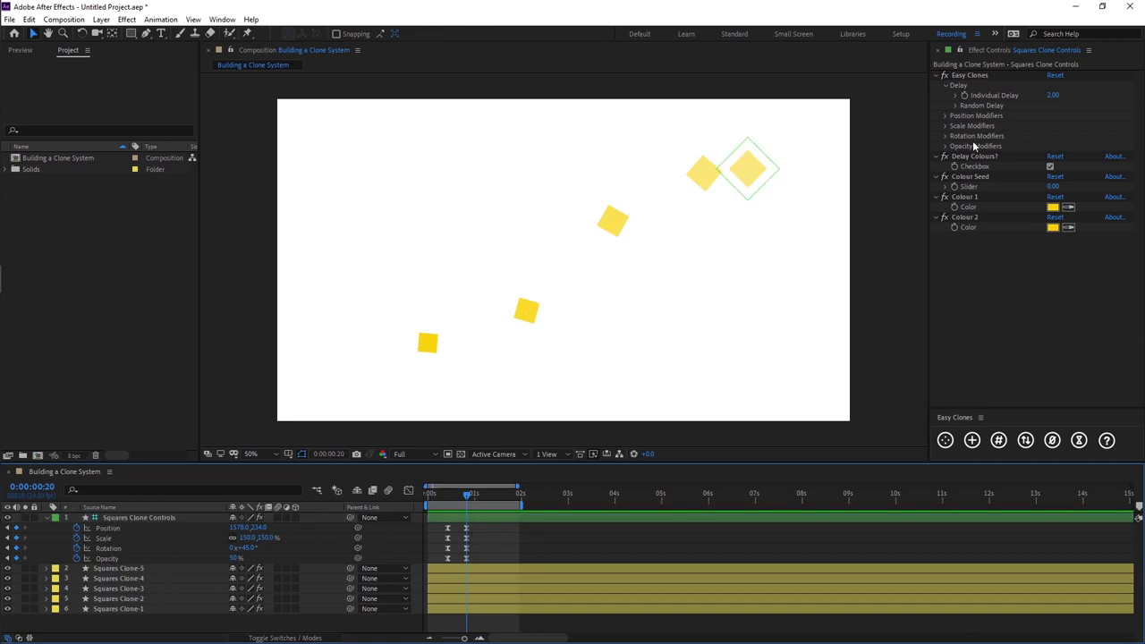
{"action": "left_click", "coordinate": [946, 115]}
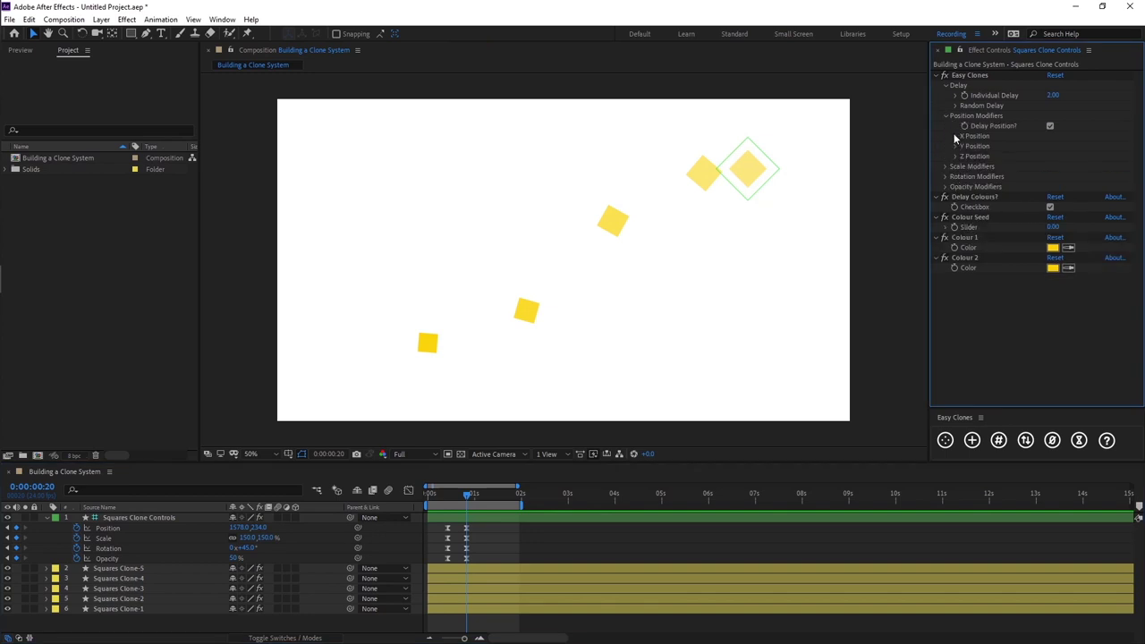
{"action": "left_click", "coordinate": [954, 135]}
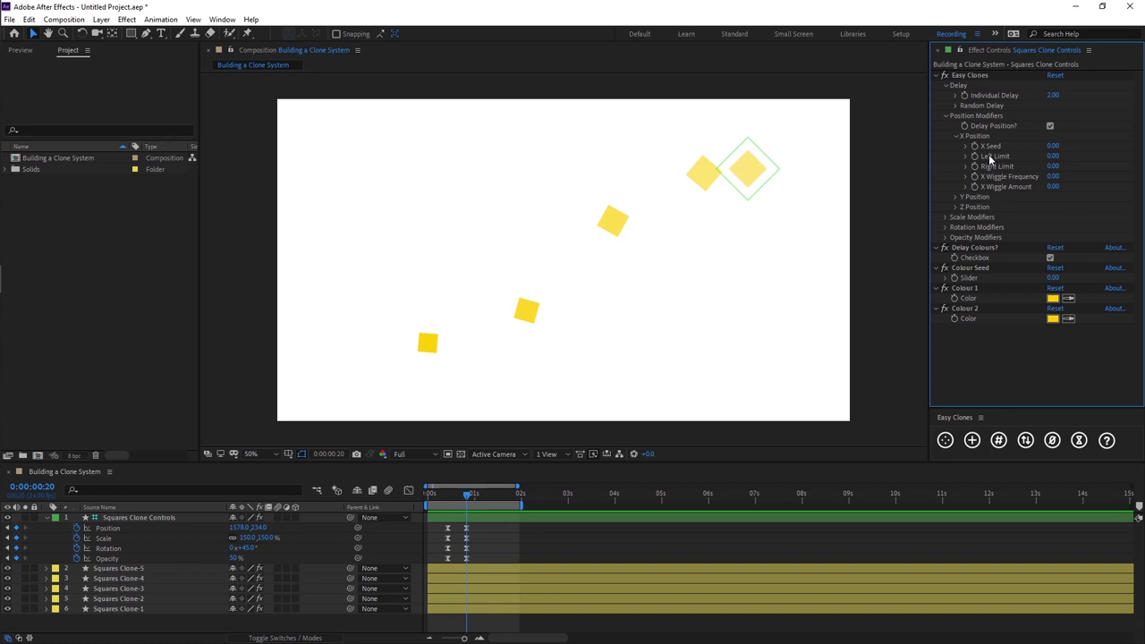
{"action": "left_click", "coordinate": [944, 217]}
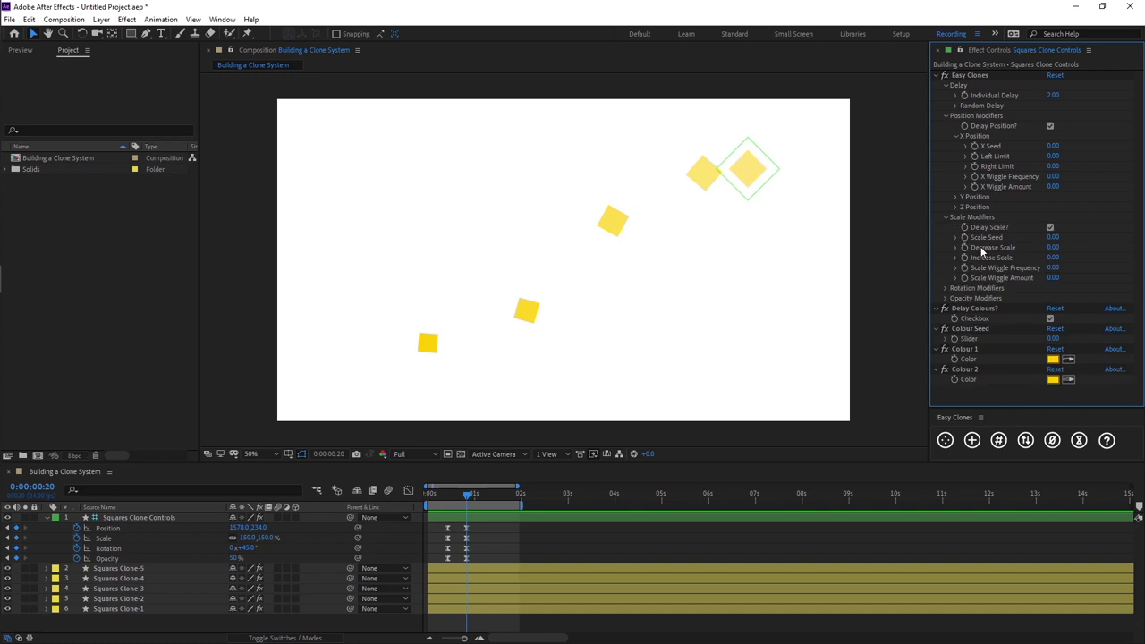
{"action": "left_click", "coordinate": [945, 288]}
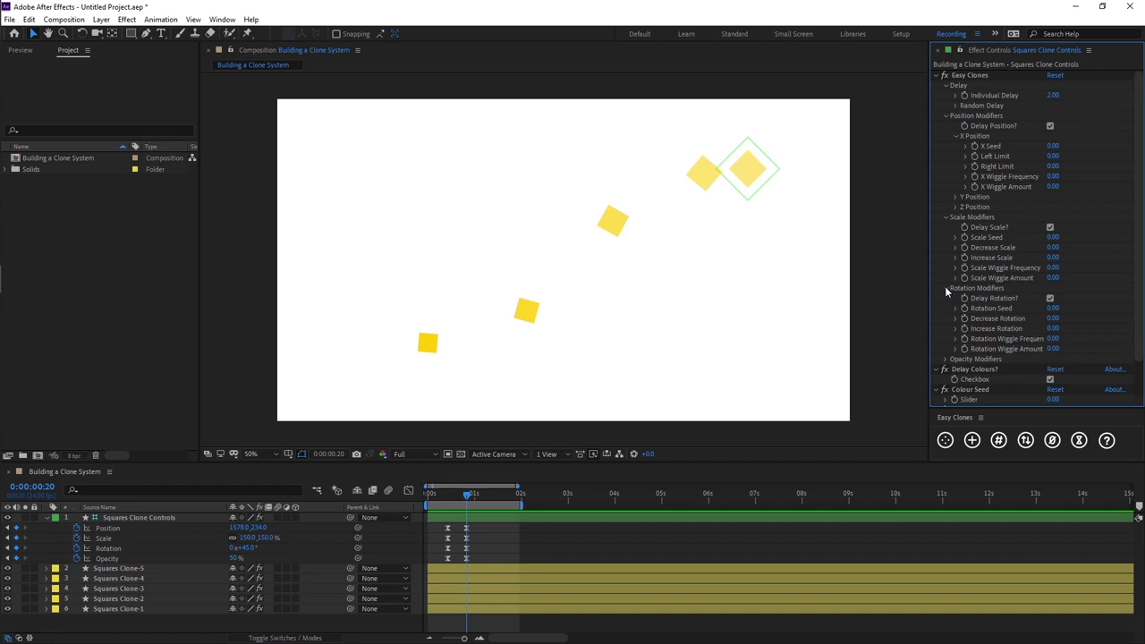
{"action": "left_click", "coordinate": [945, 288]}
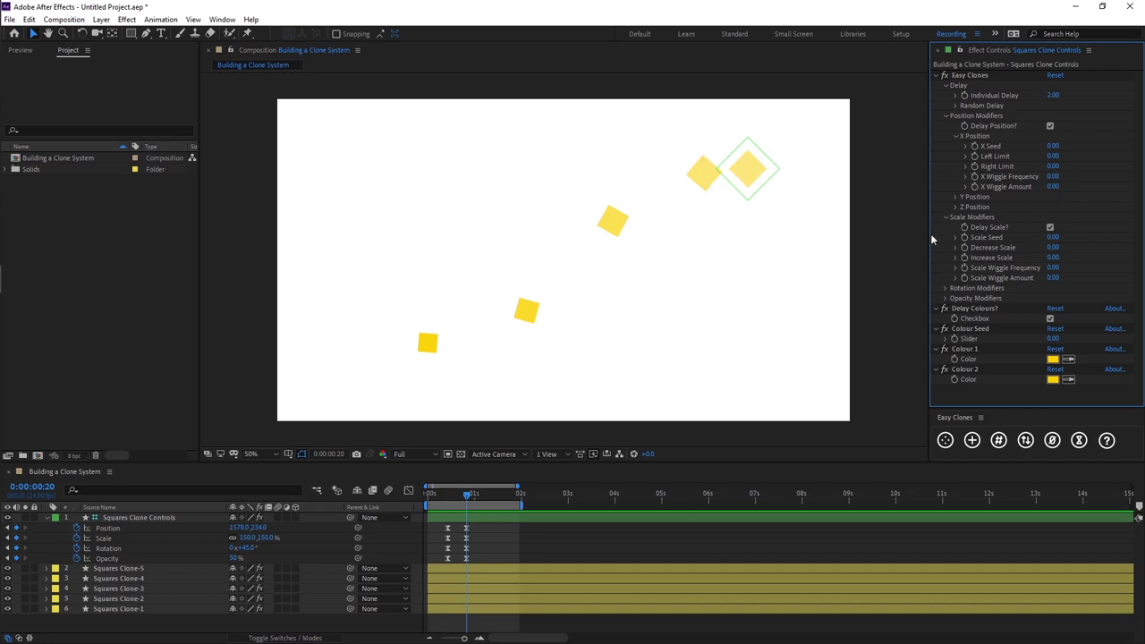
{"action": "left_click", "coordinate": [1053, 156]}
{"action": "left_click", "coordinate": [614, 543]}
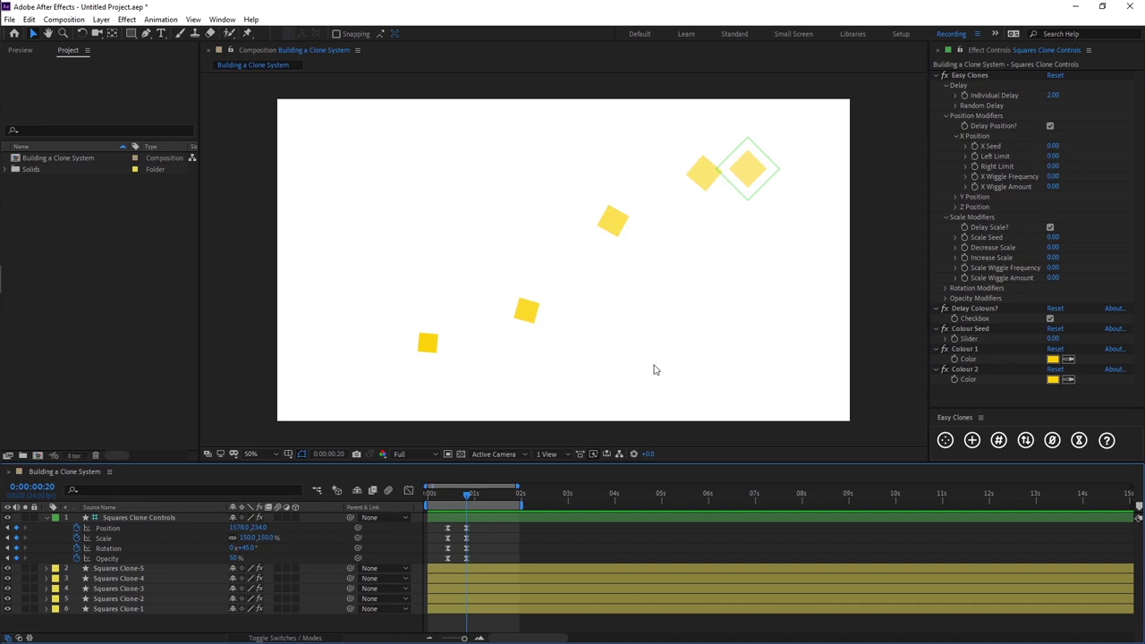
{"action": "left_click", "coordinate": [468, 514]}
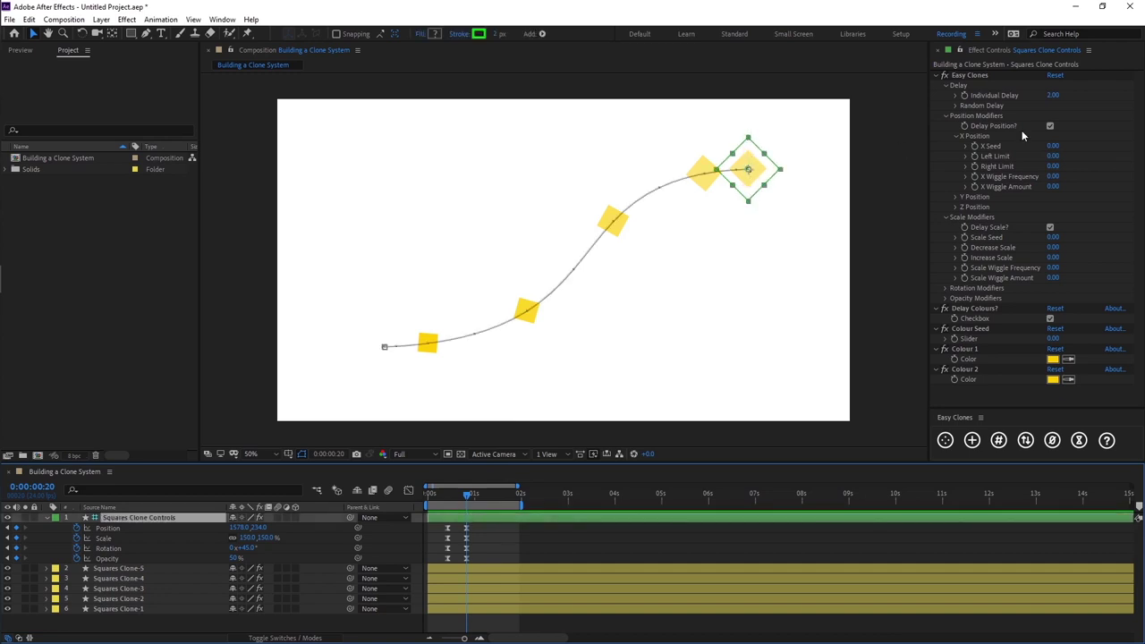
Set X Position Left Limit to -500 and Right Limit to 500, checking at 0:00:02:08.
{"action": "left_click", "coordinate": [1052, 156]}
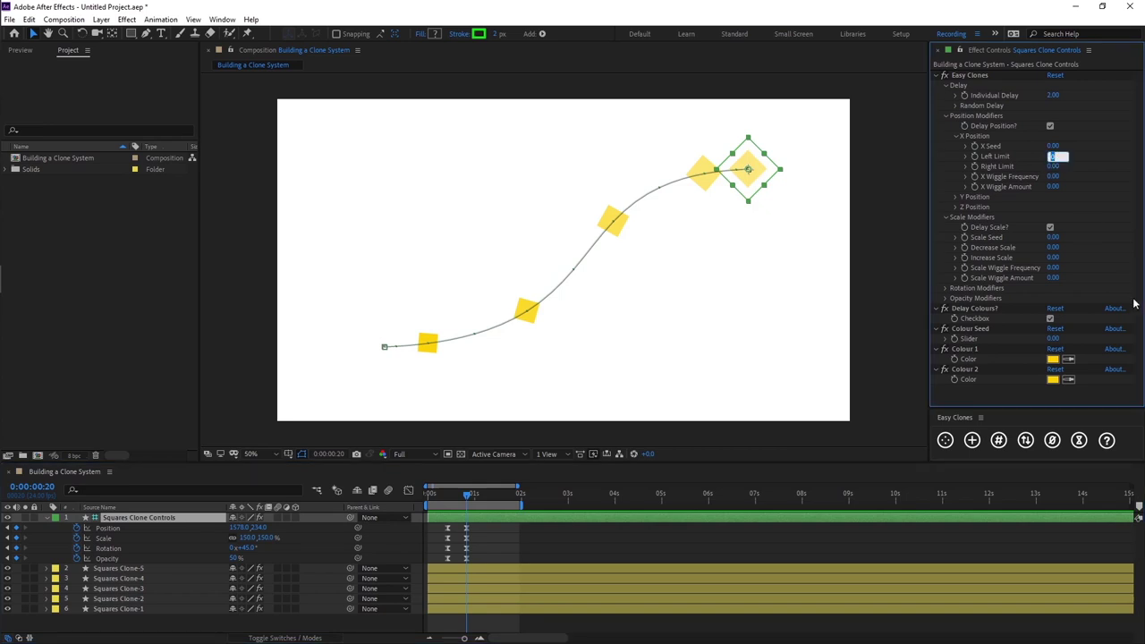
{"action": "type", "text": "-500"}
{"action": "key", "text": "Return"}
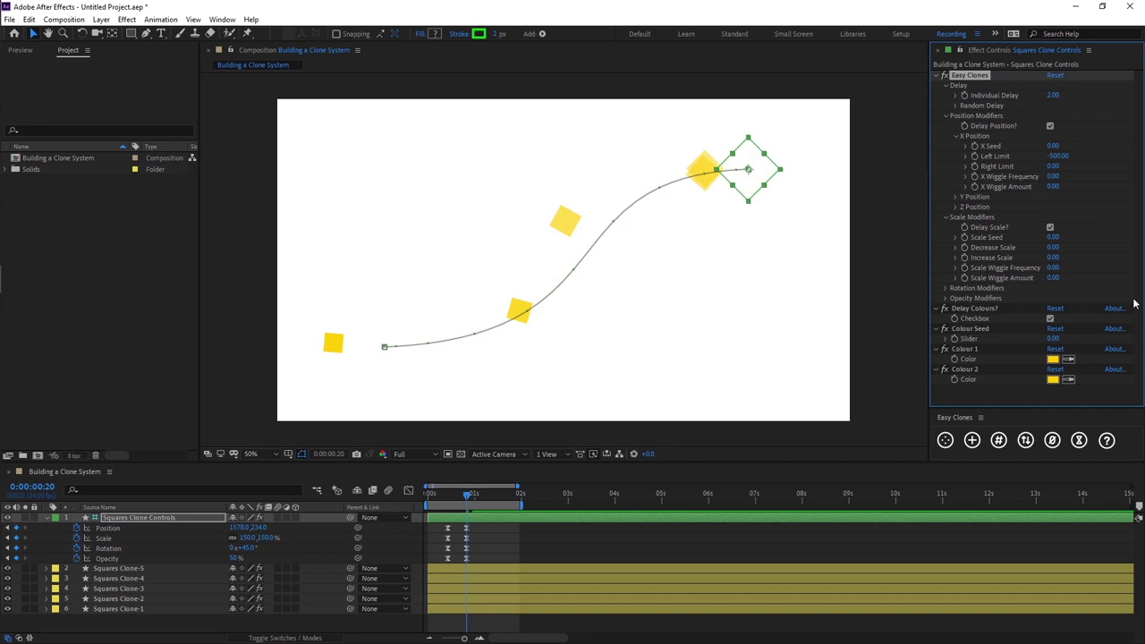
{"action": "left_click", "coordinate": [535, 492]}
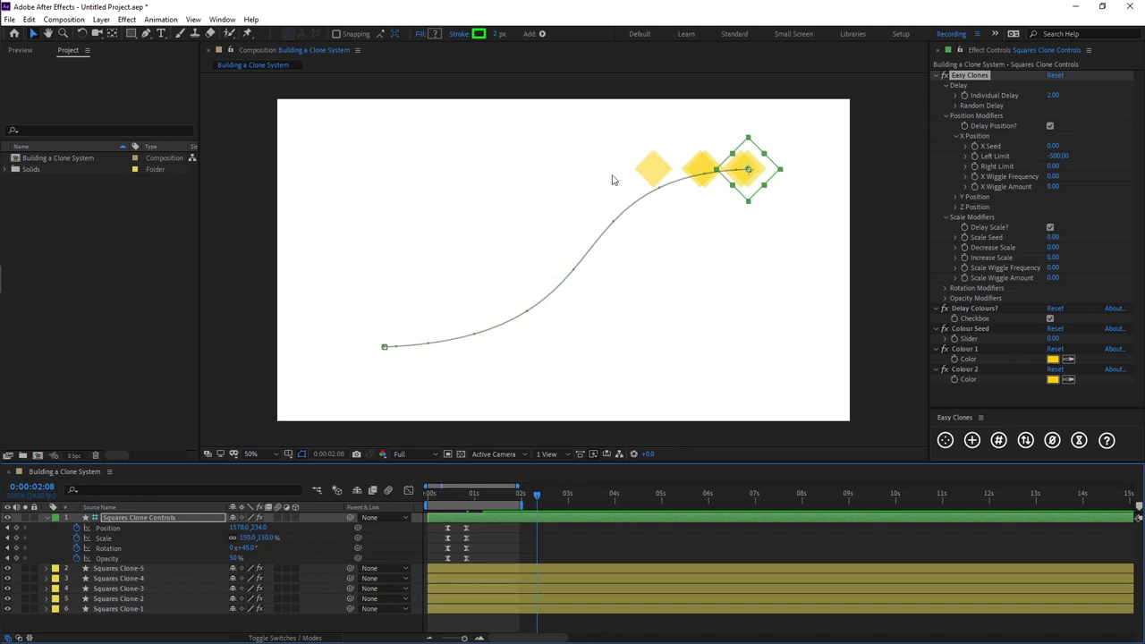
{"action": "left_click", "coordinate": [1053, 166]}
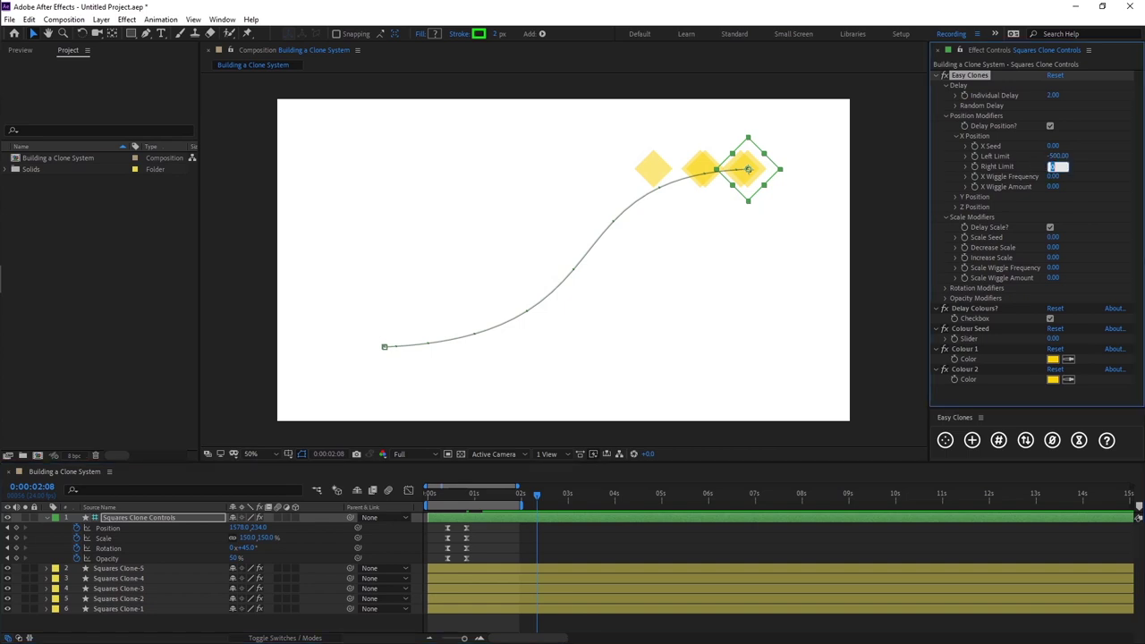
{"action": "type", "text": "00"}
{"action": "key", "text": "Return"}
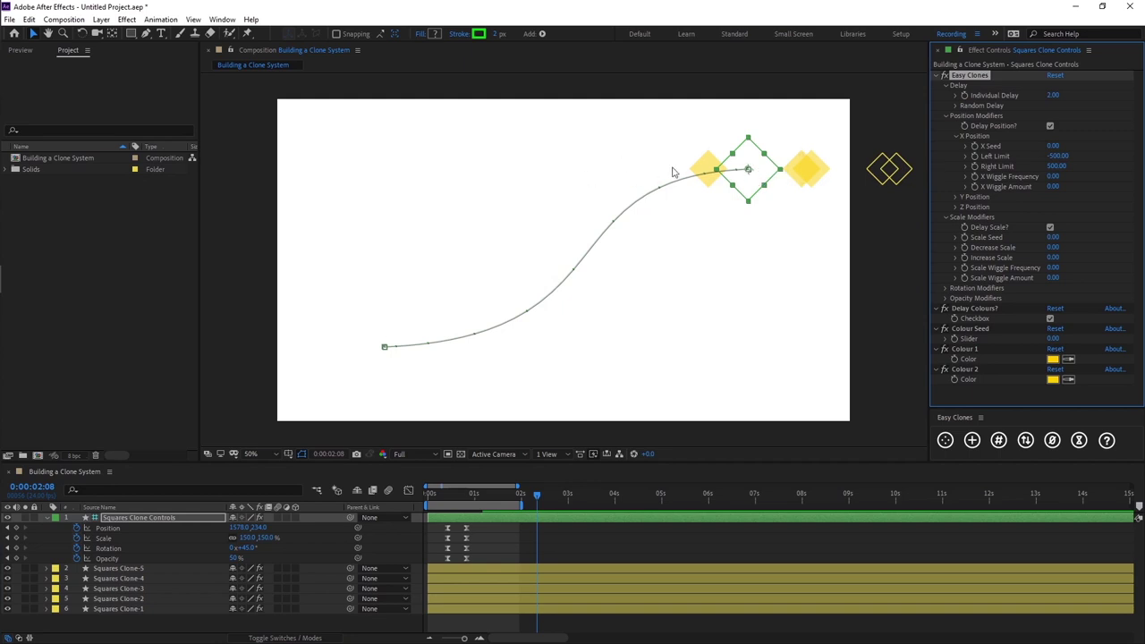
Step the X Seed up to 6 to reshuffle the clones' horizontal scatter.
{"action": "left_click", "coordinate": [704, 170]}
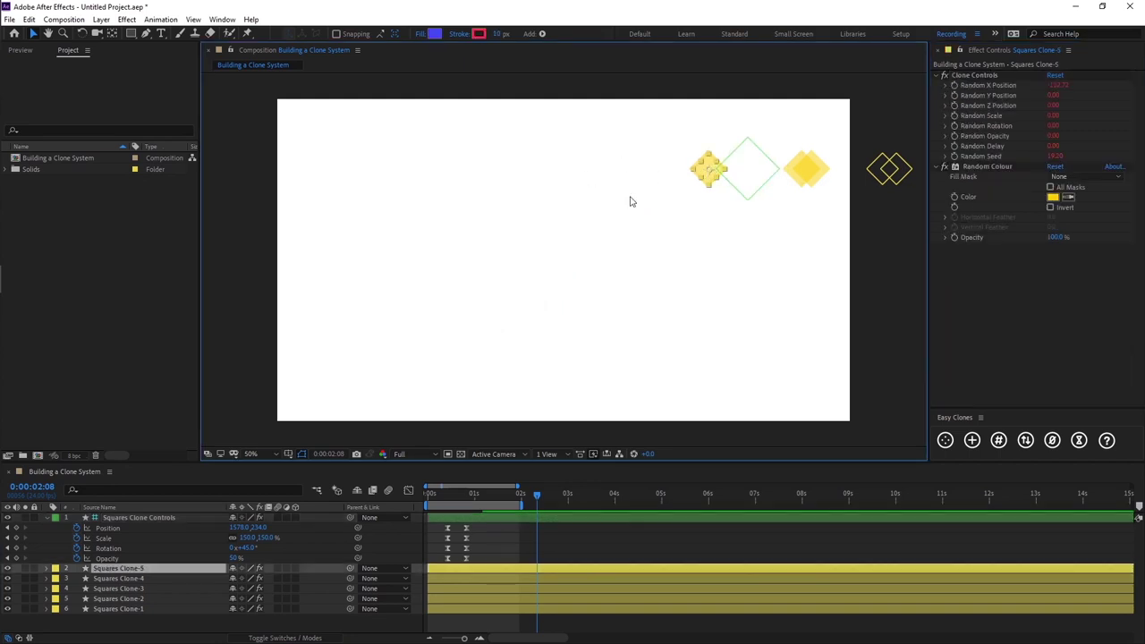
{"action": "left_click", "coordinate": [198, 517]}
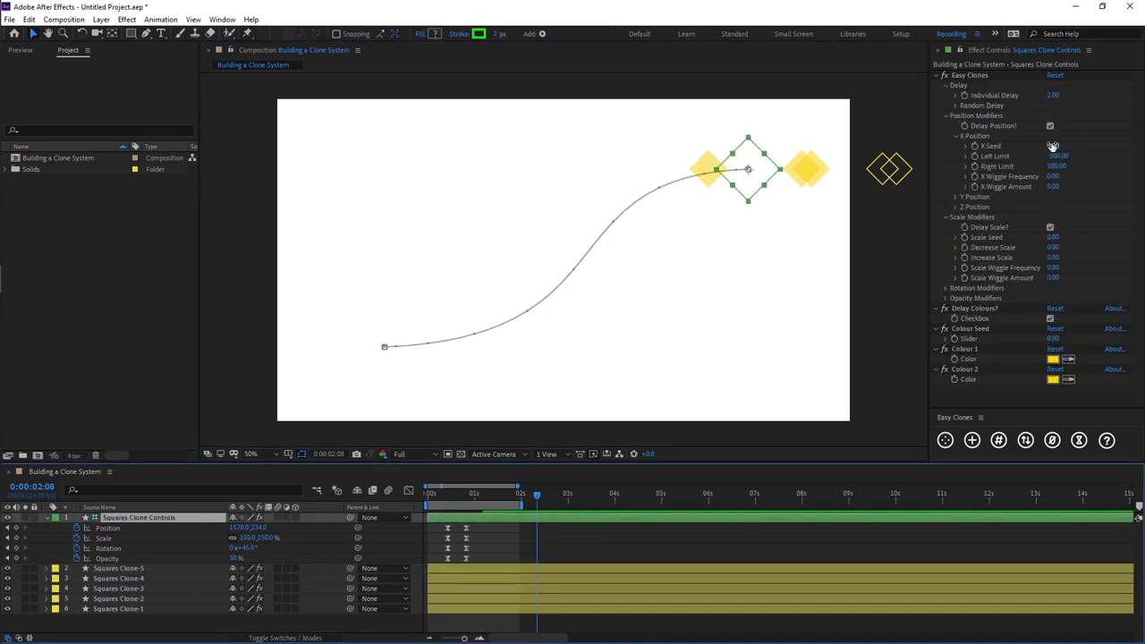
{"action": "left_click", "coordinate": [1054, 146]}
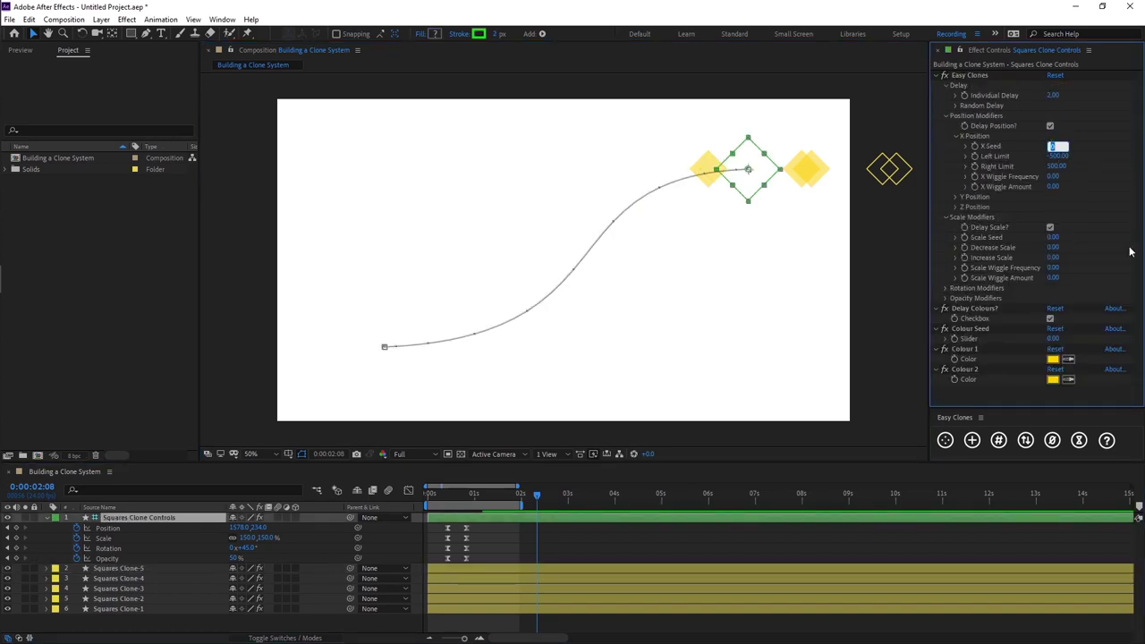
{"action": "key", "text": "Up"}
{"action": "key", "text": "Up"}
{"action": "key", "text": "Up"}
{"action": "key", "text": "Up"}
{"action": "key", "text": "Up"}
{"action": "key", "text": "Up"}
{"action": "key", "text": "Up"}
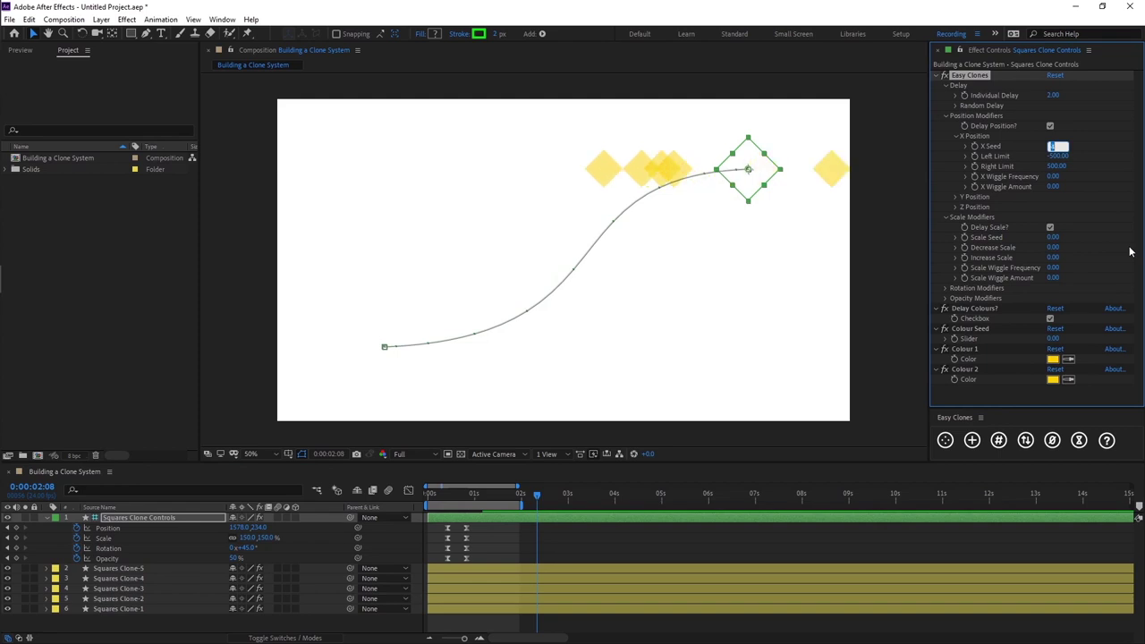
{"action": "key", "text": "Up"}
{"action": "key", "text": "Up"}
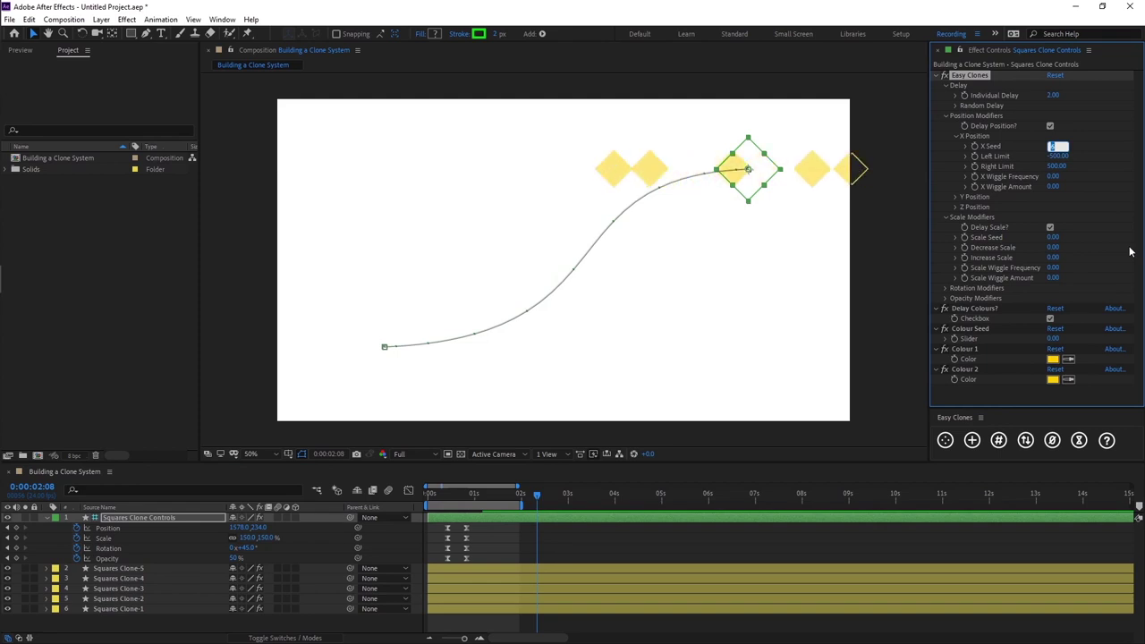
{"action": "left_click", "coordinate": [553, 547]}
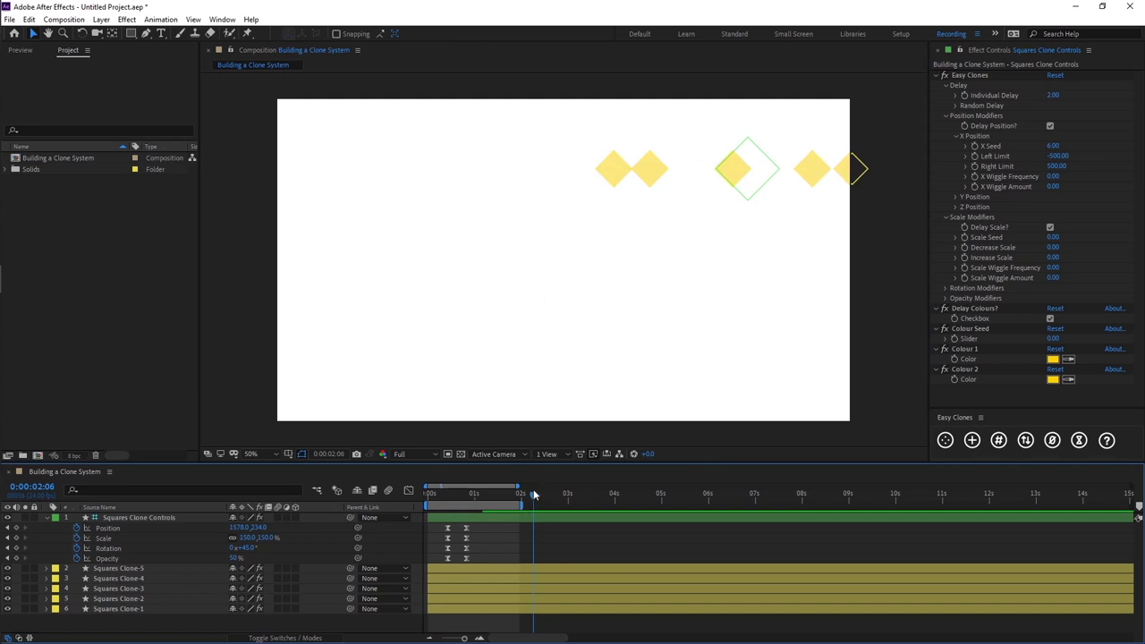
Rewind and preview the reshuffled clone animation, then expand the Y Position settings.
{"action": "left_click", "coordinate": [471, 501]}
{"action": "left_click_drag", "start_coordinate": [470, 506], "coordinate": [428, 504]}
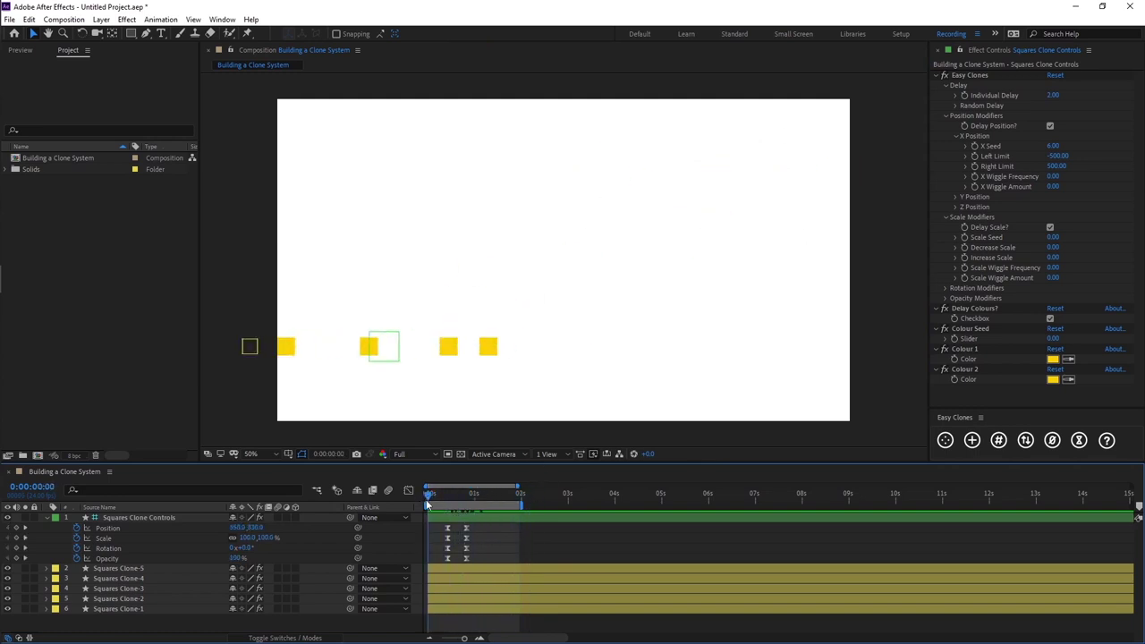
{"action": "left_click", "coordinate": [483, 518]}
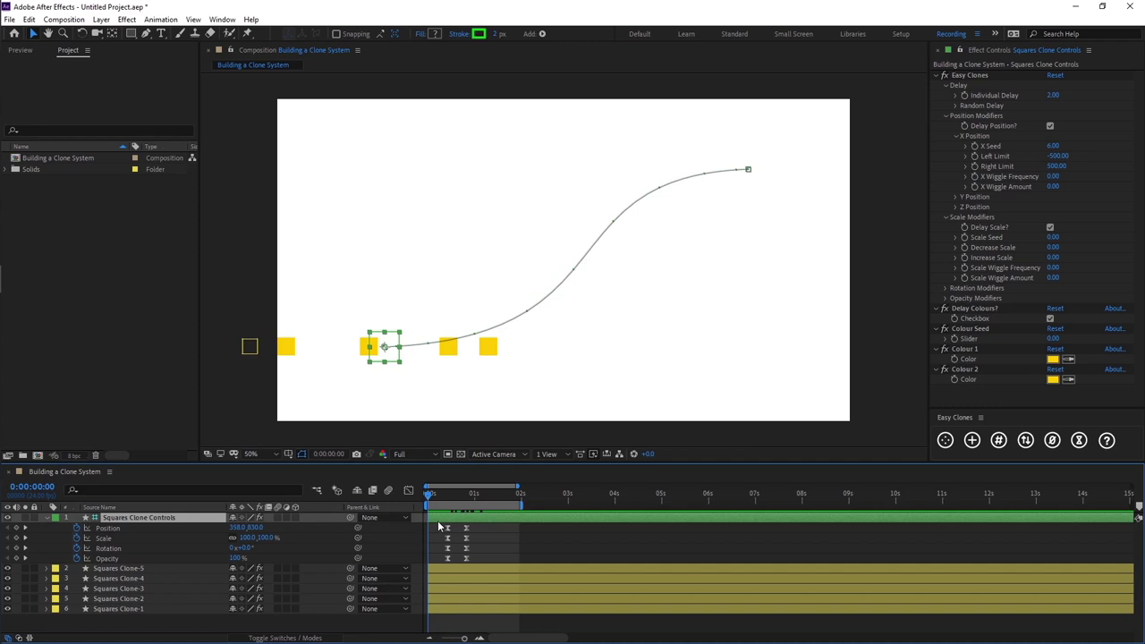
{"action": "key", "text": "space"}
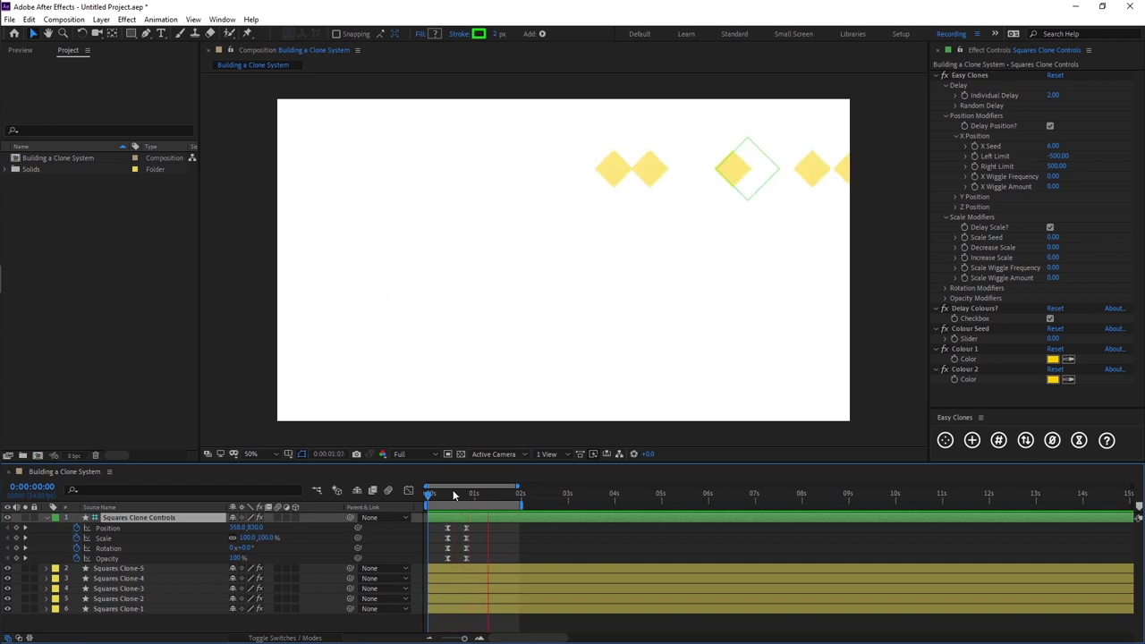
{"action": "left_click", "coordinate": [477, 495]}
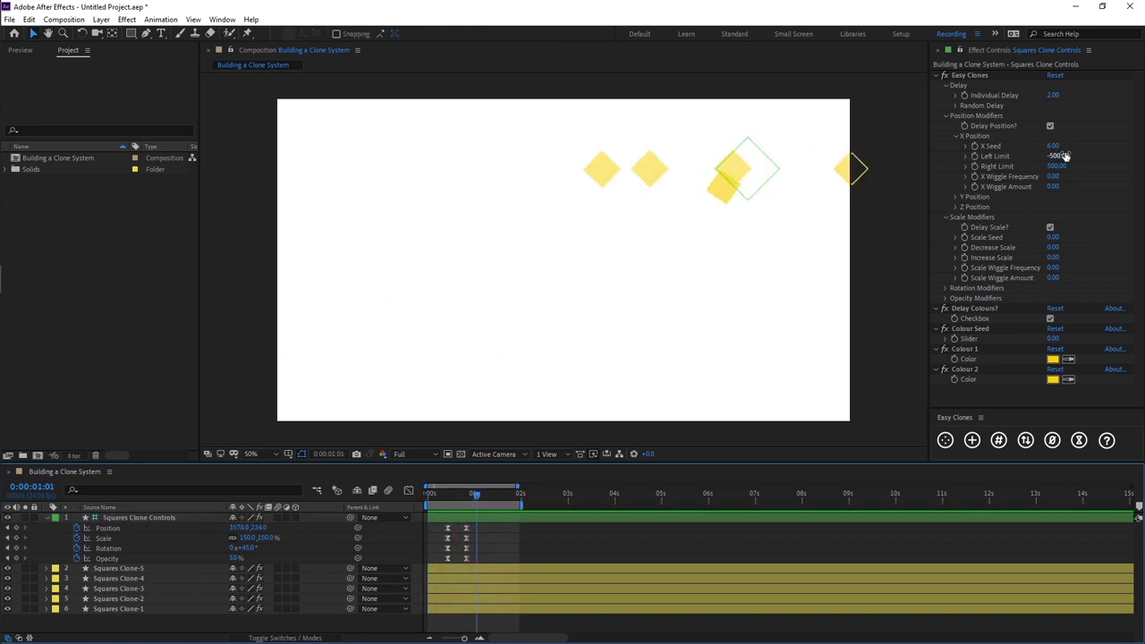
{"action": "key", "text": "Return"}
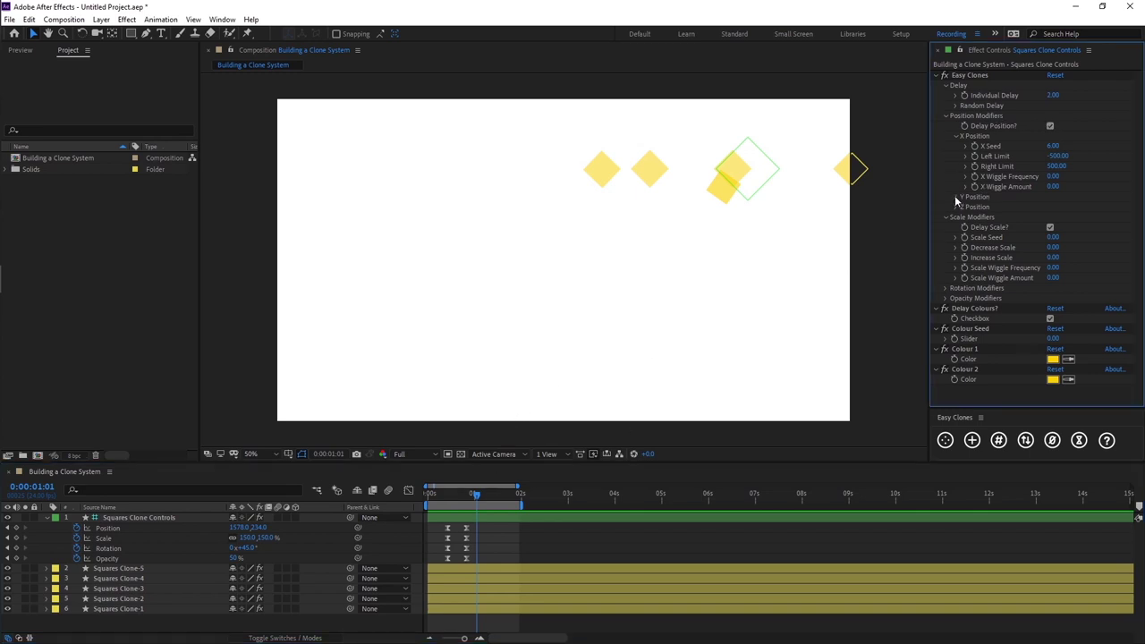
{"action": "left_click", "coordinate": [957, 197]}
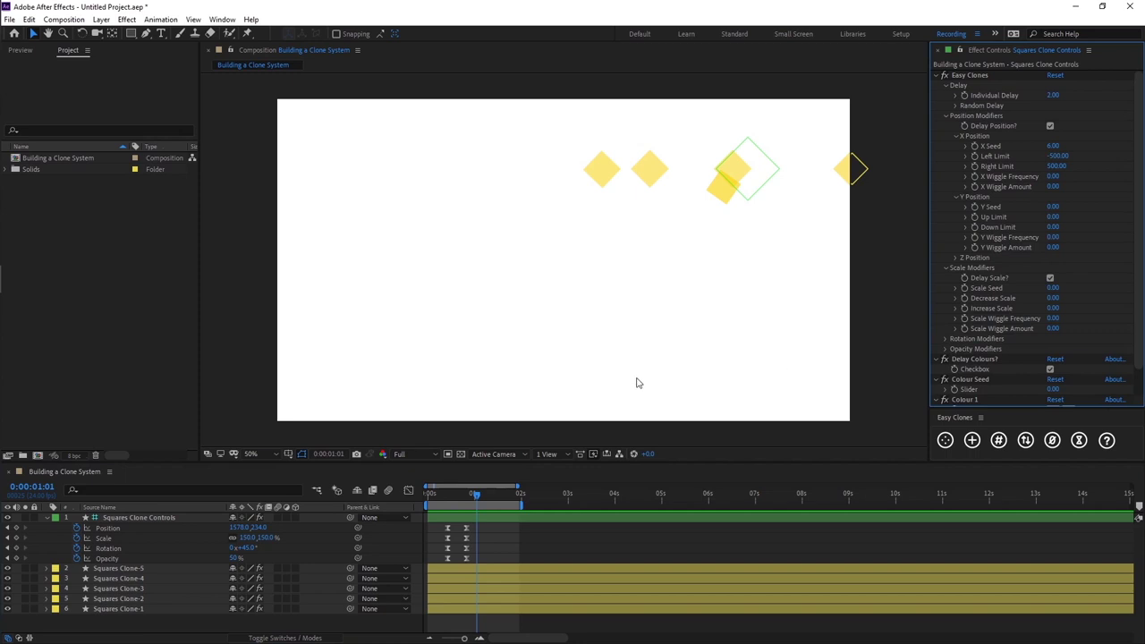
Set the Easy Clones Y Position Up Limit to -100 and Down Limit to 100.
{"action": "left_click_drag", "start_coordinate": [478, 495], "coordinate": [491, 494]}
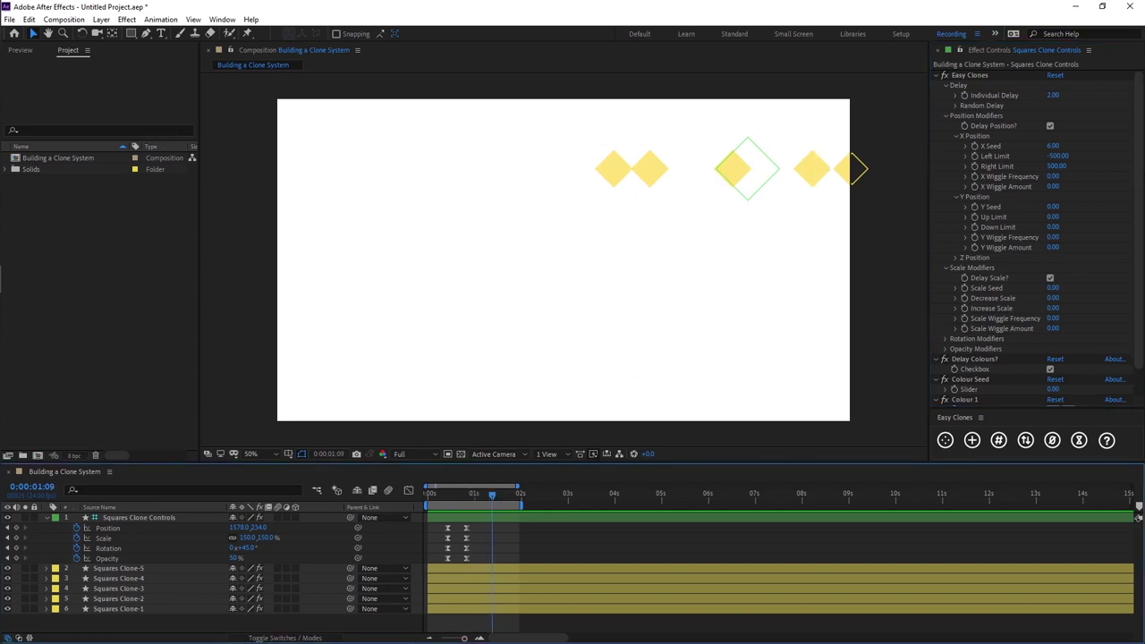
{"action": "left_click", "coordinate": [1053, 216]}
{"action": "type", "text": "-1"}
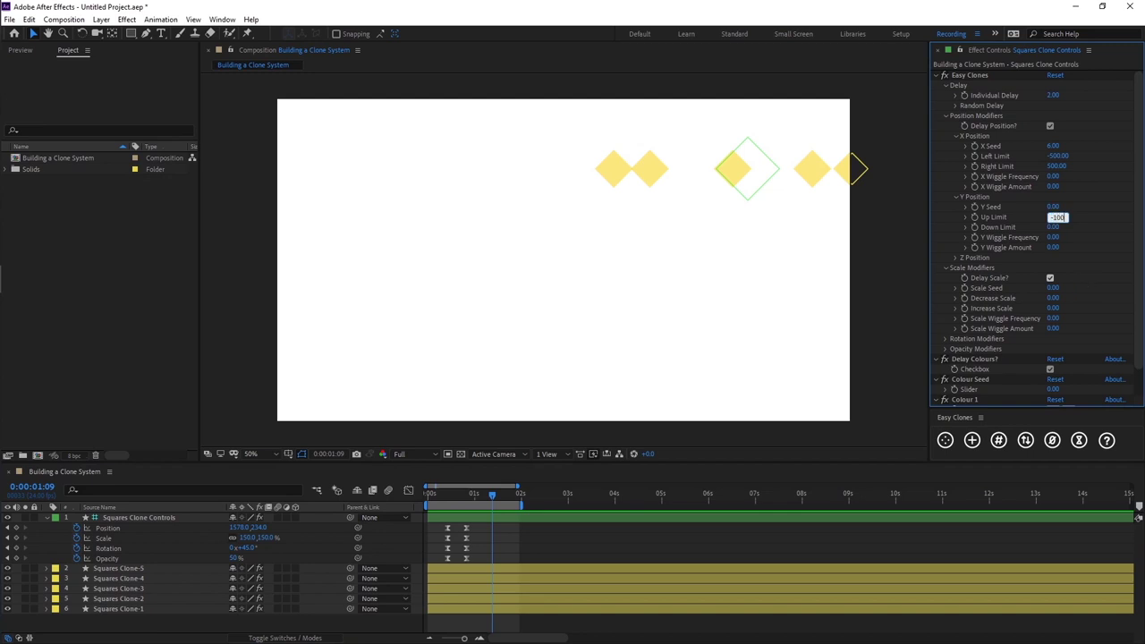
{"action": "key", "text": "Return"}
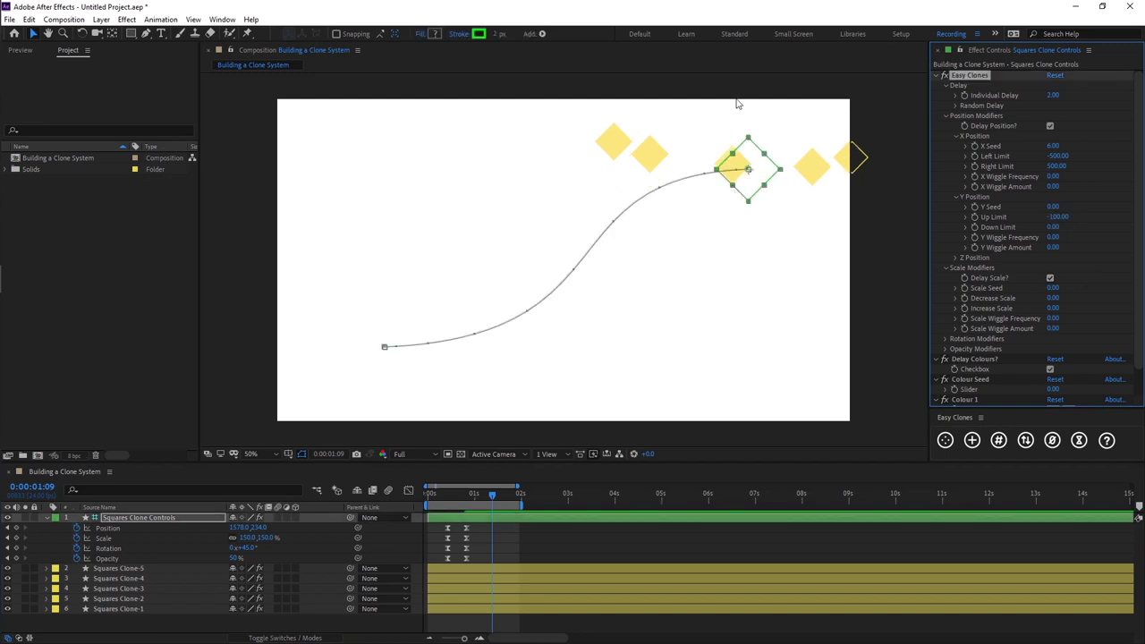
{"action": "left_click", "coordinate": [1053, 227]}
{"action": "type", "text": "100"}
{"action": "key", "text": "Return"}
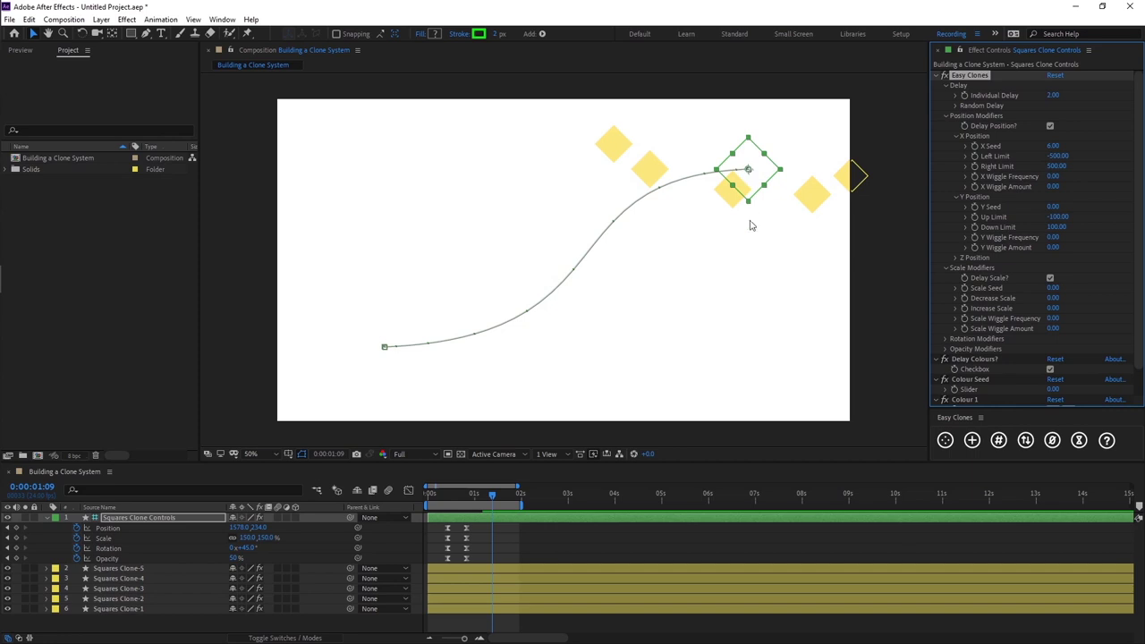
Step Easy Clones Y Seed through values and settle on 4, keeping X Seed at 6.
{"action": "left_click", "coordinate": [526, 543]}
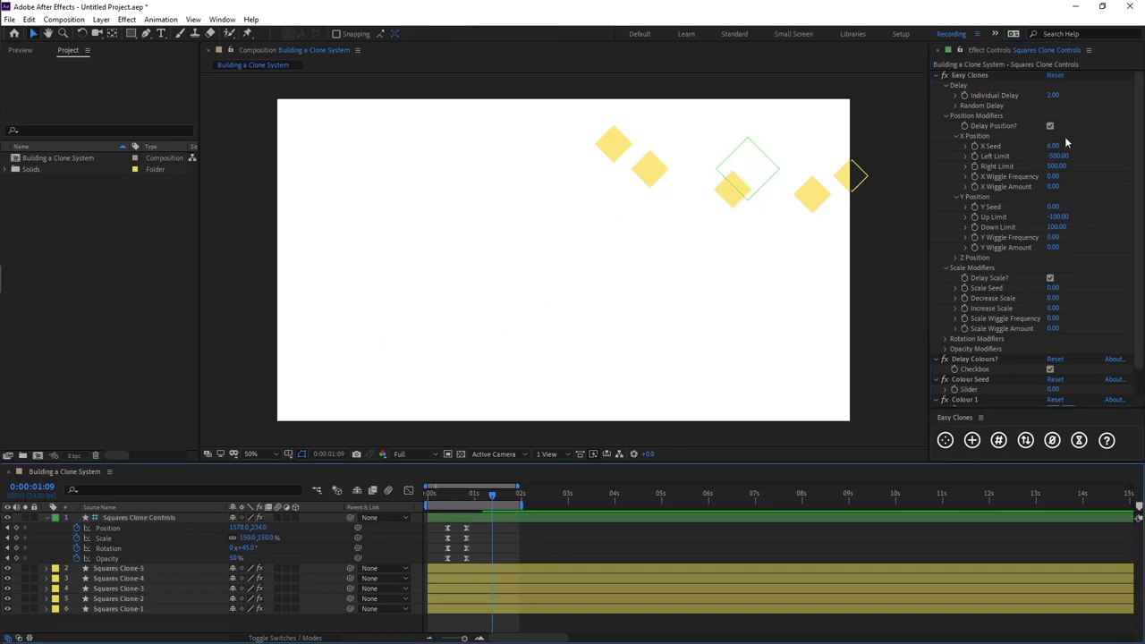
{"action": "left_click", "coordinate": [1053, 207]}
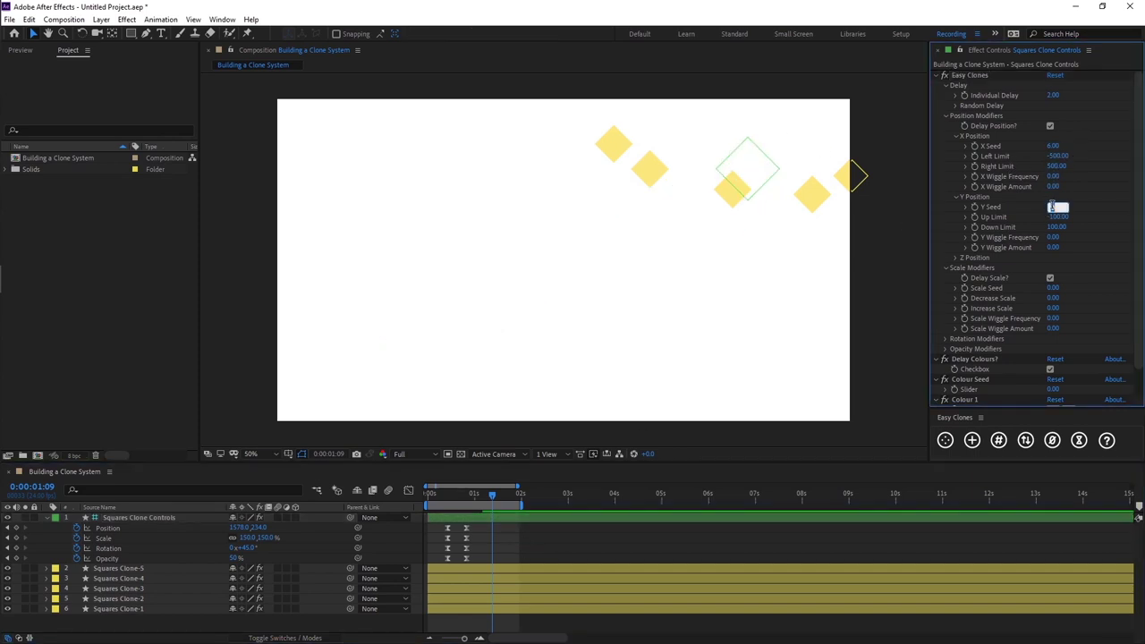
{"action": "key", "text": "Up"}
{"action": "key", "text": "Up"}
{"action": "key", "text": "Up"}
{"action": "key", "text": "Up"}
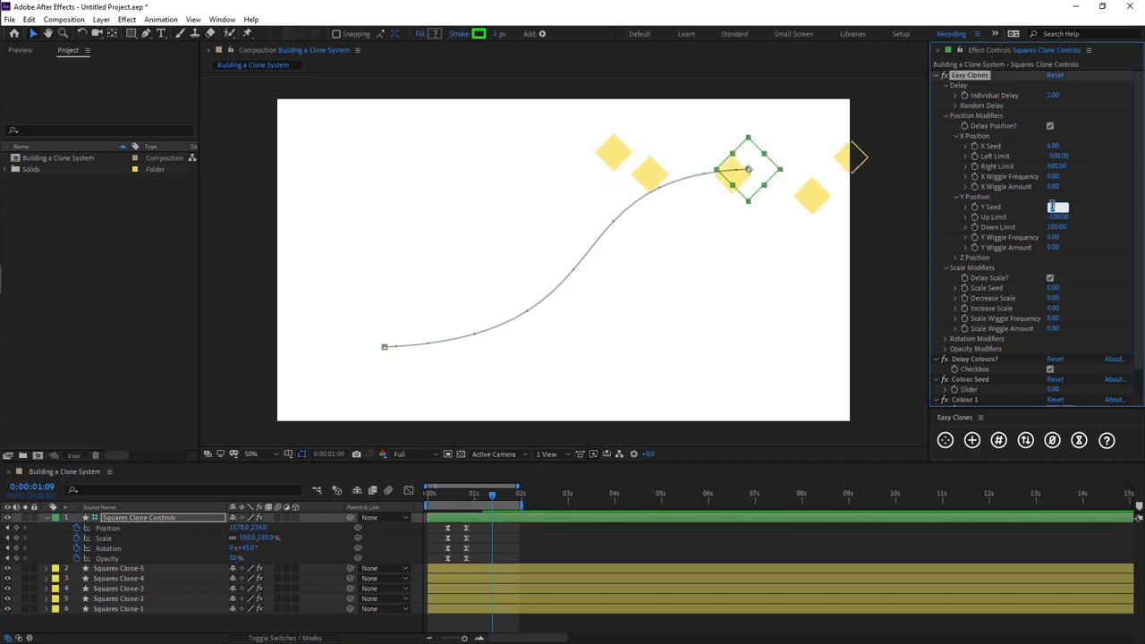
{"action": "key", "text": "Up"}
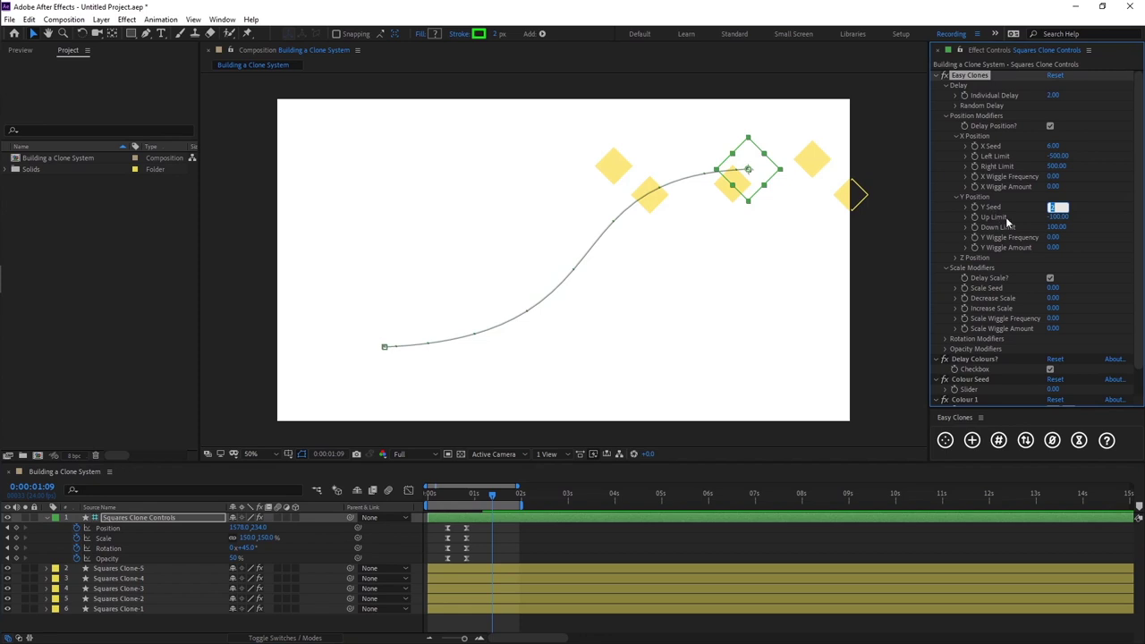
{"action": "key", "text": "Up"}
{"action": "key", "text": "Up"}
{"action": "key", "text": "Up"}
{"action": "key", "text": "Up"}
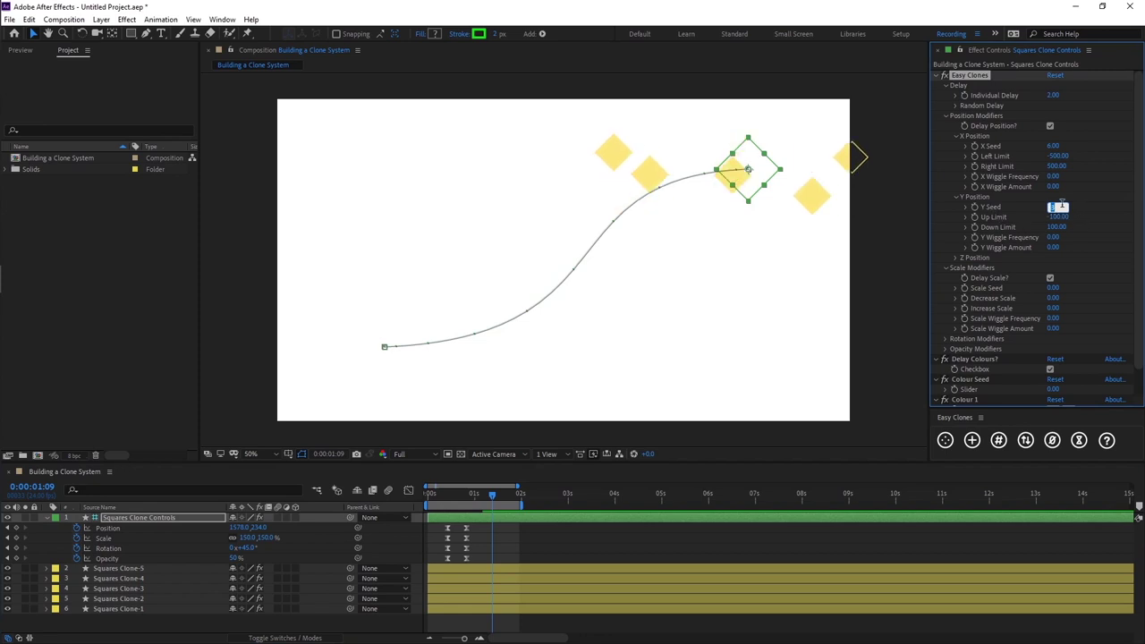
{"action": "key", "text": "Up"}
{"action": "key", "text": "Down"}
{"action": "left_click", "coordinate": [1056, 145]}
{"action": "left_click", "coordinate": [1073, 209]}
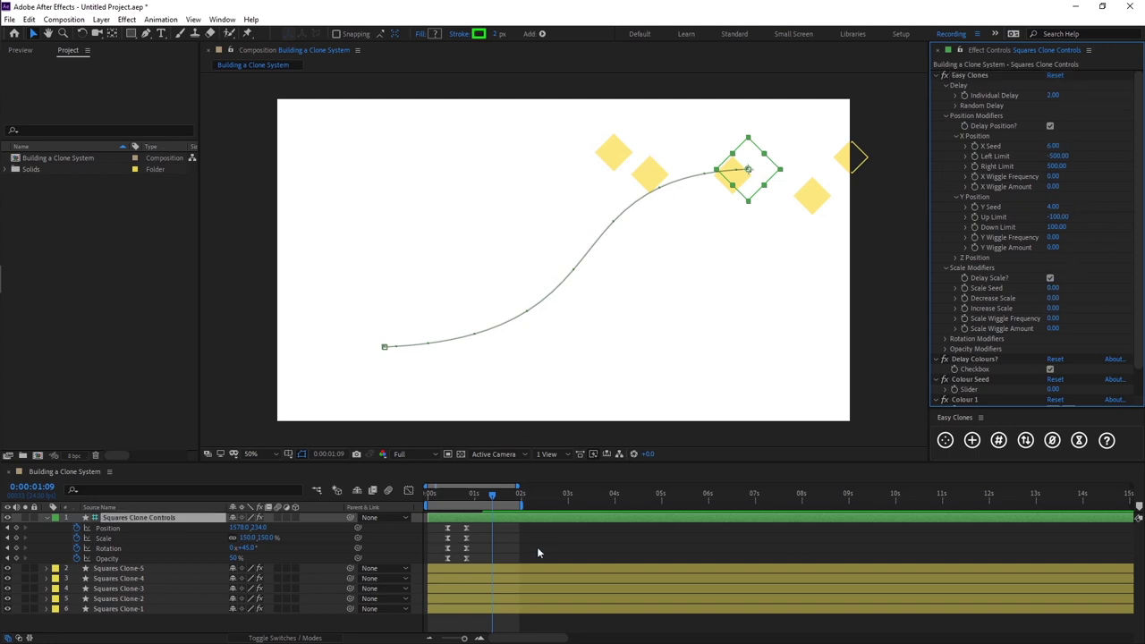
Preview the animation from near the start and return to frame 0:00:00:08.
{"action": "left_click_drag", "start_coordinate": [494, 495], "coordinate": [424, 508]}
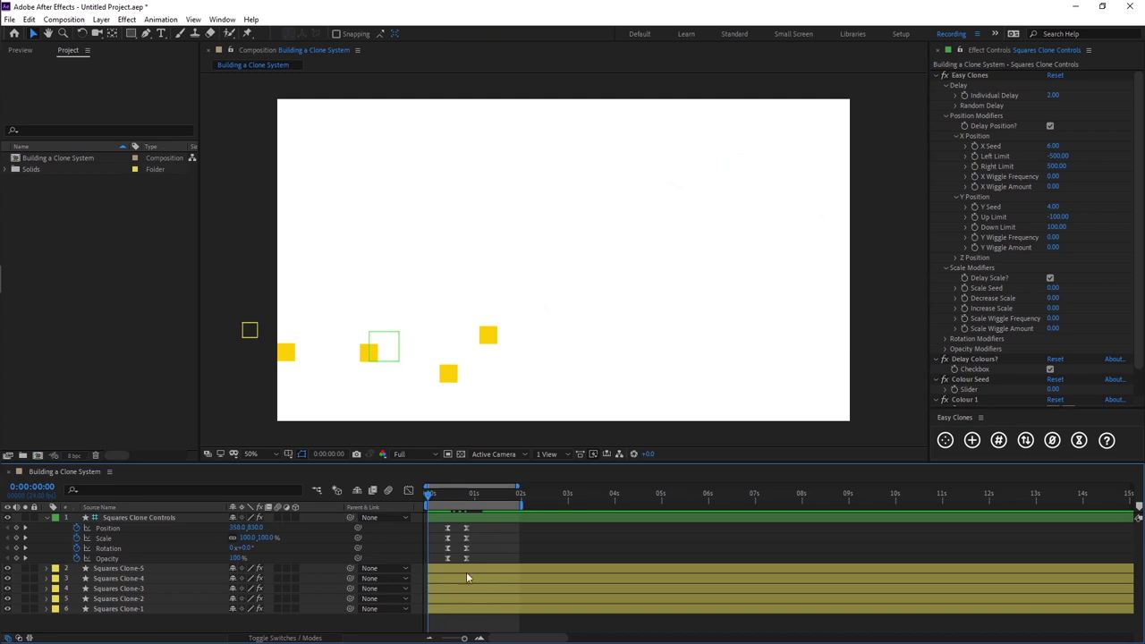
{"action": "key", "text": "space"}
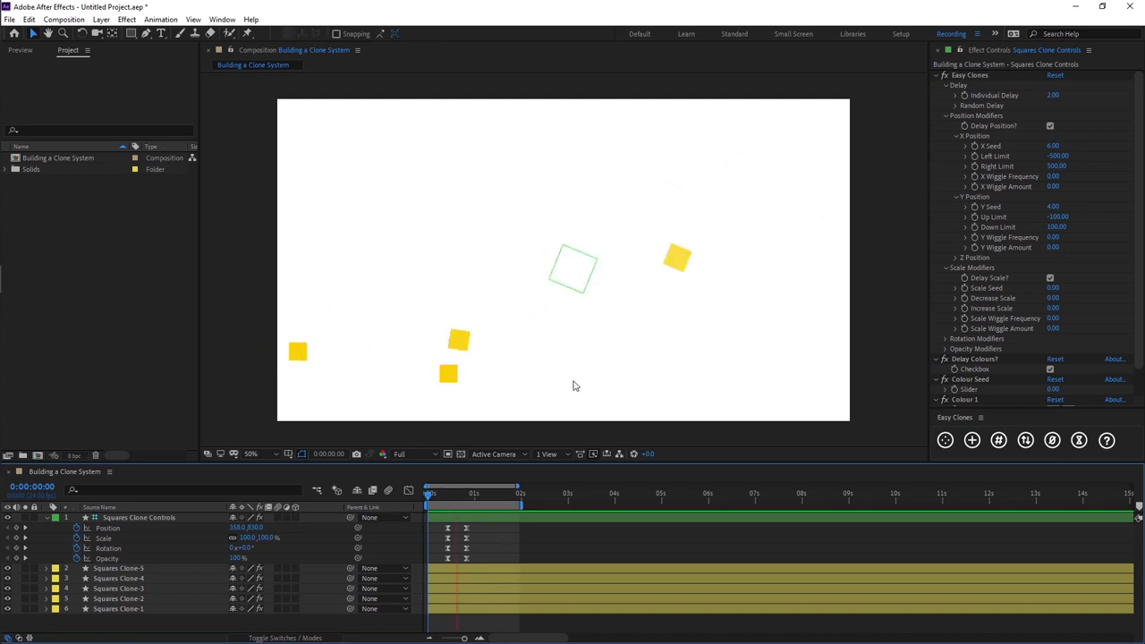
{"action": "left_click", "coordinate": [503, 534]}
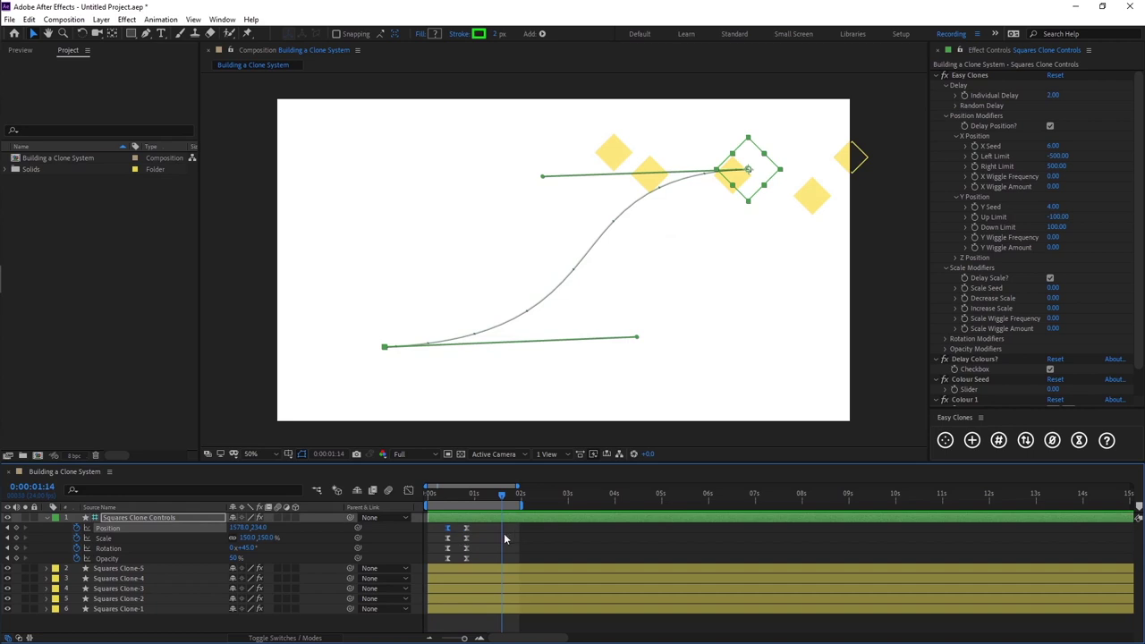
{"action": "left_click_drag", "start_coordinate": [499, 494], "coordinate": [443, 495]}
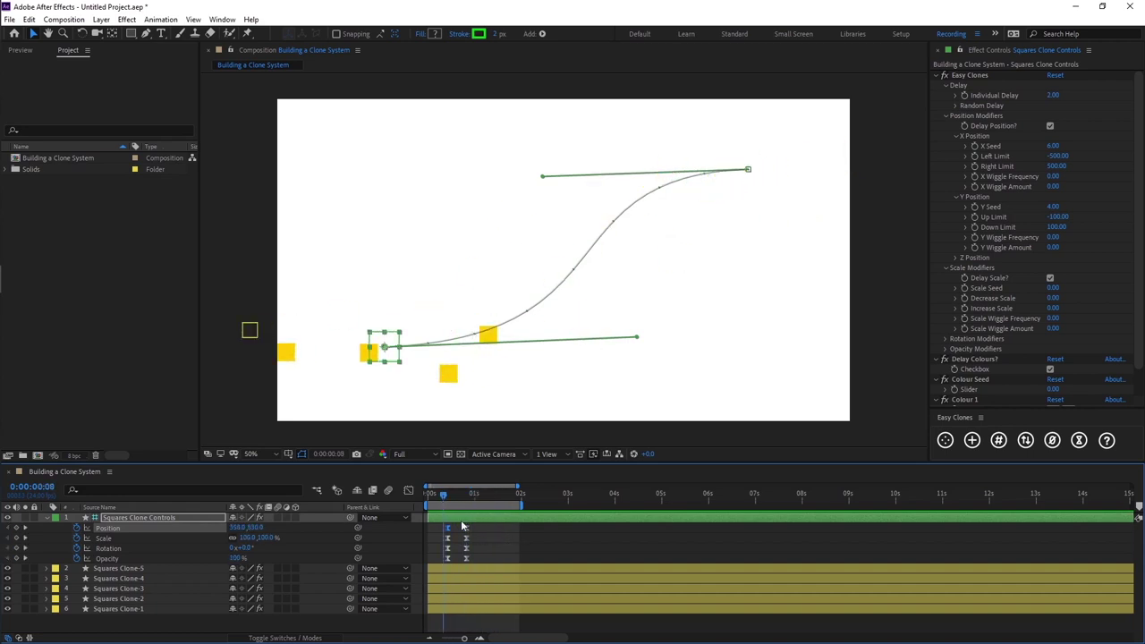
{"action": "left_click", "coordinate": [480, 522]}
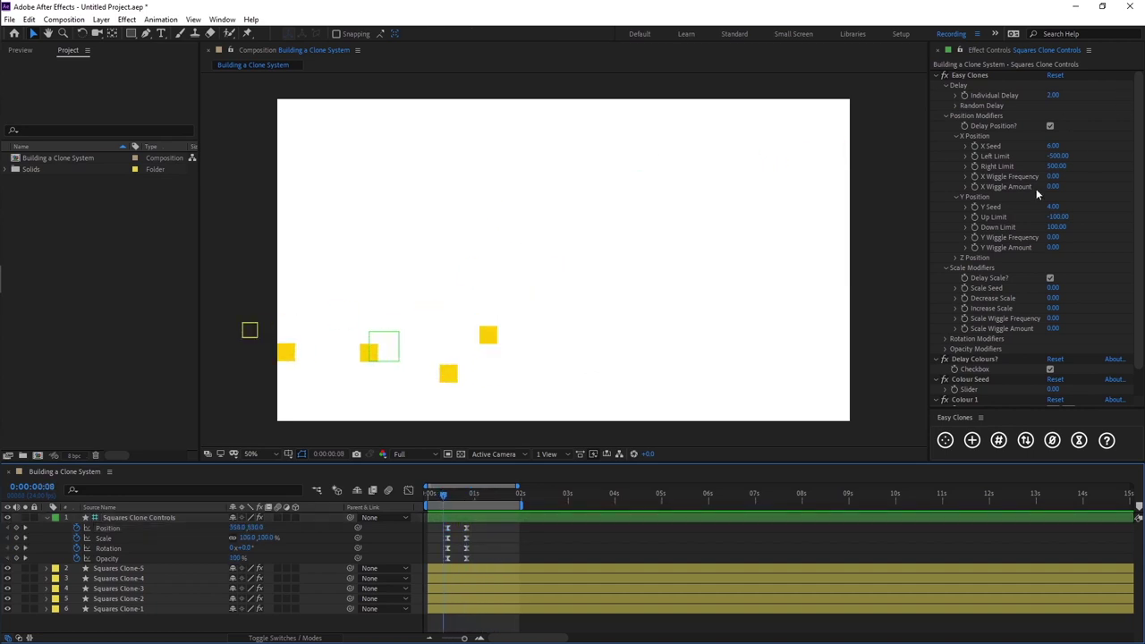
Set Easy Clones Decrease Scale to -50 and Increase Scale to 50.
{"action": "left_click", "coordinate": [1056, 299]}
{"action": "type", "text": "-50"}
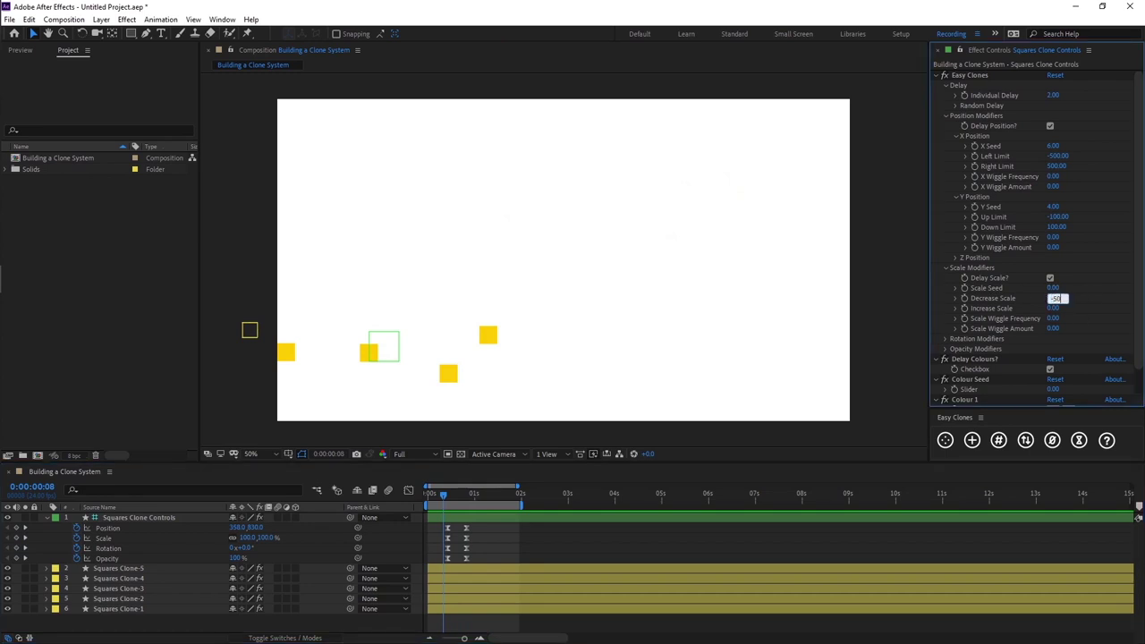
{"action": "key", "text": "Return"}
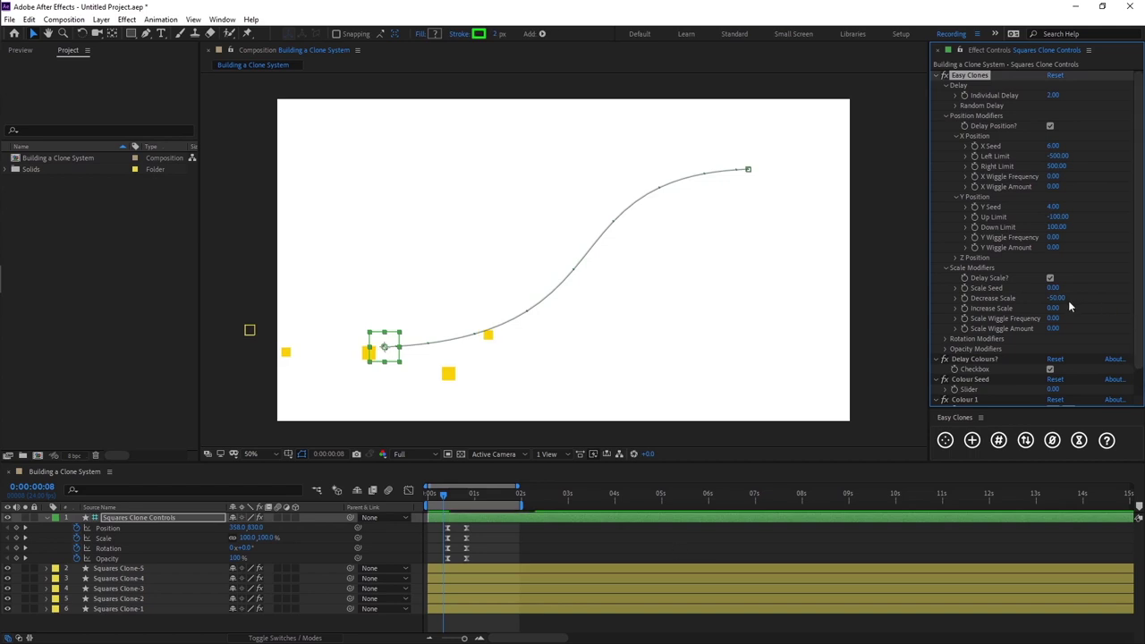
{"action": "left_click", "coordinate": [1058, 308]}
{"action": "type", "text": "50"}
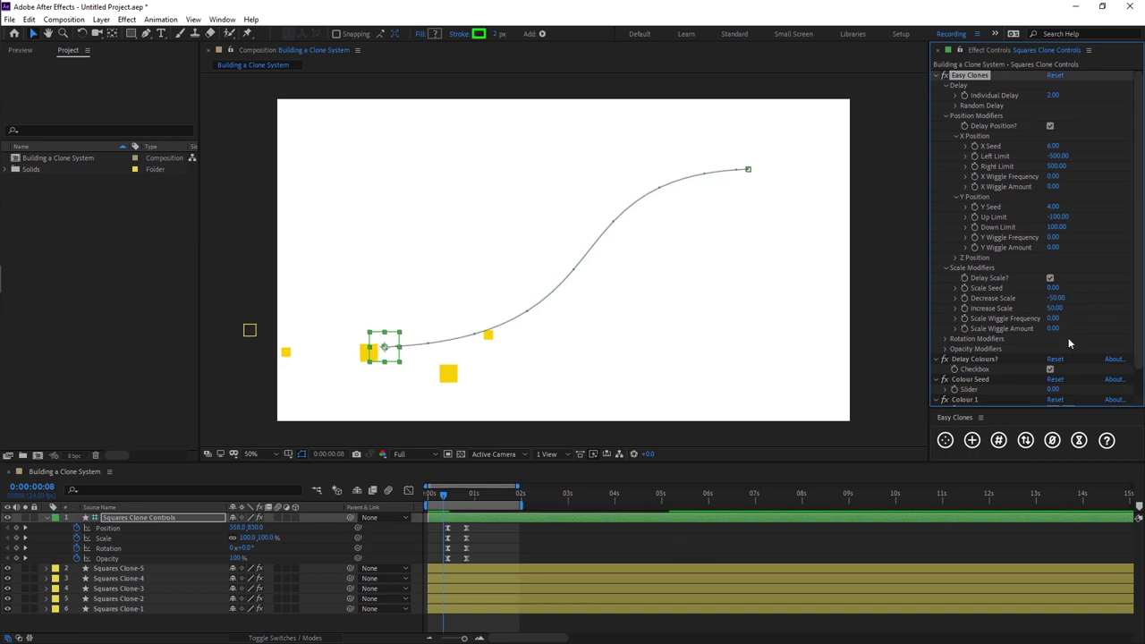
{"action": "key", "text": "Return"}
{"action": "left_click", "coordinate": [480, 552]}
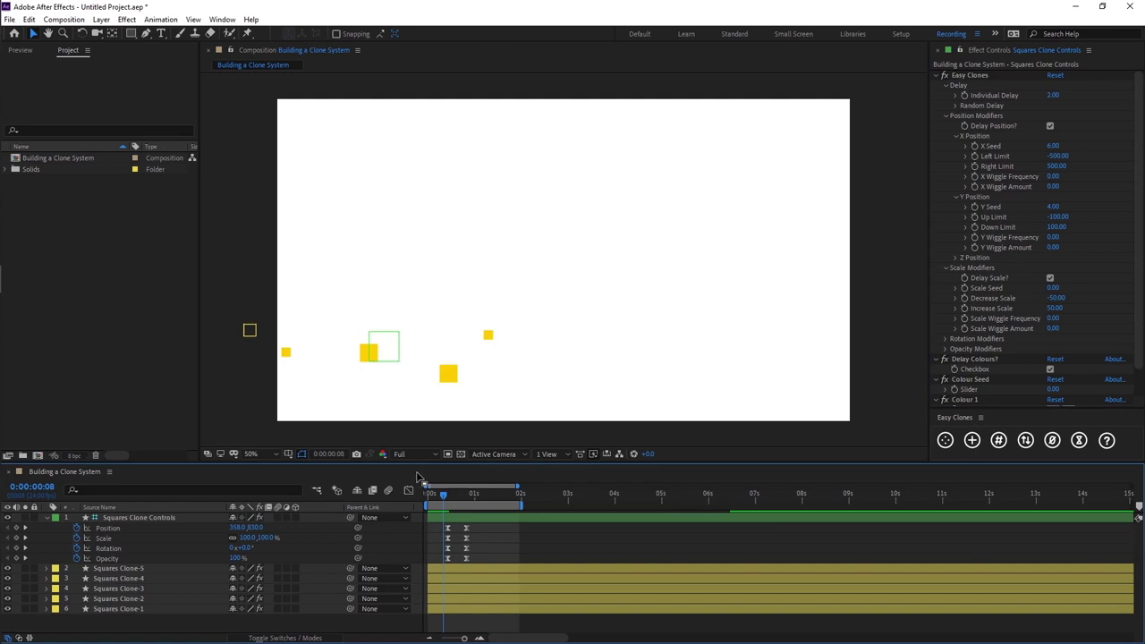
Reveal Scale on Squares Clone-1 through Clone-5, showing values from about 52% to 100%.
{"action": "left_click", "coordinate": [491, 339]}
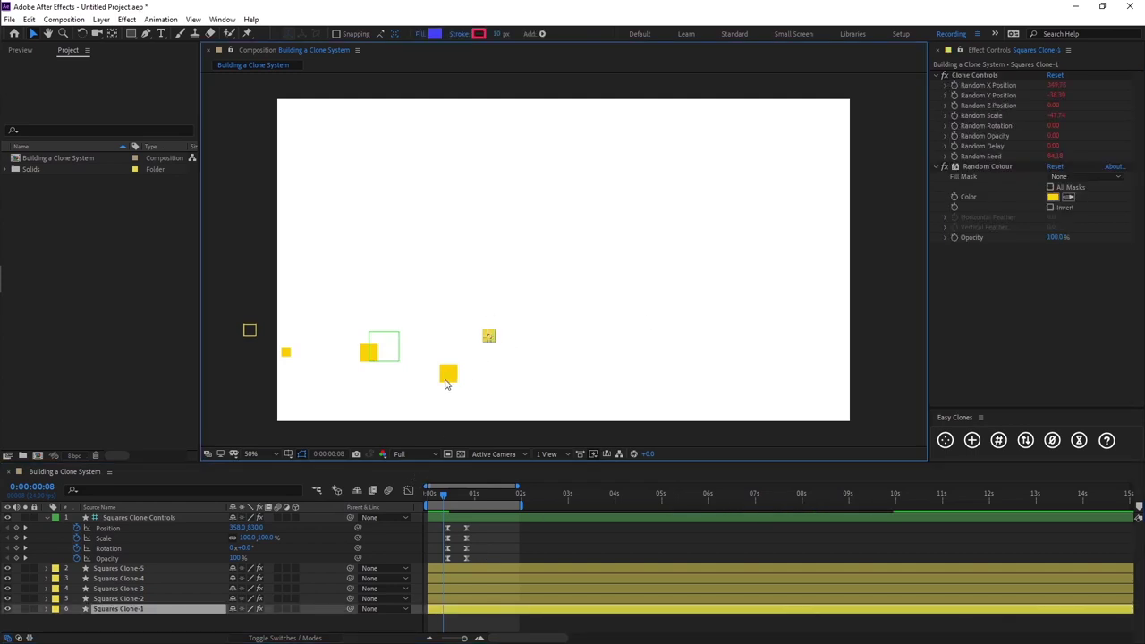
{"action": "left_click", "coordinate": [449, 373]}
{"action": "left_click", "coordinate": [488, 553]}
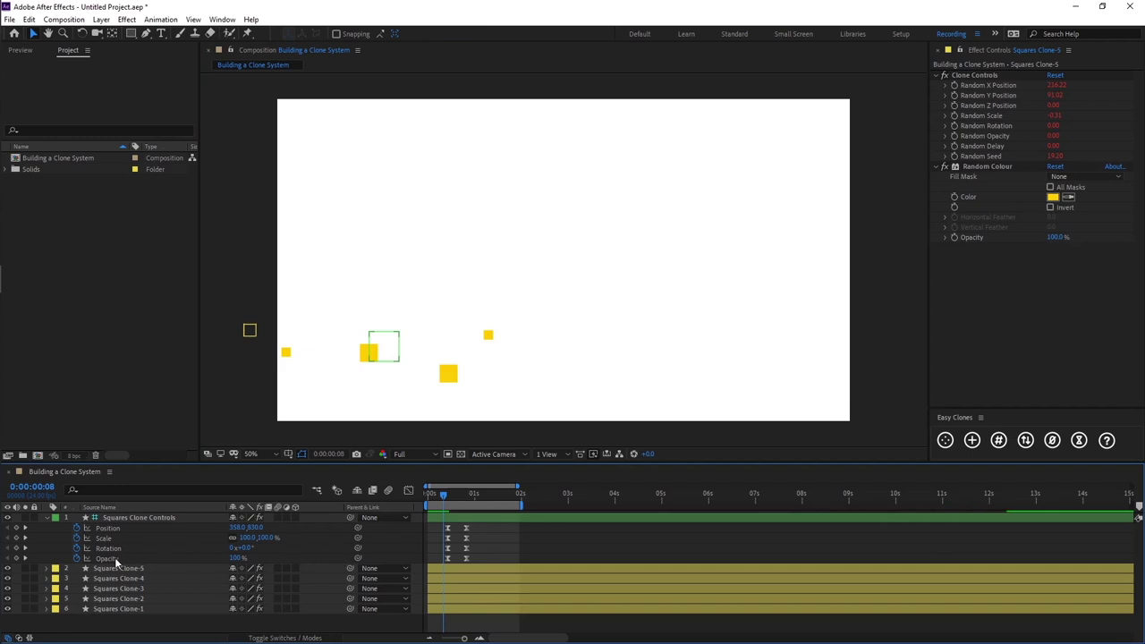
{"action": "left_click", "coordinate": [125, 538]}
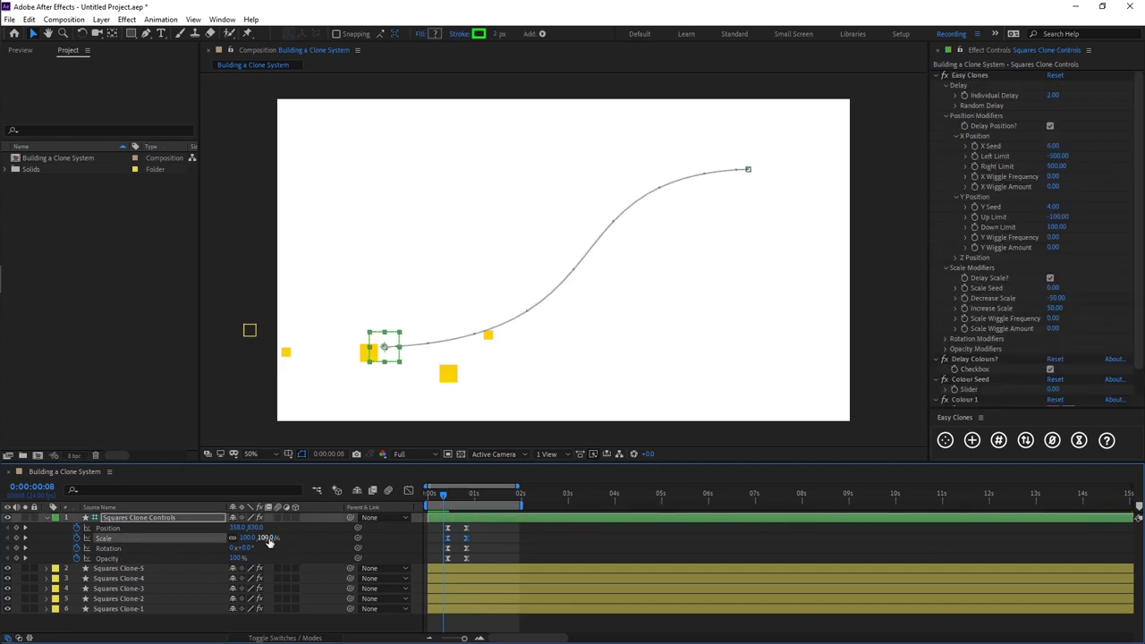
{"action": "left_click", "coordinate": [134, 570]}
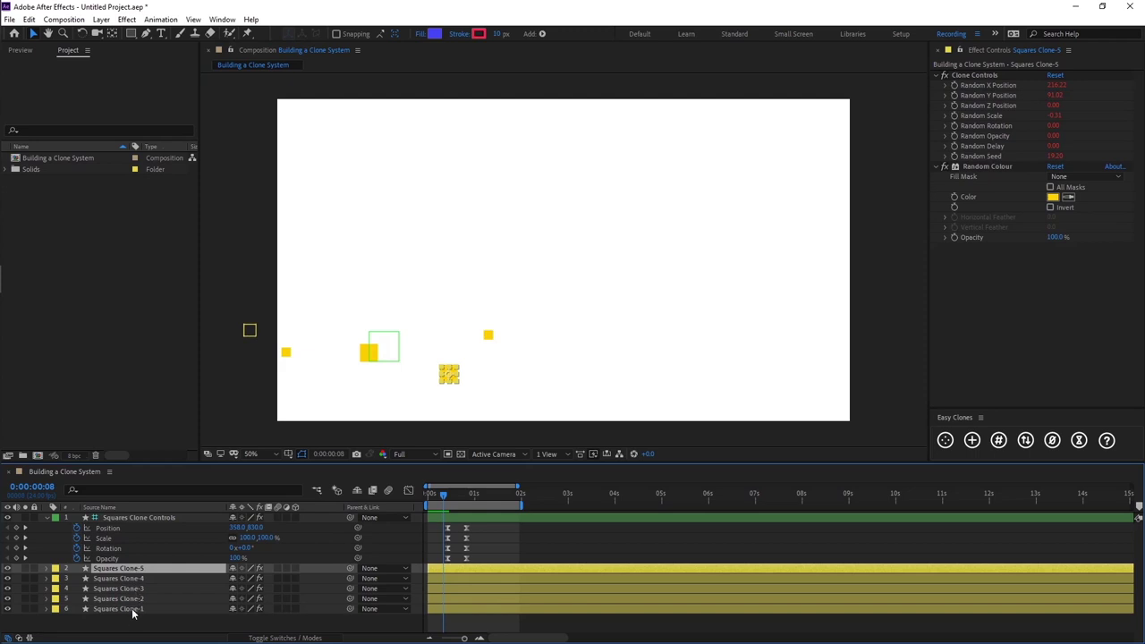
{"action": "left_click", "coordinate": [132, 613], "text": "shift"}
{"action": "key", "text": "s"}
{"action": "scroll", "coordinate": [314, 578], "scroll_direction": "down", "scroll_amount": 2}
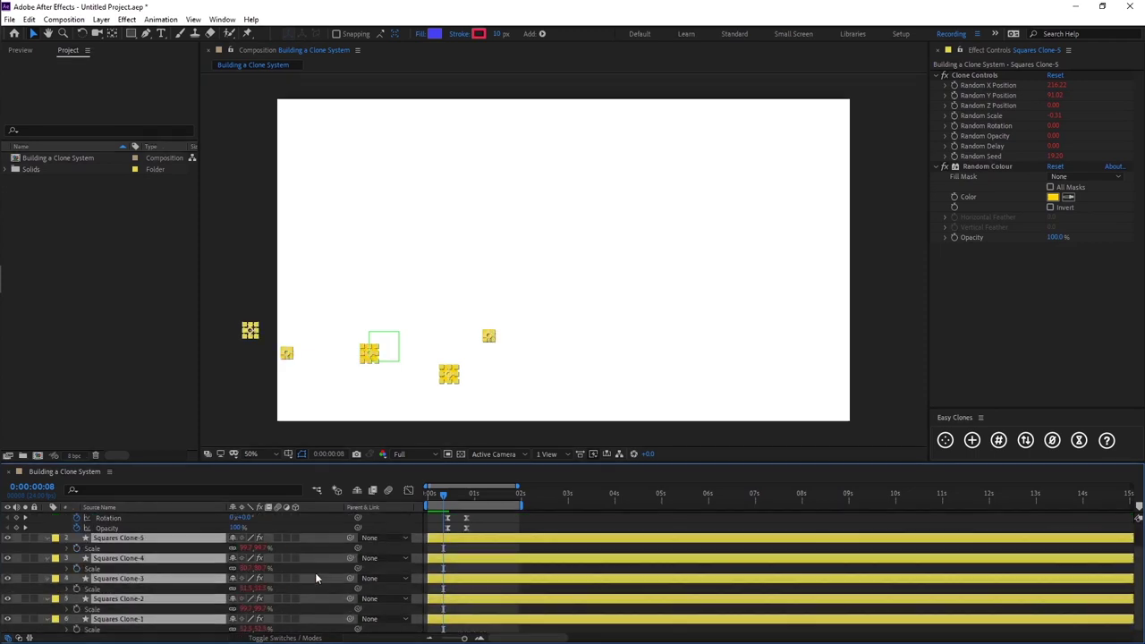
{"action": "left_click", "coordinate": [312, 546]}
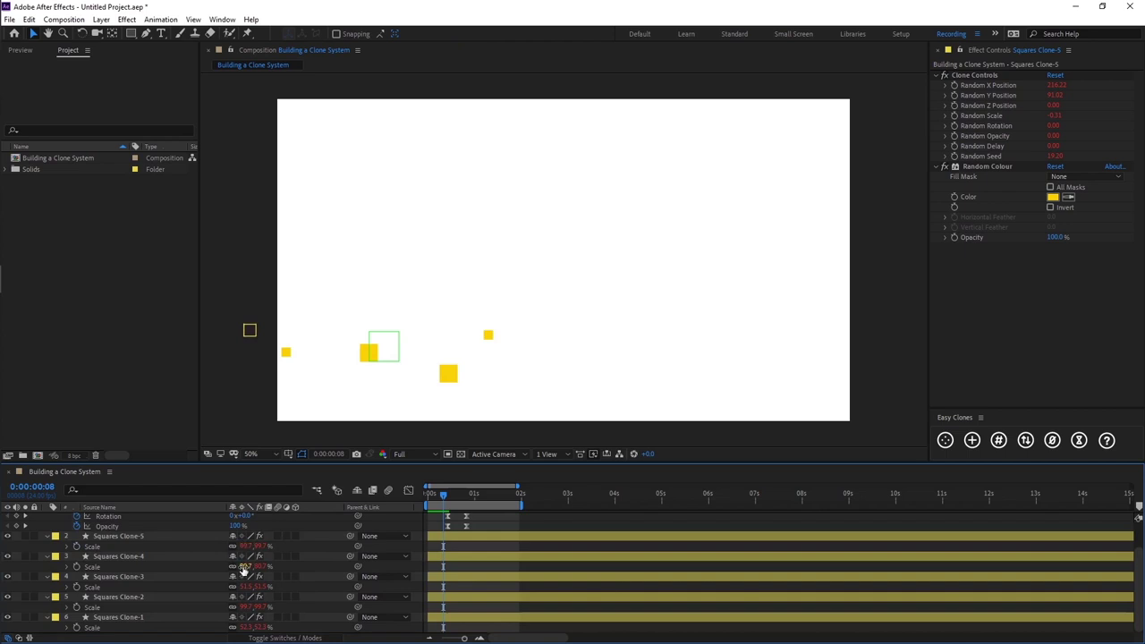
{"action": "scroll", "coordinate": [126, 542], "scroll_direction": "up", "scroll_amount": 2}
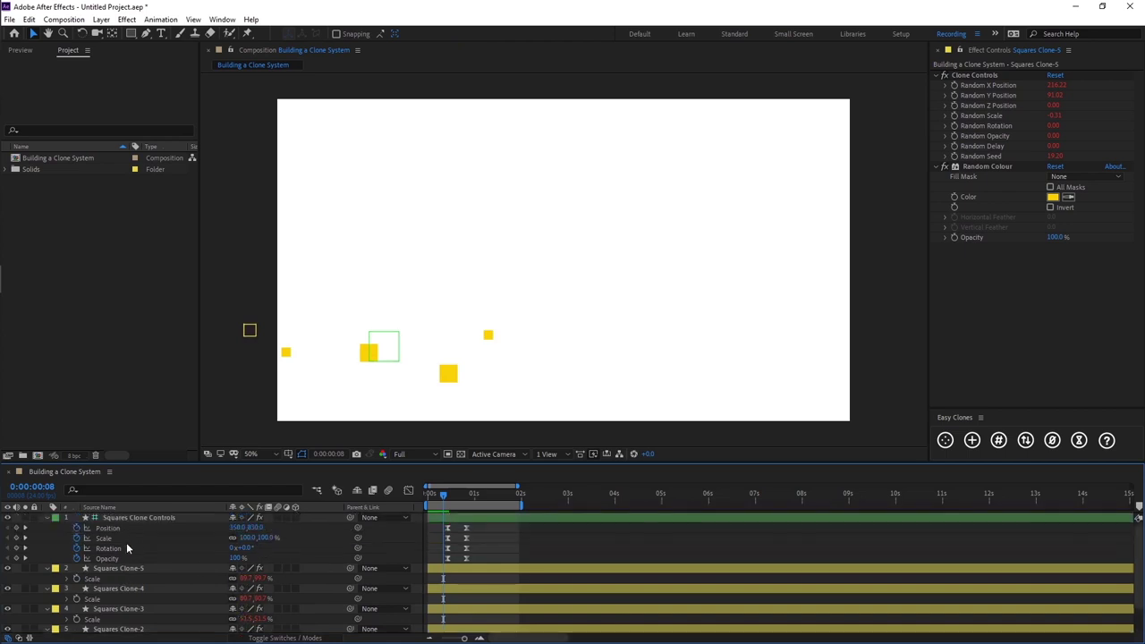
Set the Squares Clone Controls Scale Seed to 12 and scrub to check the resized clones.
{"action": "left_click", "coordinate": [126, 519]}
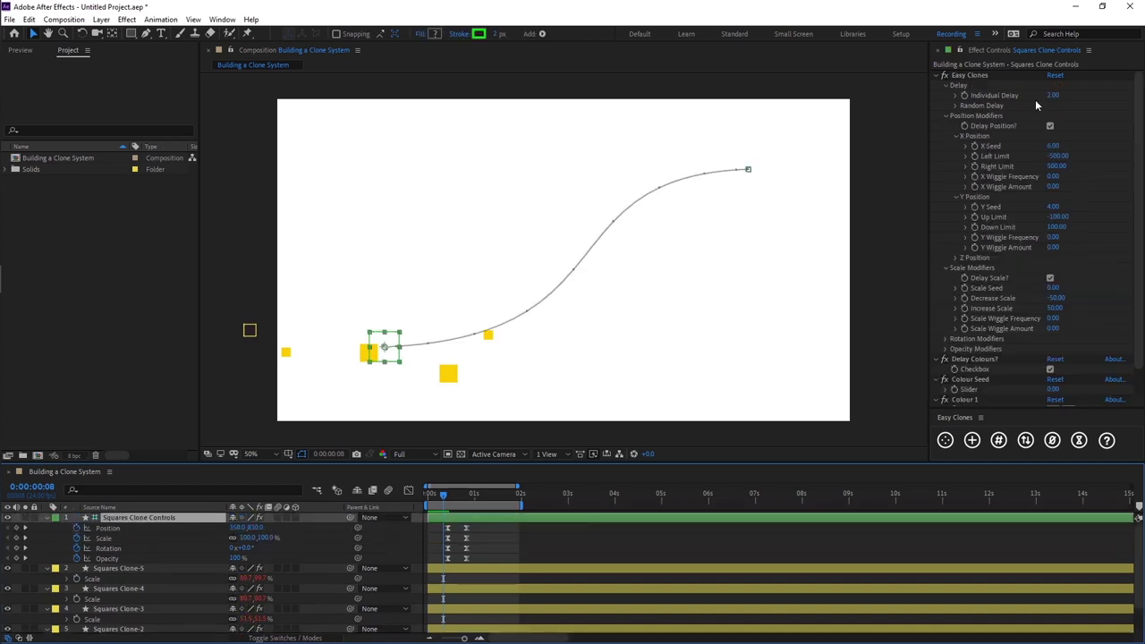
{"action": "left_click", "coordinate": [955, 52]}
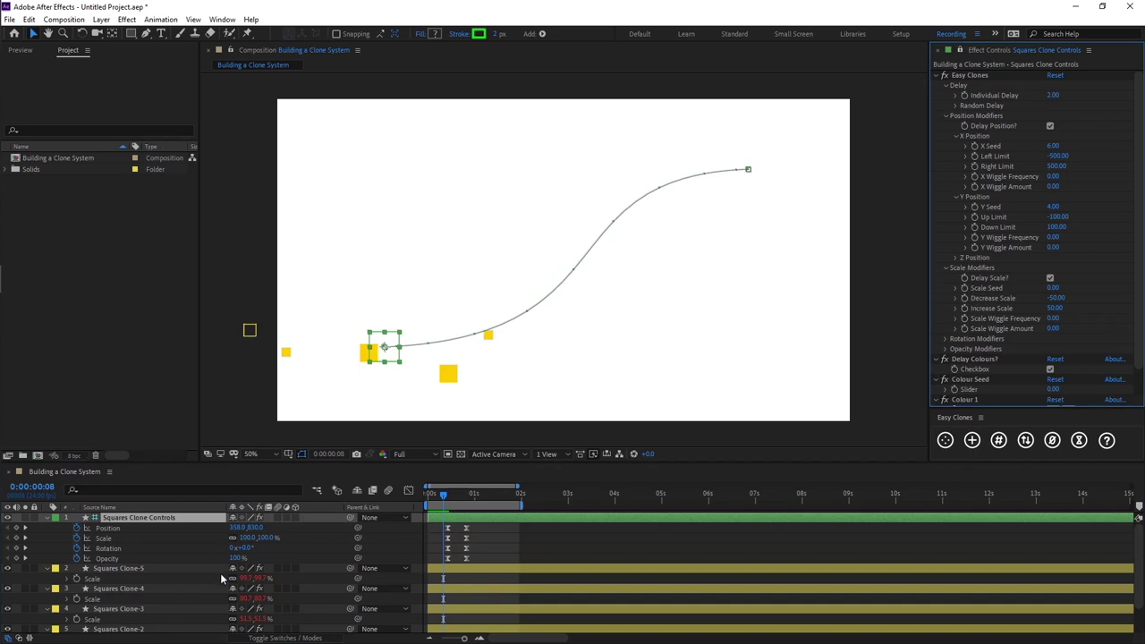
{"action": "scroll", "coordinate": [220, 573], "scroll_direction": "down", "scroll_amount": 2}
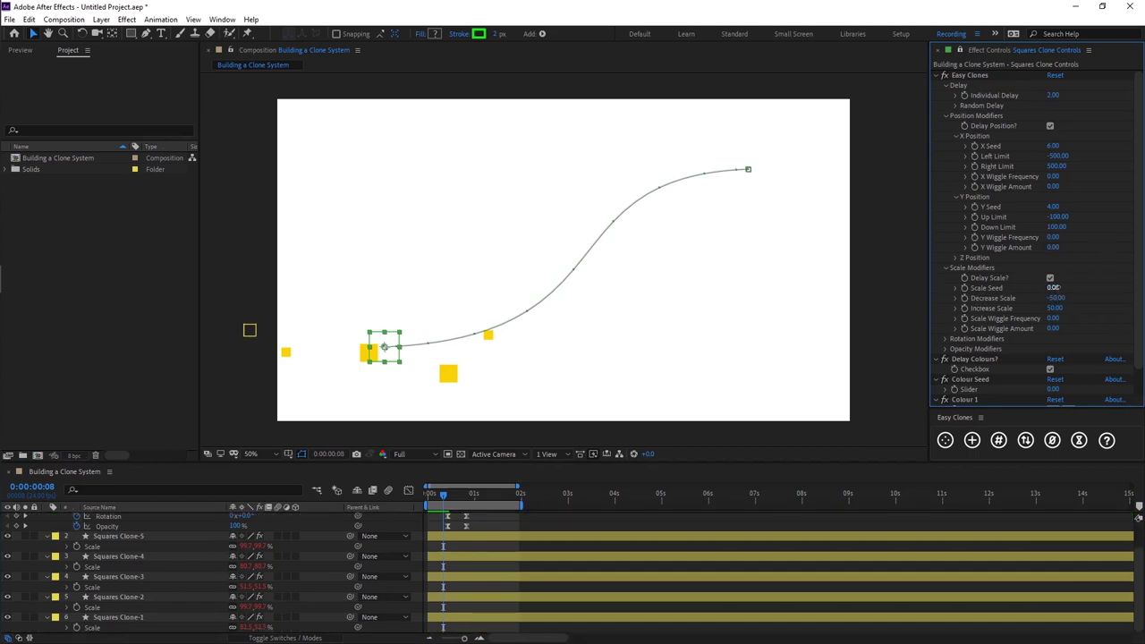
{"action": "left_click", "coordinate": [1053, 288]}
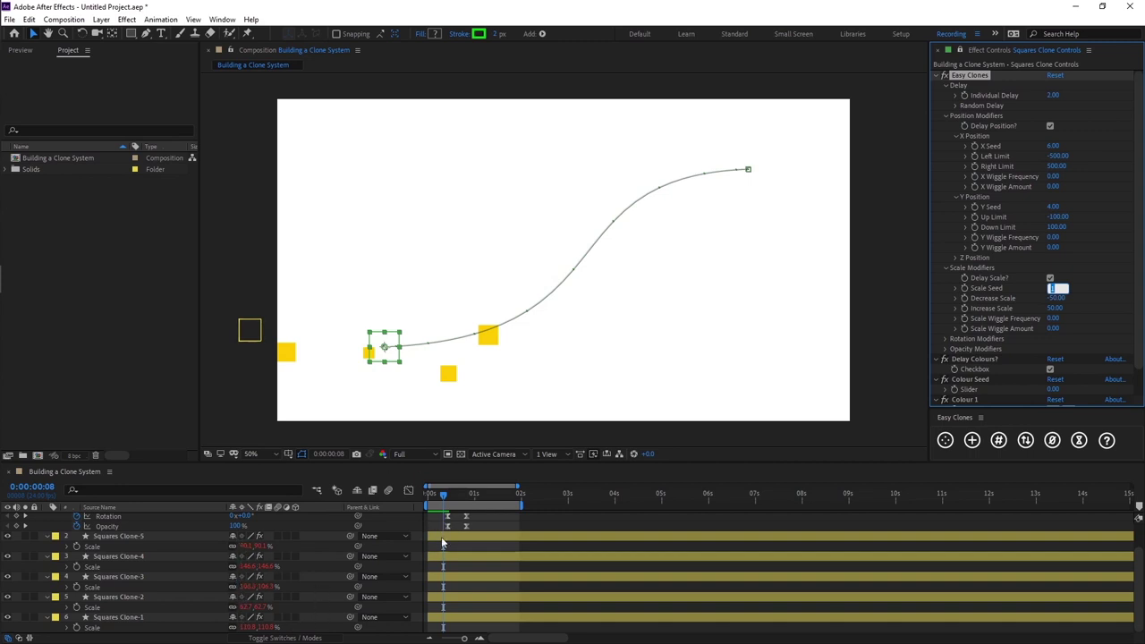
{"action": "key", "text": "Up"}
{"action": "key", "text": "Up"}
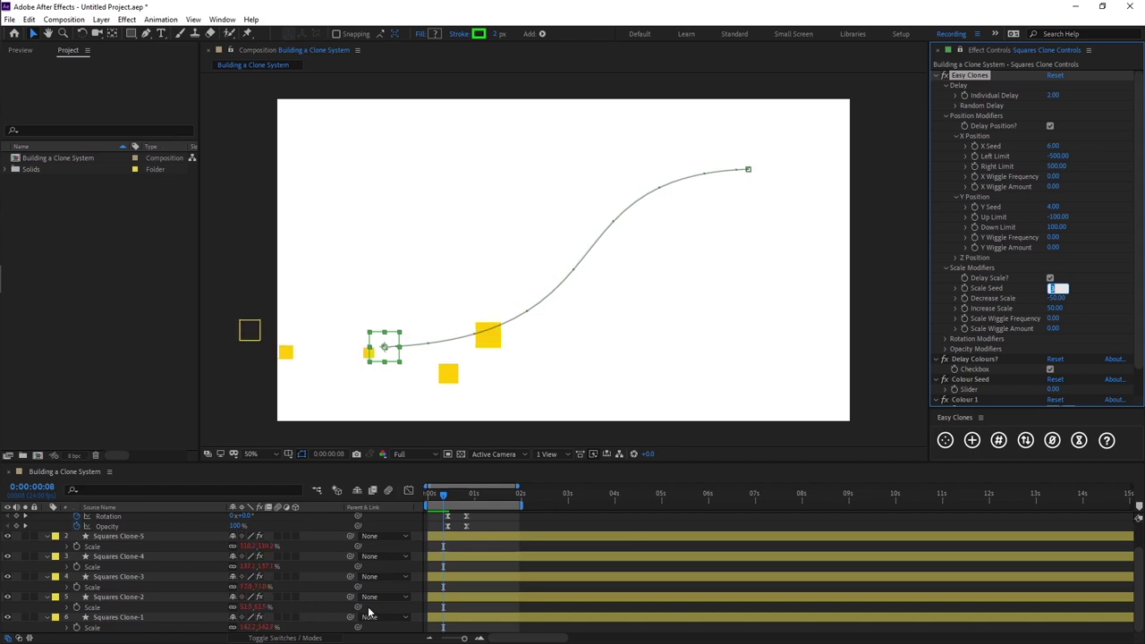
{"action": "key", "text": "Up"}
{"action": "key", "text": "Up"}
{"action": "key", "text": "Up"}
{"action": "key", "text": "Up"}
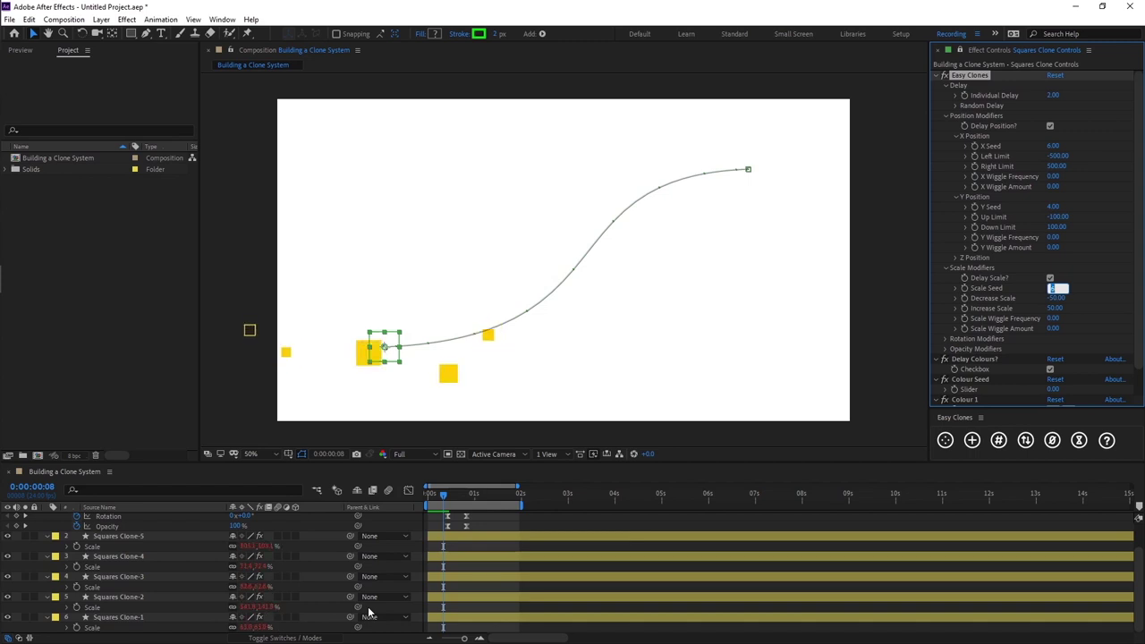
{"action": "key", "text": "Up"}
{"action": "key", "text": "Up"}
{"action": "key", "text": "Up"}
{"action": "key", "text": "Up"}
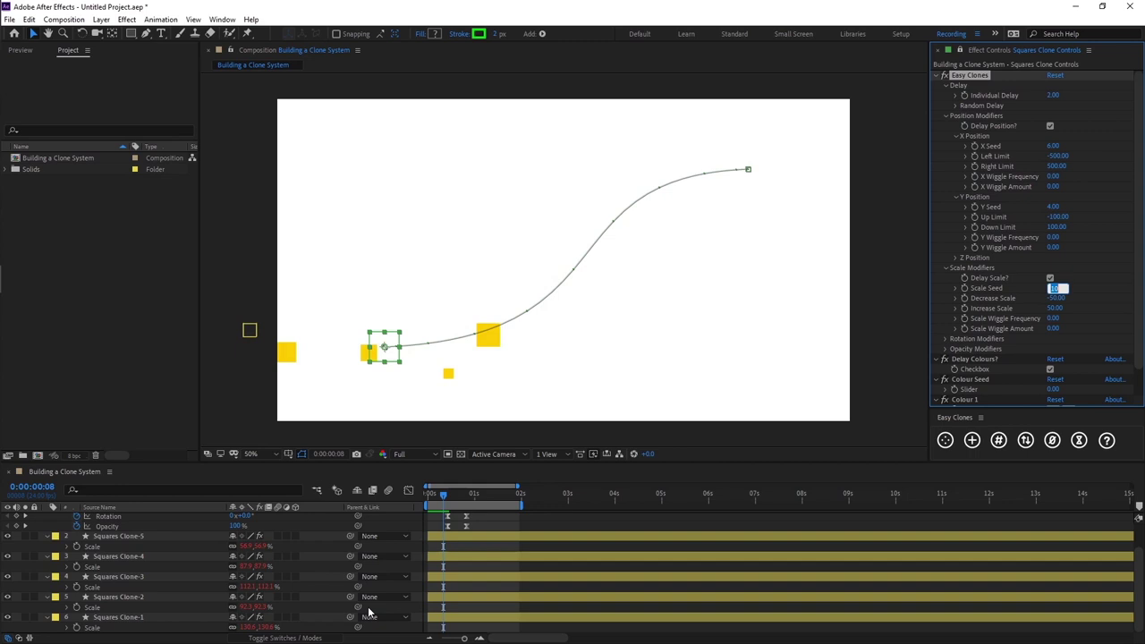
{"action": "key", "text": "Up"}
{"action": "key", "text": "Up"}
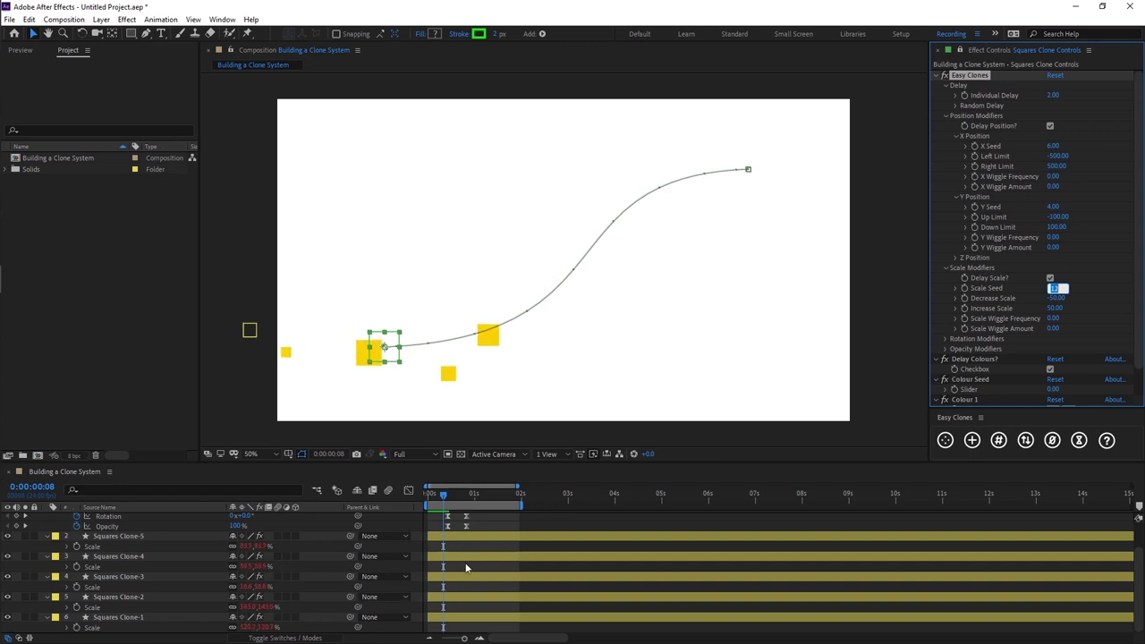
{"action": "left_click", "coordinate": [465, 567]}
{"action": "left_click_drag", "start_coordinate": [442, 494], "coordinate": [458, 494]}
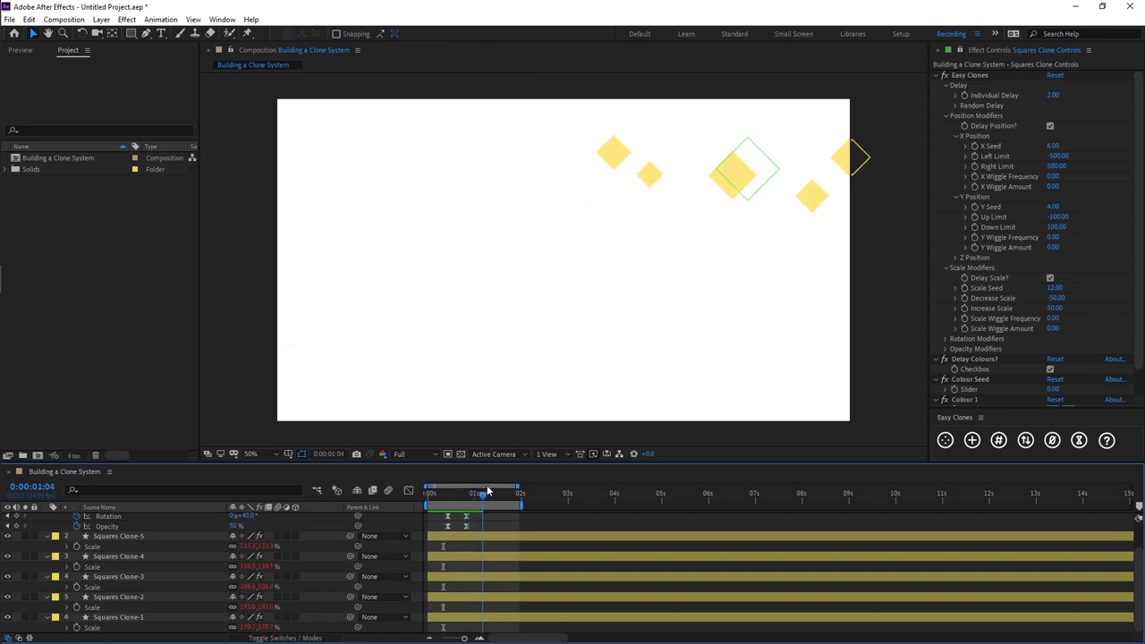
{"action": "left_click_drag", "start_coordinate": [458, 494], "coordinate": [490, 516]}
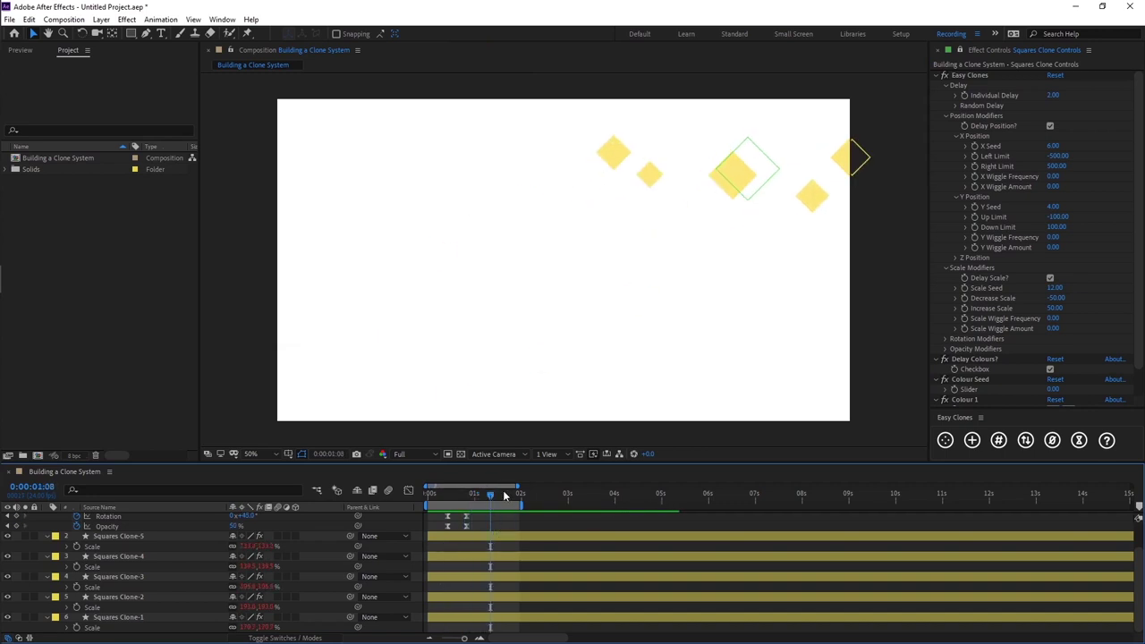
{"action": "left_click", "coordinate": [946, 338]}
Set Decrease Rotation to -45 and Increase Rotation to 45, then scrub to view.
{"action": "scroll", "coordinate": [1016, 305], "scroll_direction": "down", "scroll_amount": 1}
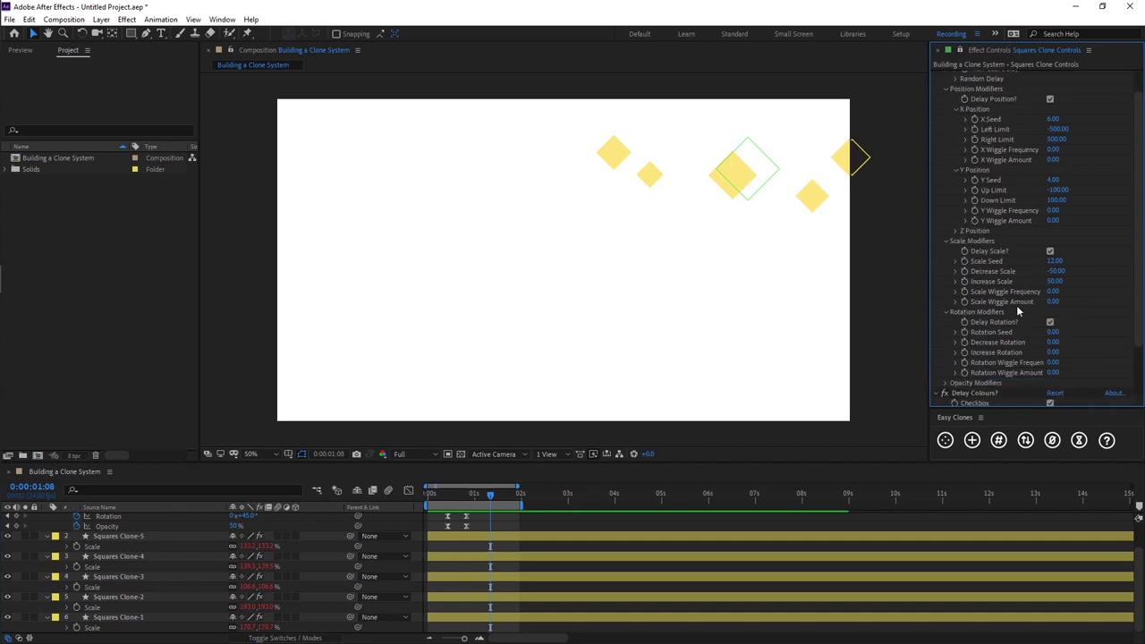
{"action": "left_click", "coordinate": [1055, 342]}
{"action": "type", "text": "-45"}
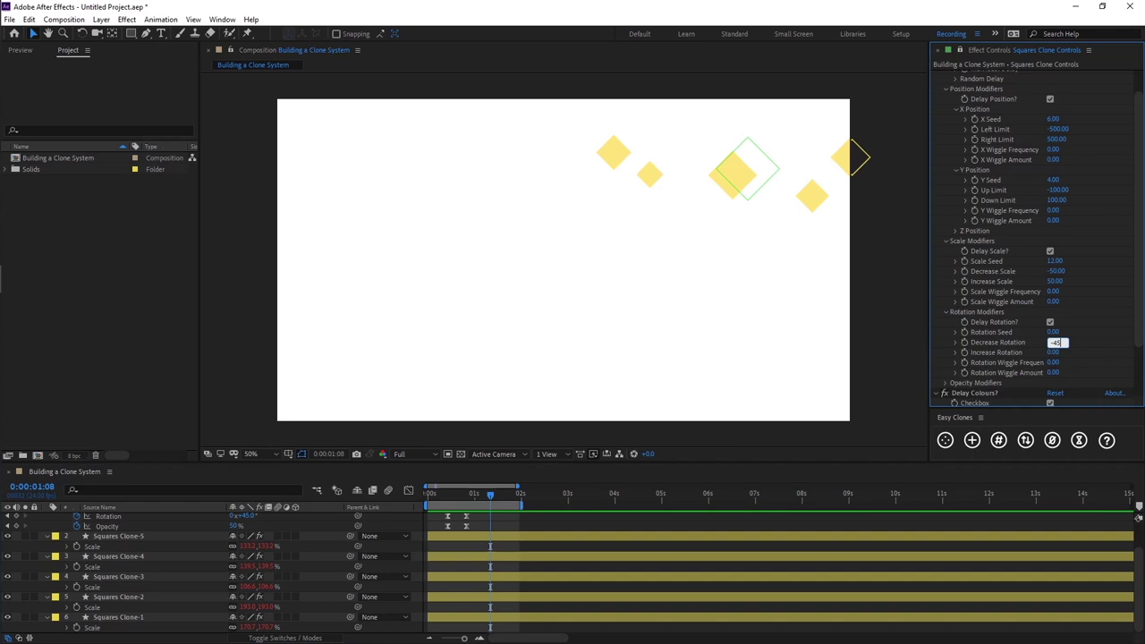
{"action": "key", "text": "Tab"}
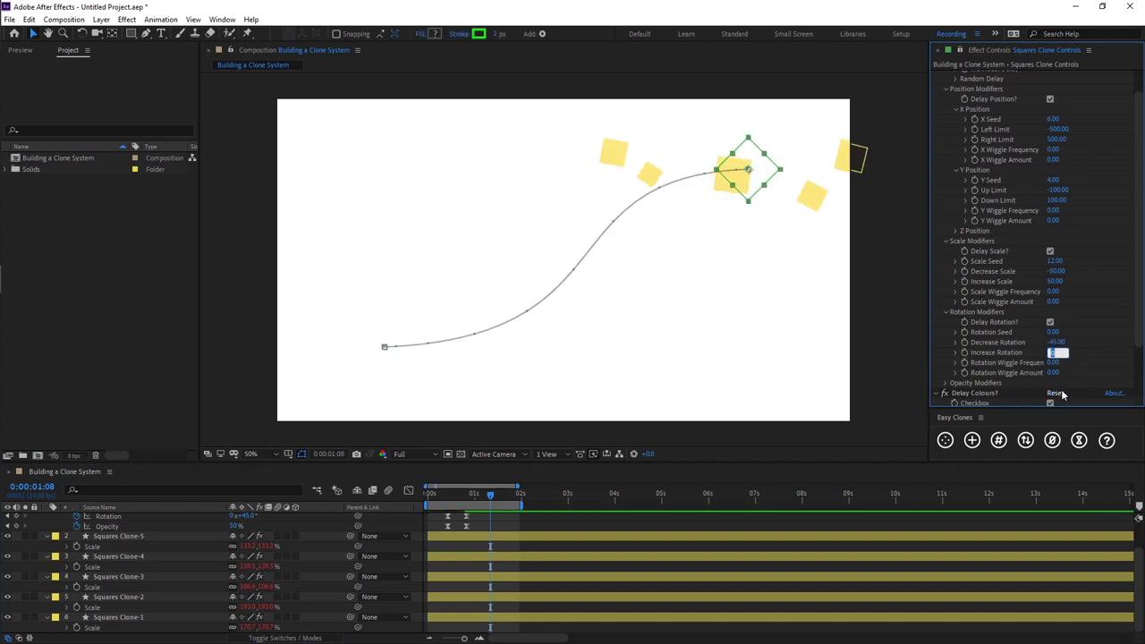
{"action": "type", "text": "5"}
{"action": "key", "text": "Return"}
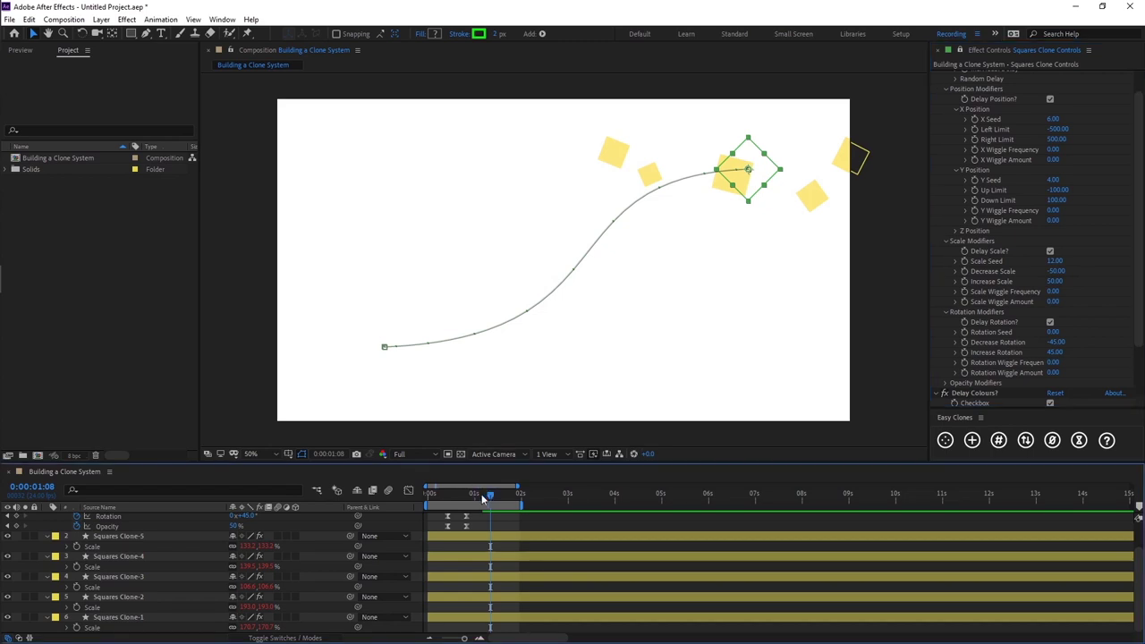
{"action": "mouse_move", "coordinate": [491, 494]}
{"action": "left_mouse_down"}
{"action": "mouse_move", "coordinate": [431, 497]}
{"action": "mouse_move", "coordinate": [504, 476]}
{"action": "left_mouse_up"}
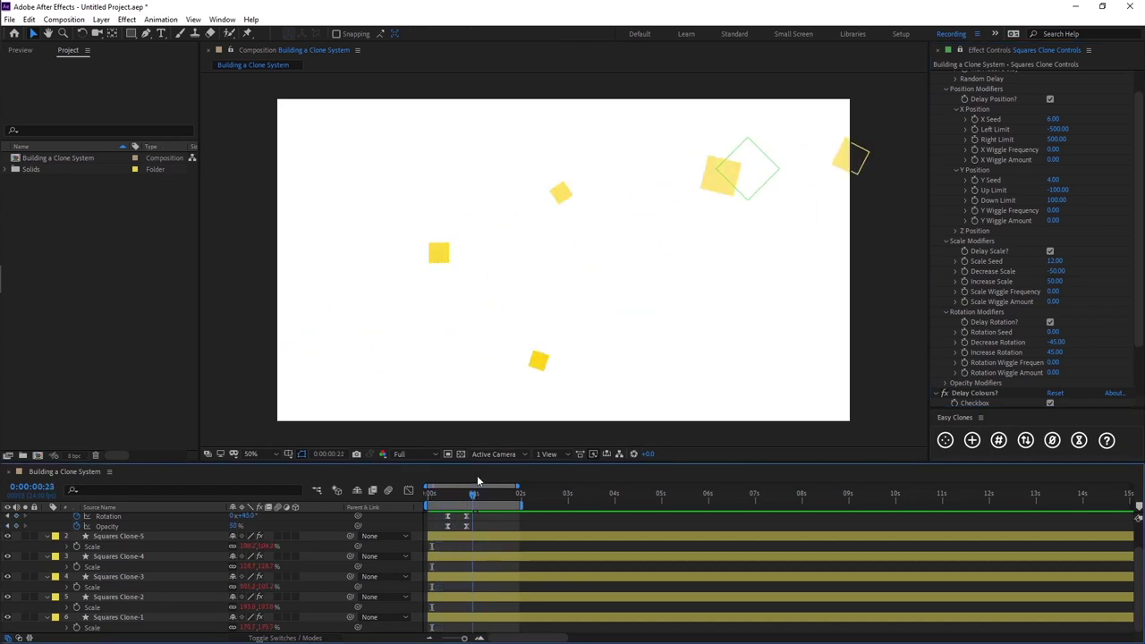
{"action": "scroll", "coordinate": [474, 528], "scroll_direction": "up", "scroll_amount": 2}
Set Decrease Opacity to -40 in the Easy Clones Opacity Modifiers.
{"action": "left_click", "coordinate": [473, 518]}
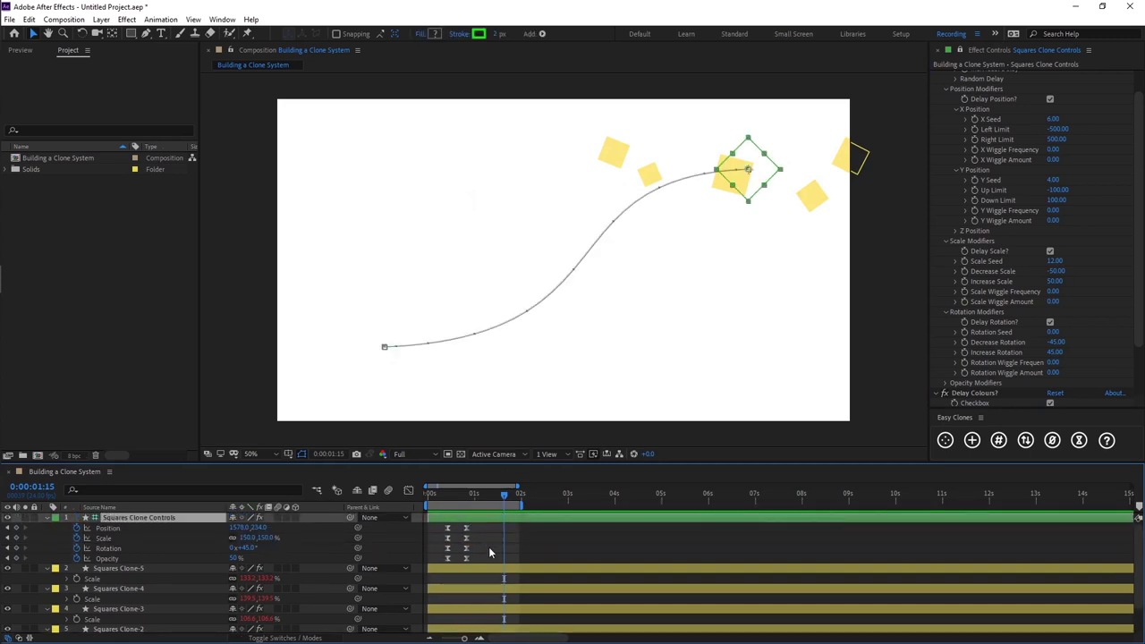
{"action": "scroll", "coordinate": [1021, 336], "scroll_direction": "down", "scroll_amount": 3}
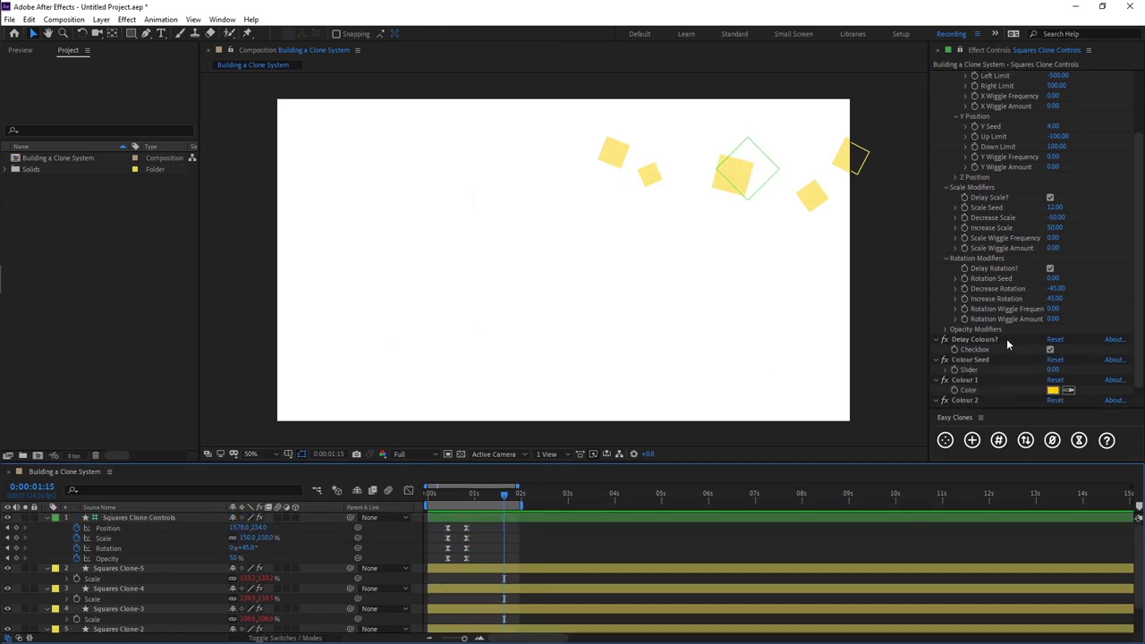
{"action": "left_click", "coordinate": [945, 329]}
{"action": "left_click", "coordinate": [1052, 359]}
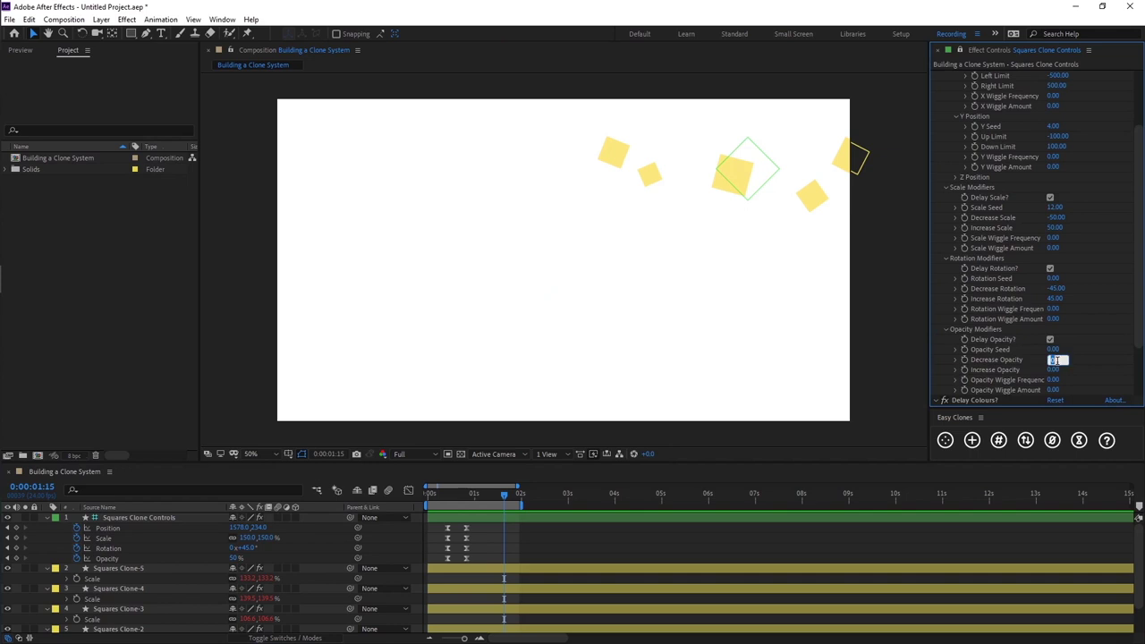
{"action": "type", "text": "-4"}
{"action": "type", "text": "0"}
{"action": "key", "text": "Return"}
{"action": "left_click", "coordinate": [532, 518]}
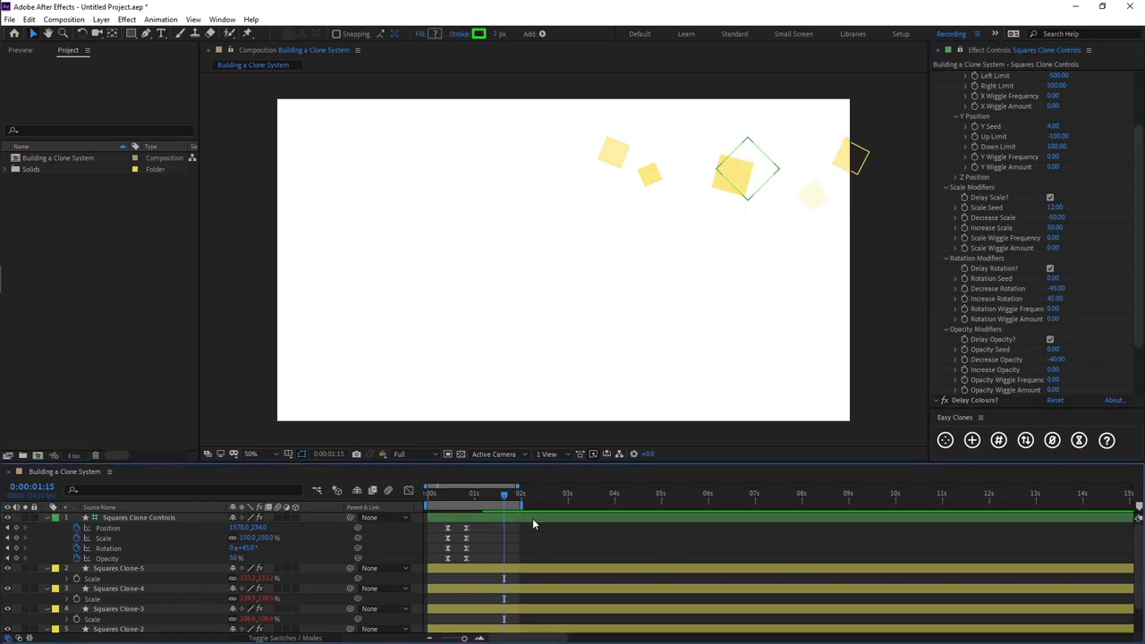
Show the Opacity value of every Squares clone layer at the animation's start.
{"action": "key", "text": "Home"}
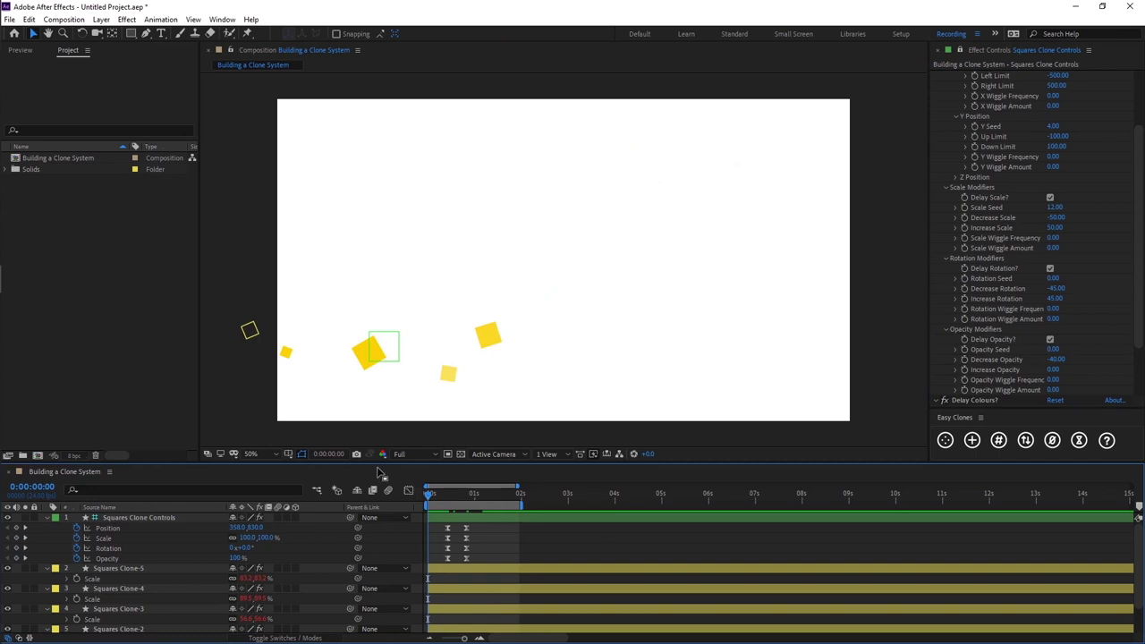
{"action": "left_click", "coordinate": [157, 569]}
{"action": "scroll", "coordinate": [157, 570], "scroll_direction": "down", "scroll_amount": 2}
{"action": "left_click", "coordinate": [140, 618], "text": "shift"}
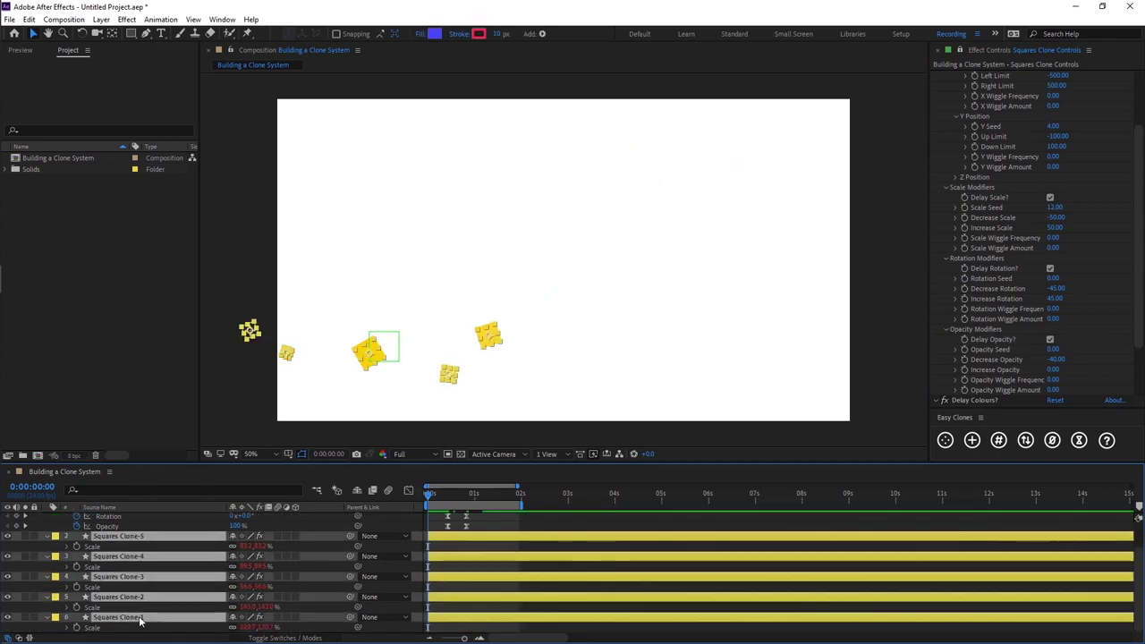
{"action": "key", "text": "t"}
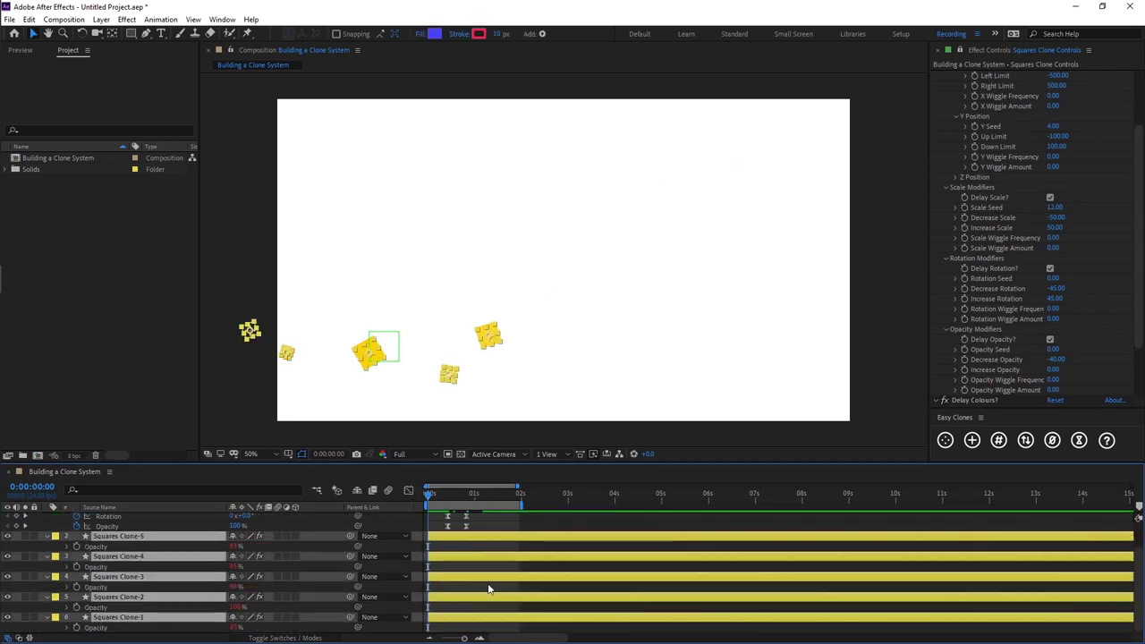
{"action": "key", "text": "F2"}
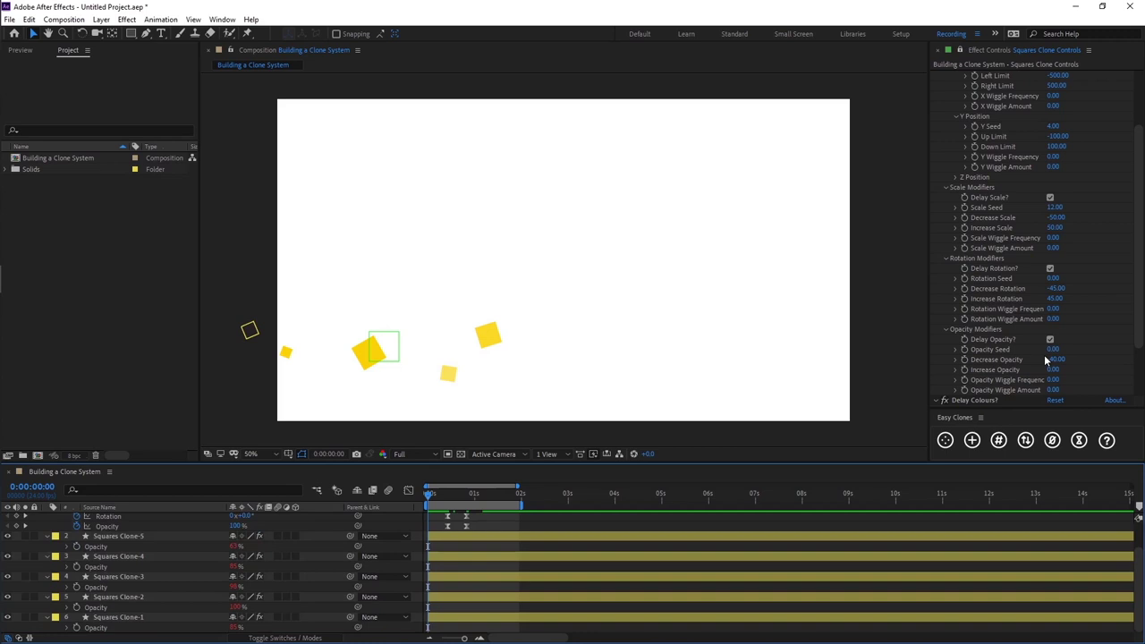
Set X Wiggle Frequency to 1 and X Wiggle Amount to 50.
{"action": "scroll", "coordinate": [998, 212], "scroll_direction": "up", "scroll_amount": 3}
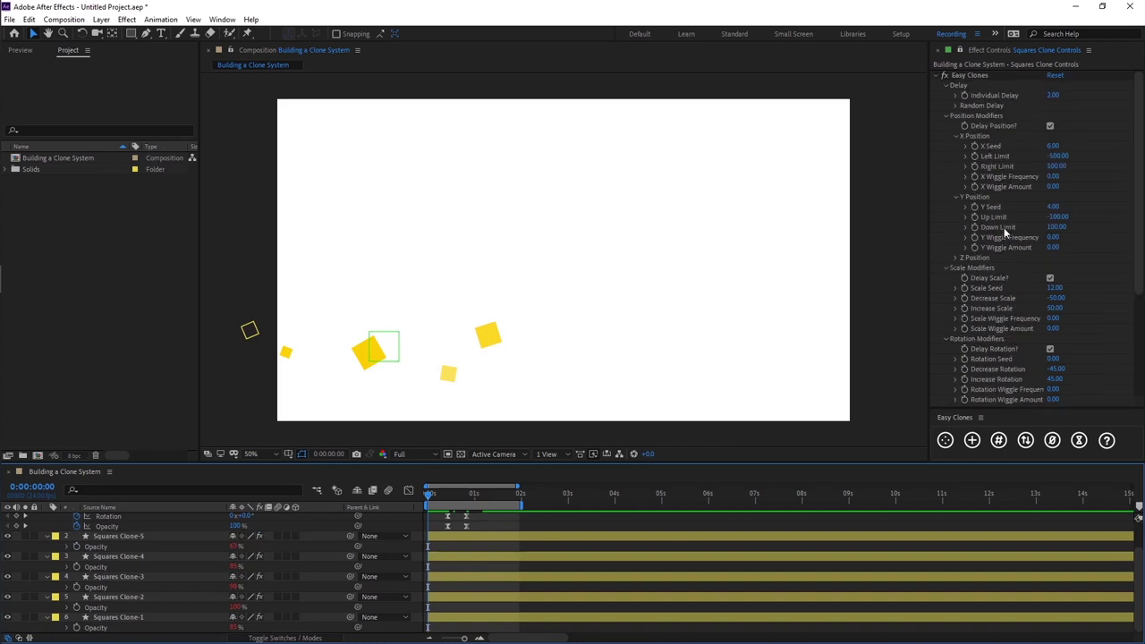
{"action": "key", "text": "Tab"}
{"action": "key", "text": "Tab"}
{"action": "key", "text": "Tab"}
{"action": "key", "text": "Return"}
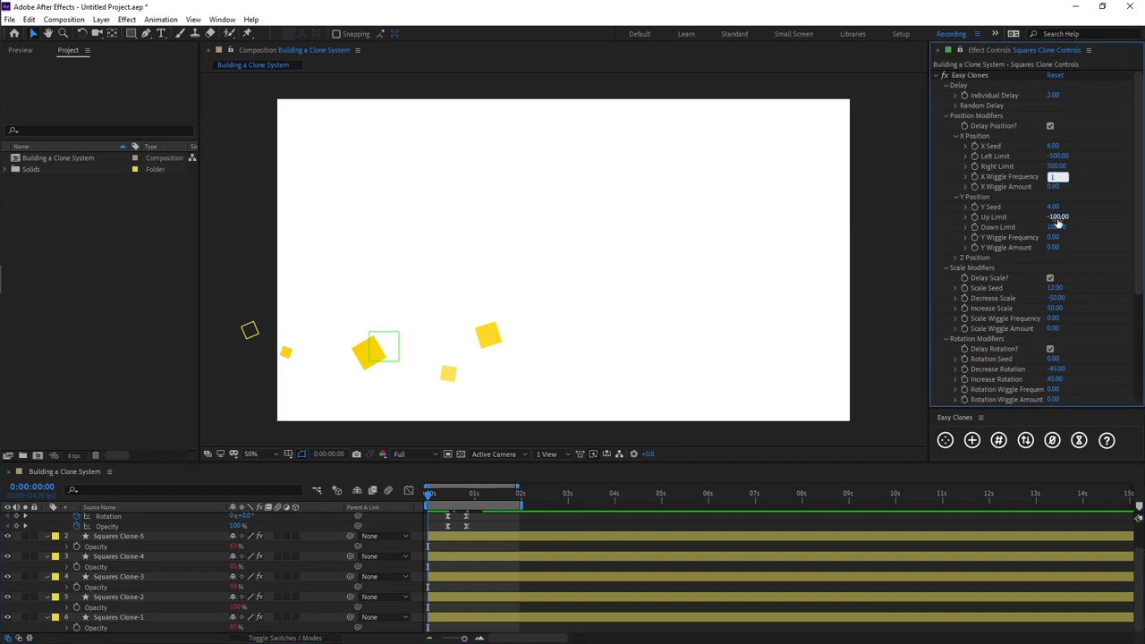
{"action": "left_click", "coordinate": [1054, 177]}
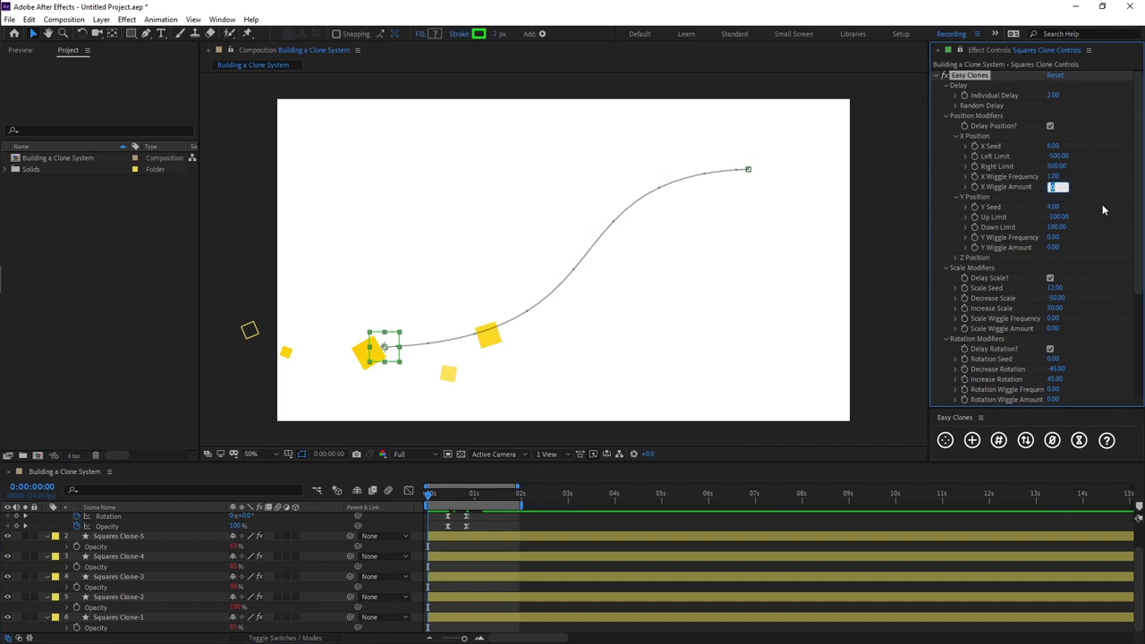
{"action": "type", "text": "5"}
{"action": "key", "text": "Return"}
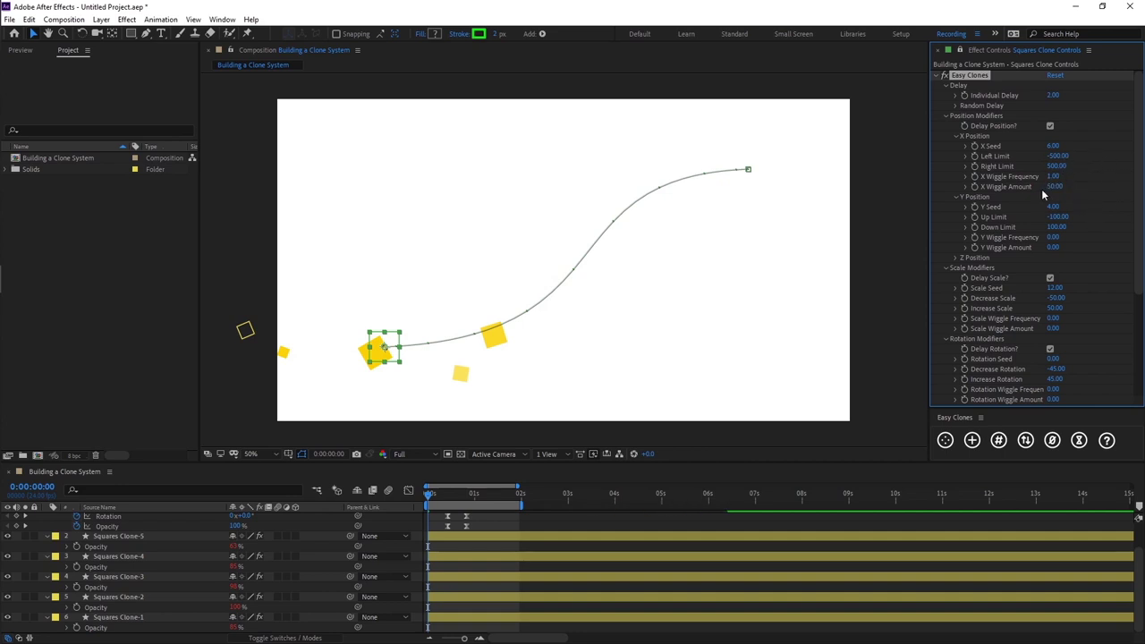
Shift the control layer's keyframes half a second later and preview the horizontal wiggle.
{"action": "left_click", "coordinate": [438, 535]}
{"action": "scroll", "coordinate": [439, 540], "scroll_direction": "up", "scroll_amount": 1}
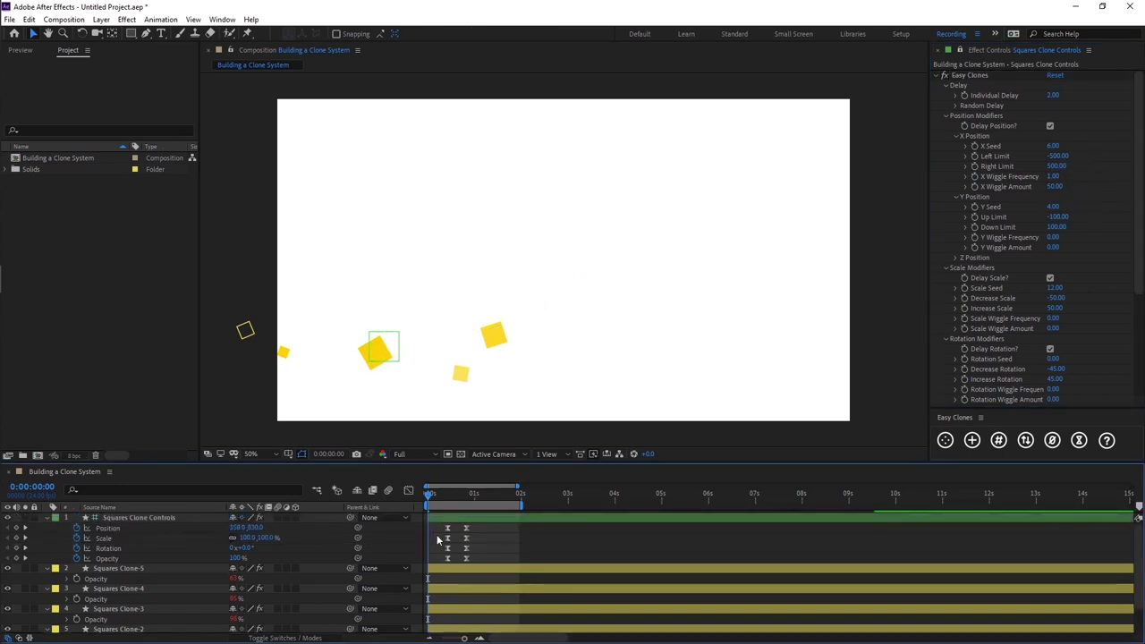
{"action": "left_click_drag", "start_coordinate": [438, 540], "coordinate": [472, 575]}
{"action": "left_click", "coordinate": [475, 498]}
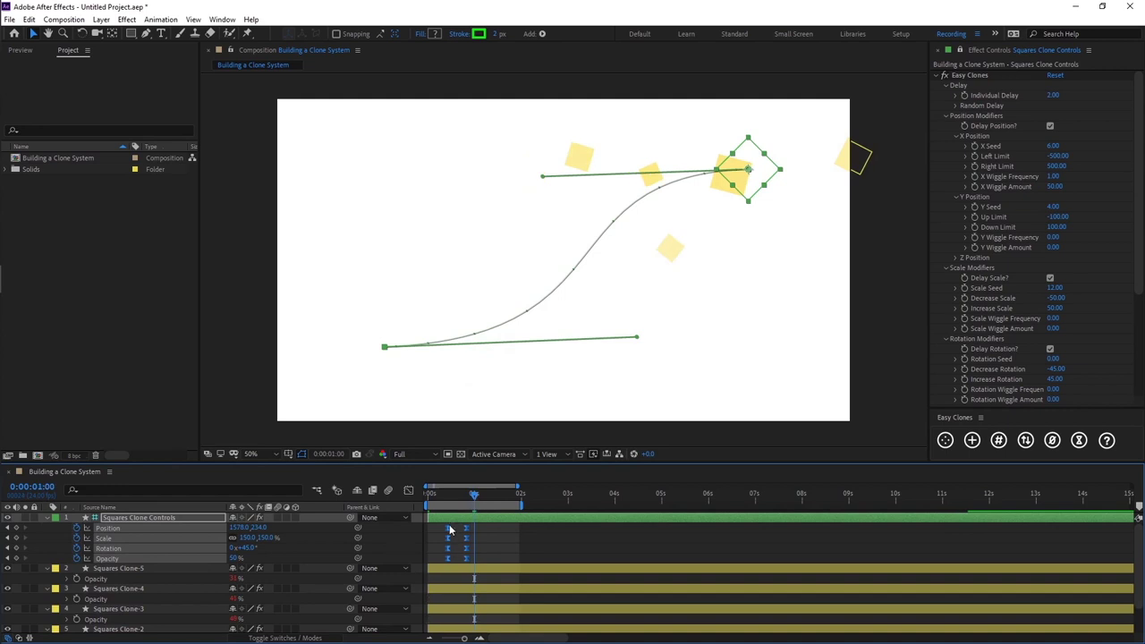
{"action": "left_click_drag", "start_coordinate": [449, 530], "coordinate": [475, 529]}
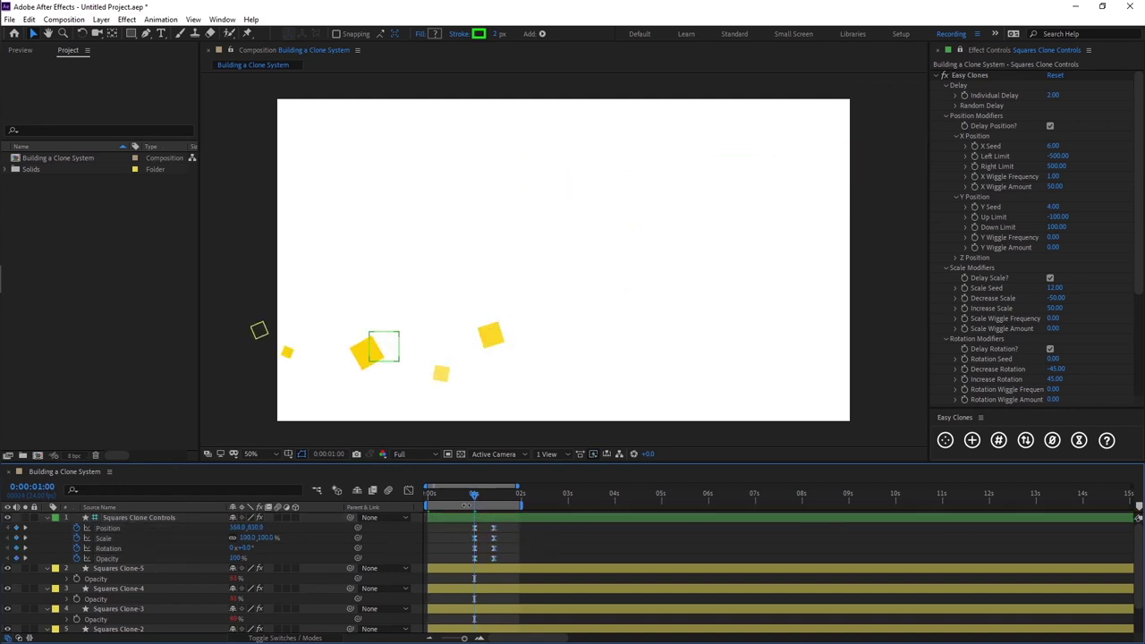
{"action": "left_click_drag", "start_coordinate": [466, 495], "coordinate": [438, 501]}
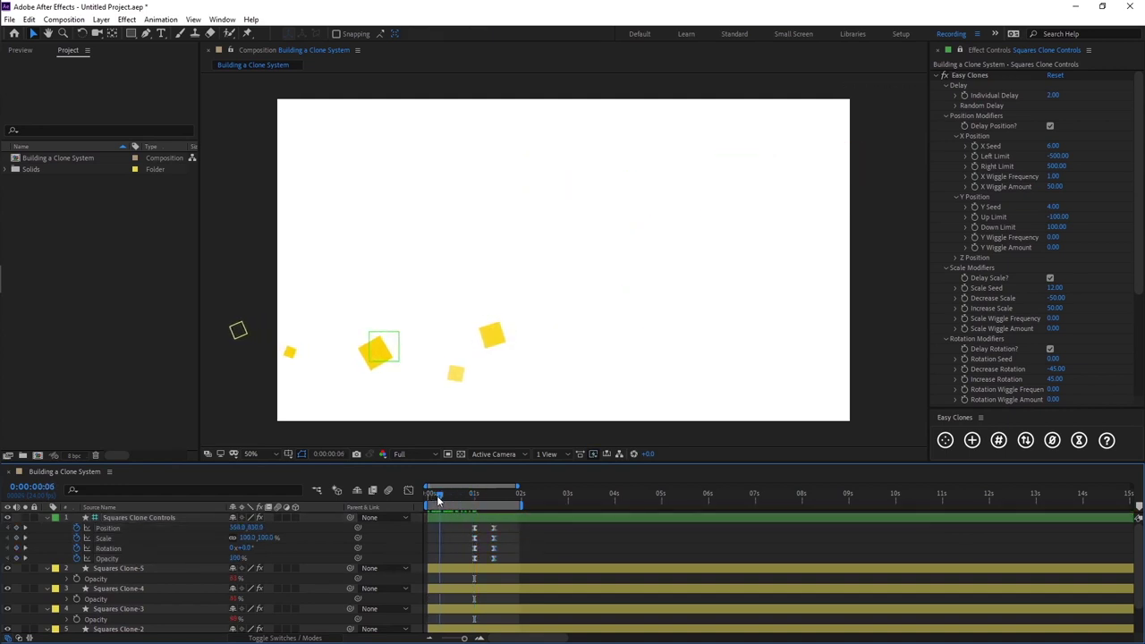
{"action": "key", "text": "space"}
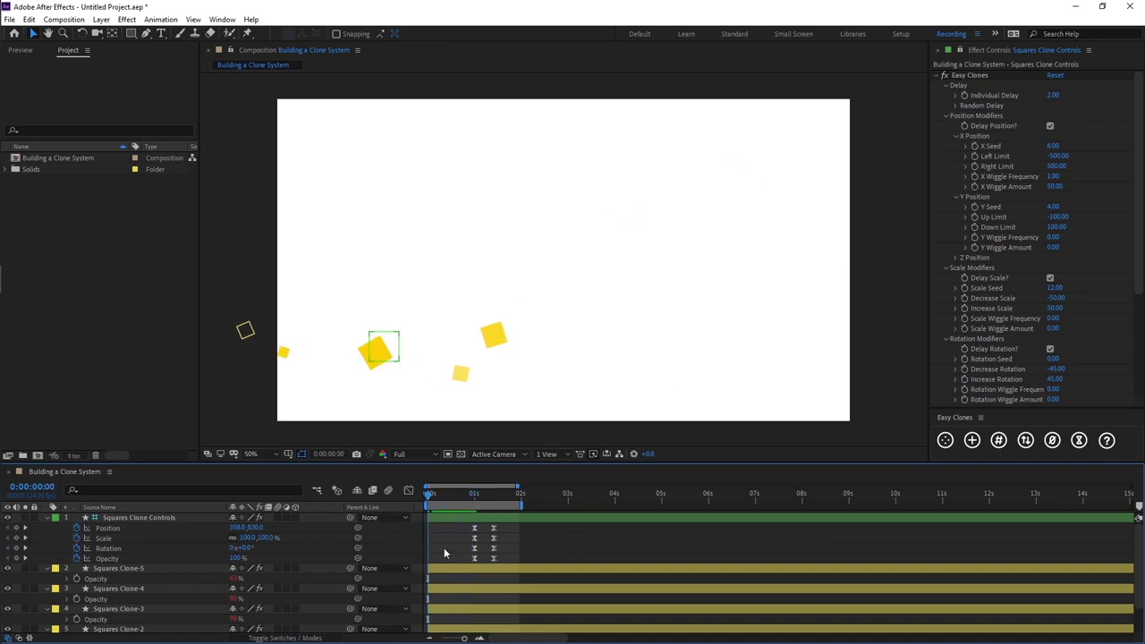
{"action": "left_click_drag", "start_coordinate": [436, 503], "coordinate": [467, 482]}
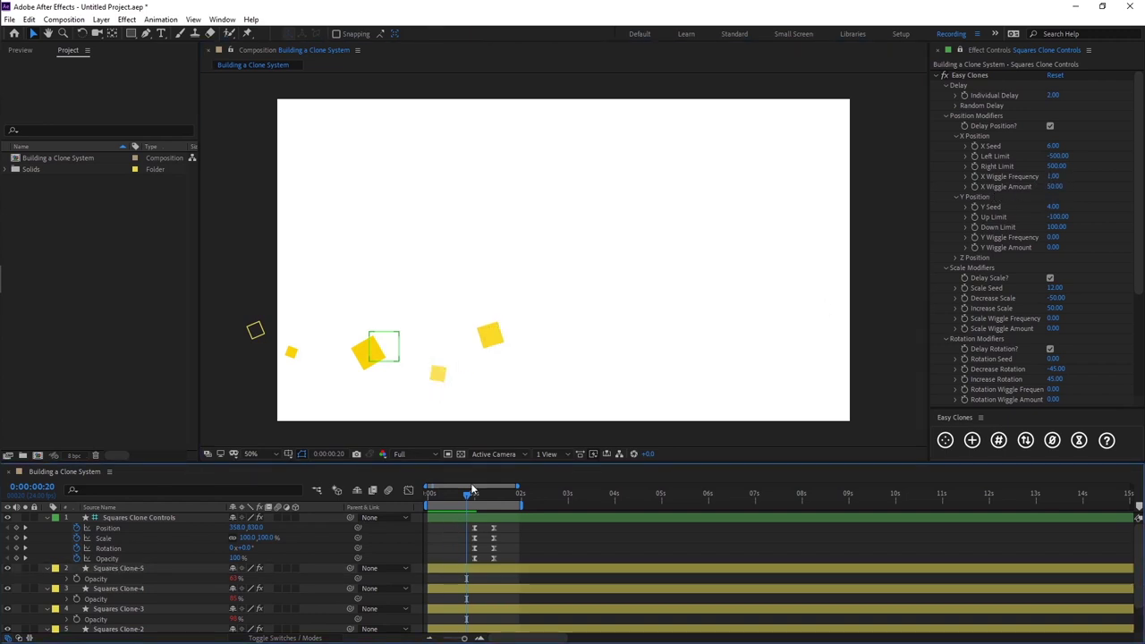
{"action": "mouse_move", "coordinate": [472, 490]}
{"action": "left_mouse_down"}
{"action": "mouse_move", "coordinate": [429, 492]}
{"action": "mouse_move", "coordinate": [666, 469]}
{"action": "mouse_move", "coordinate": [428, 520]}
{"action": "left_mouse_up"}
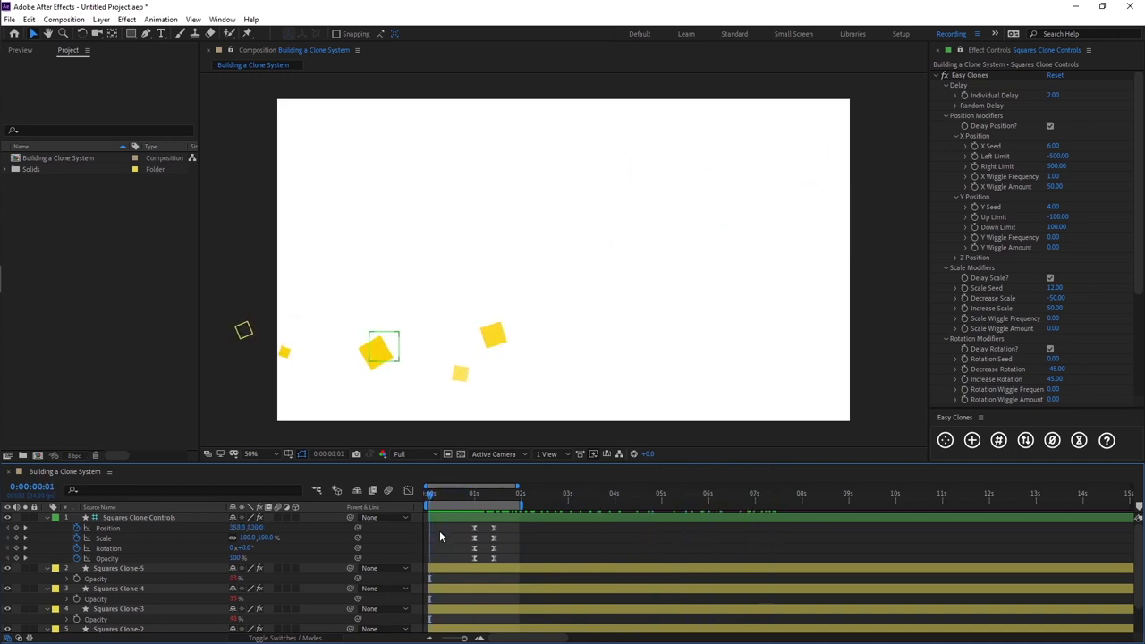
Set Y, Scale and Rotation Wiggle Frequency to 1 and Wiggle Amount to 50.
{"action": "left_click", "coordinate": [1054, 237]}
{"action": "type", "text": "1"}
{"action": "key", "text": "Tab"}
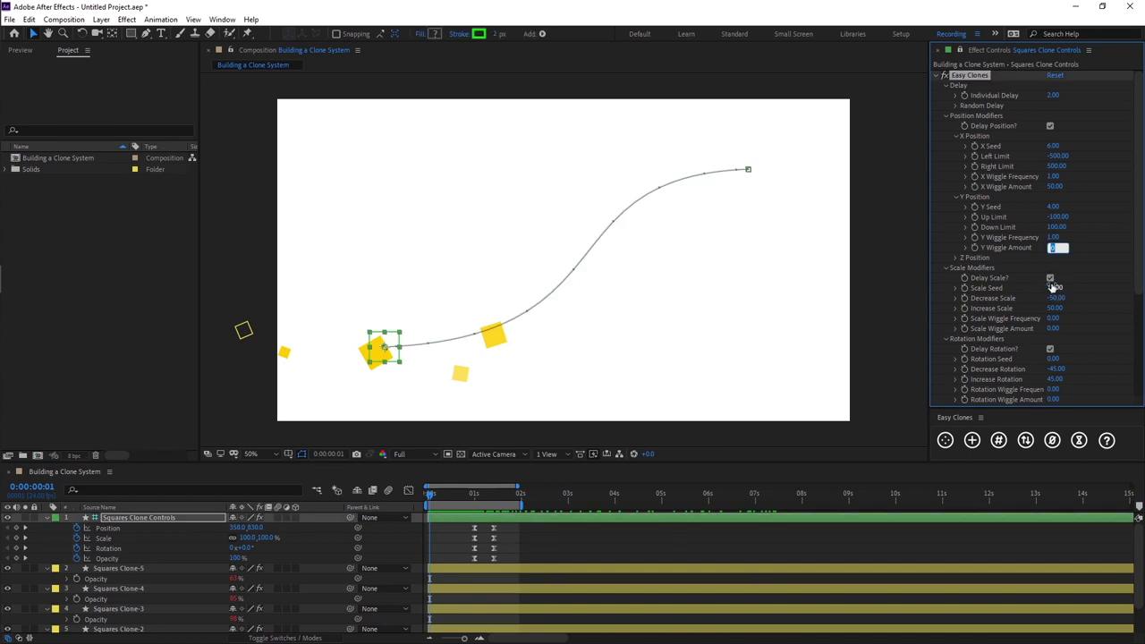
{"action": "type", "text": "50"}
{"action": "key", "text": "Return"}
{"action": "left_click", "coordinate": [1053, 319]}
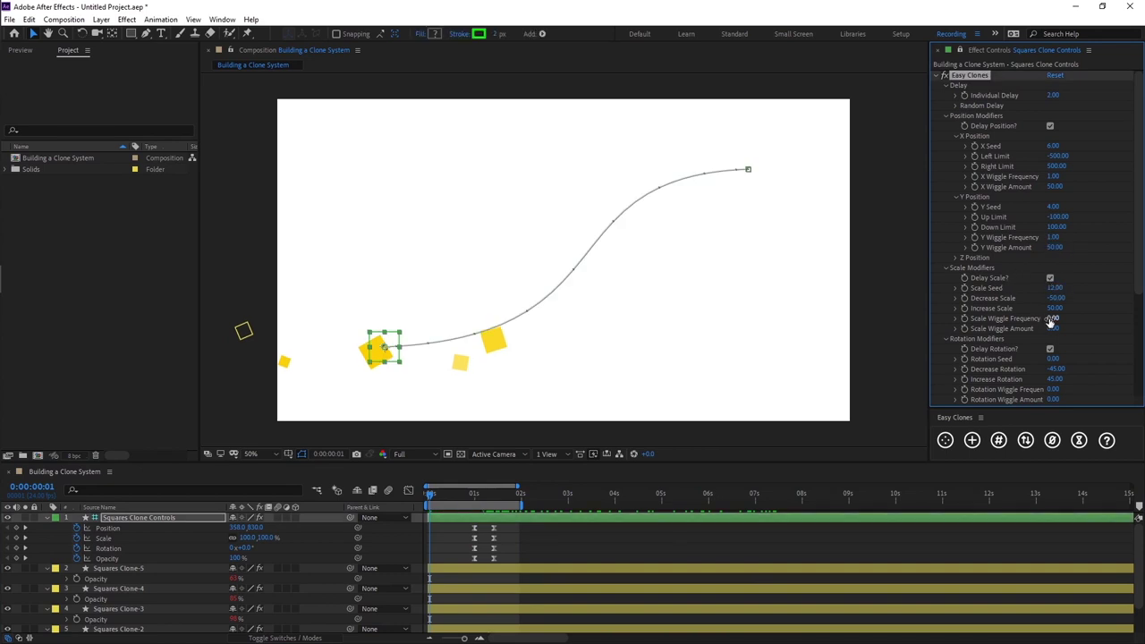
{"action": "type", "text": "1"}
{"action": "left_click", "coordinate": [1057, 329]}
{"action": "scroll", "coordinate": [1059, 365], "scroll_direction": "down", "scroll_amount": 2}
{"action": "left_click", "coordinate": [1053, 336]}
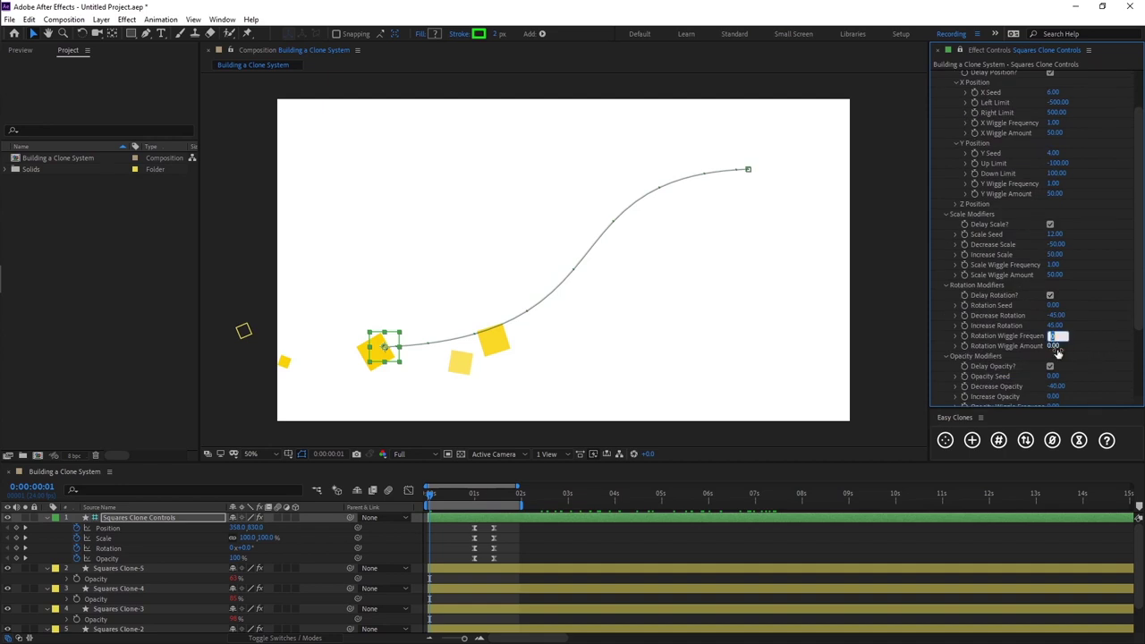
{"action": "type", "text": "1"}
{"action": "left_click", "coordinate": [1057, 346]}
{"action": "type", "text": "50"}
{"action": "key", "text": "Return"}
Extend the work area to 3 seconds and preview the wiggling clones.
{"action": "left_click", "coordinate": [550, 530]}
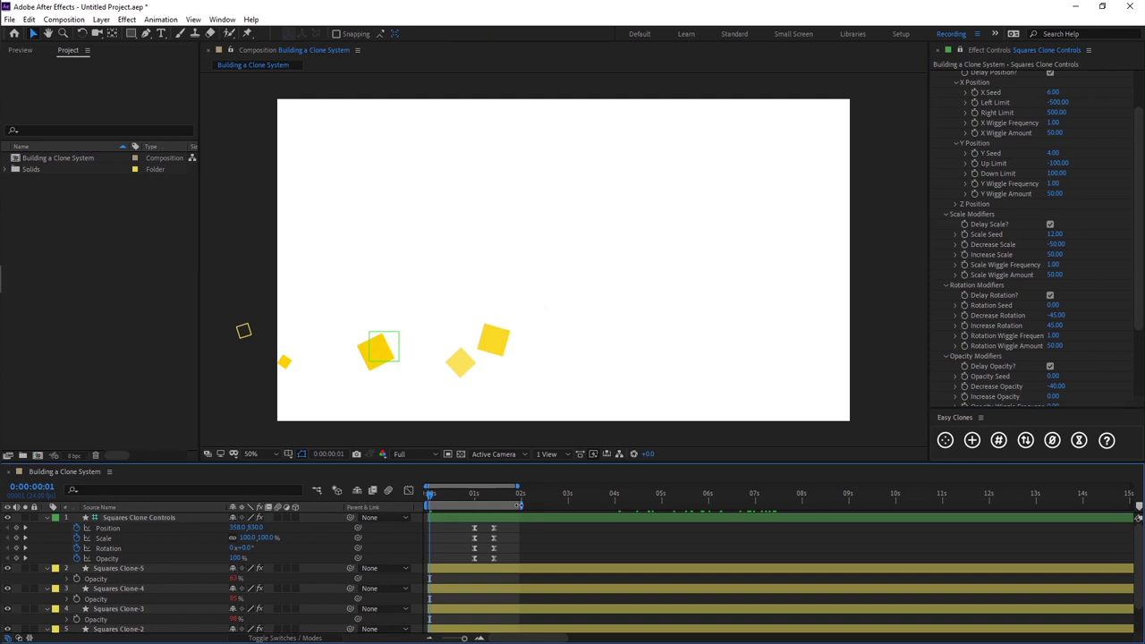
{"action": "left_click_drag", "start_coordinate": [527, 508], "coordinate": [567, 510]}
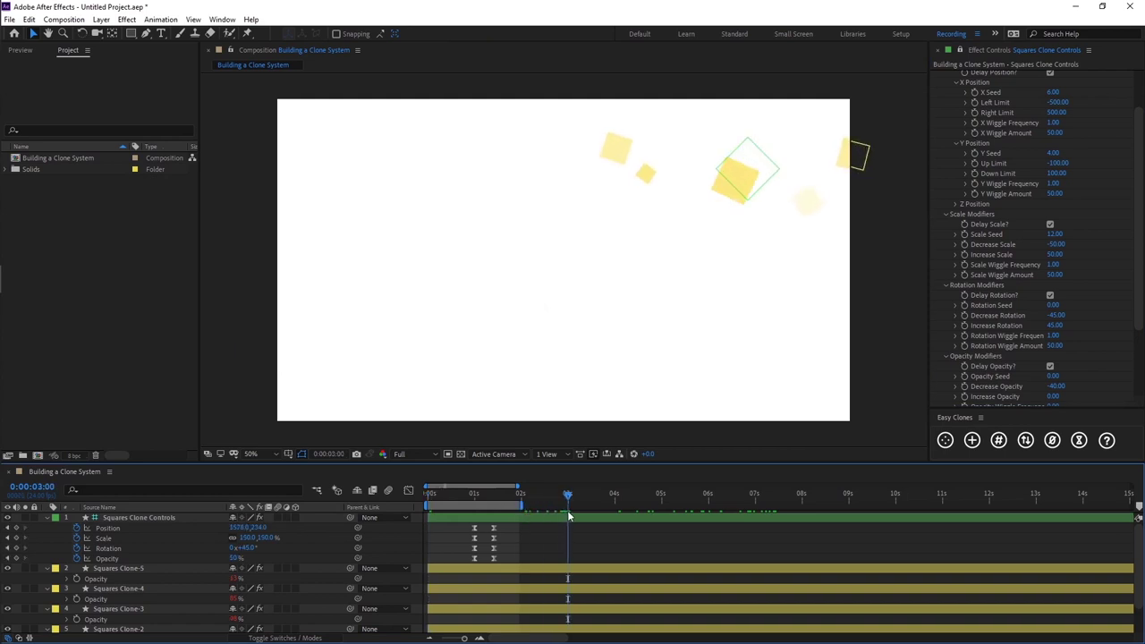
{"action": "key", "text": "space"}
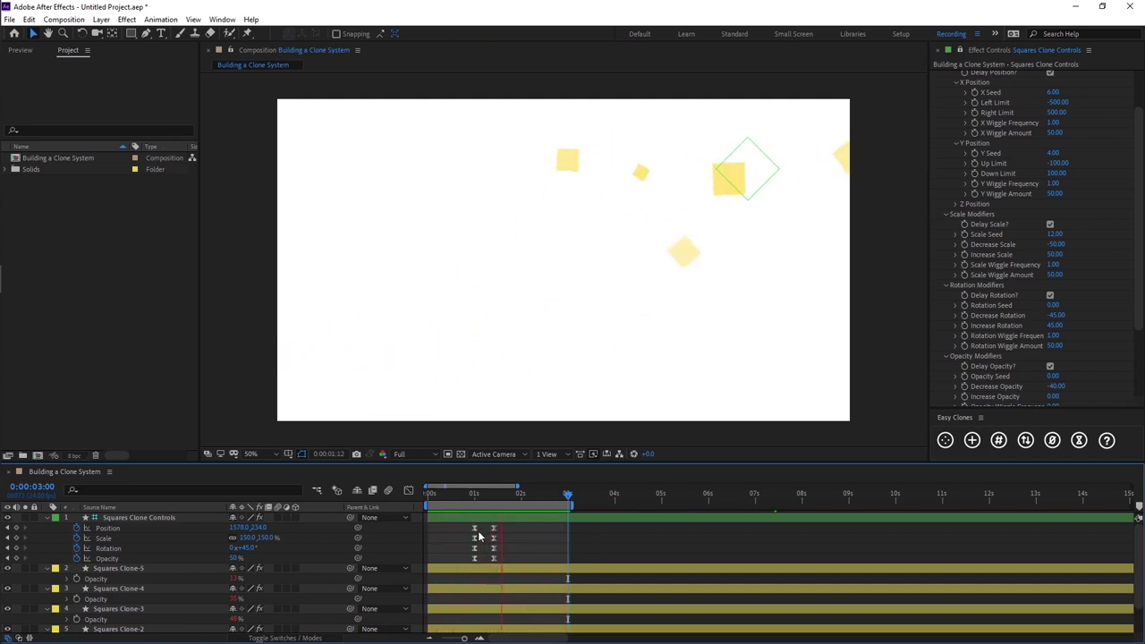
{"action": "left_click_drag", "start_coordinate": [456, 527], "coordinate": [514, 558]}
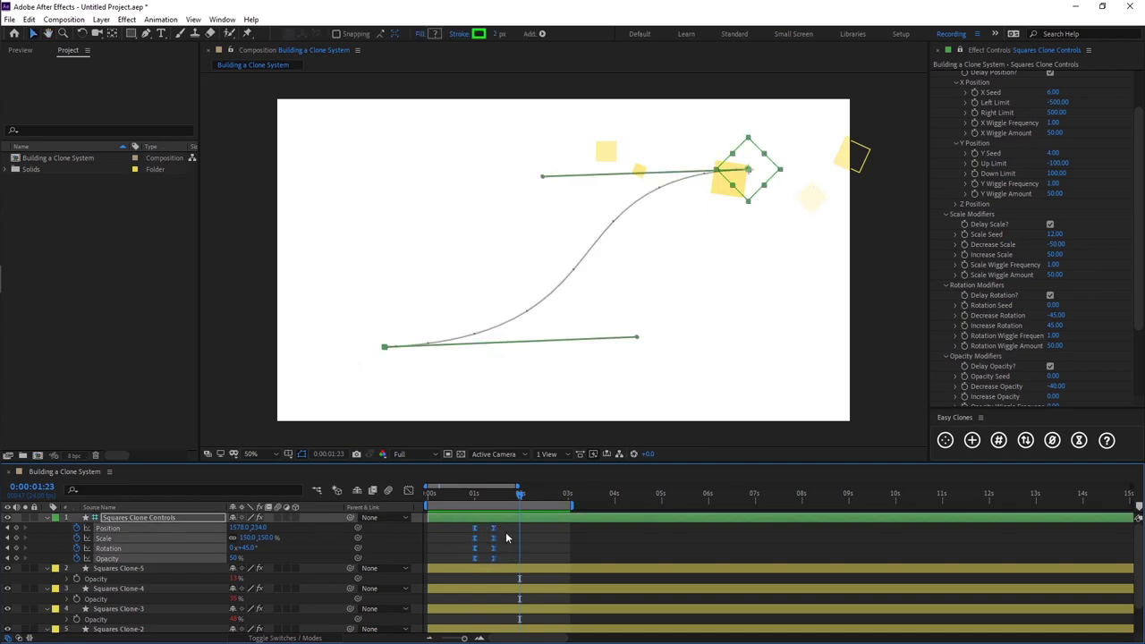
{"action": "left_click", "coordinate": [505, 537]}
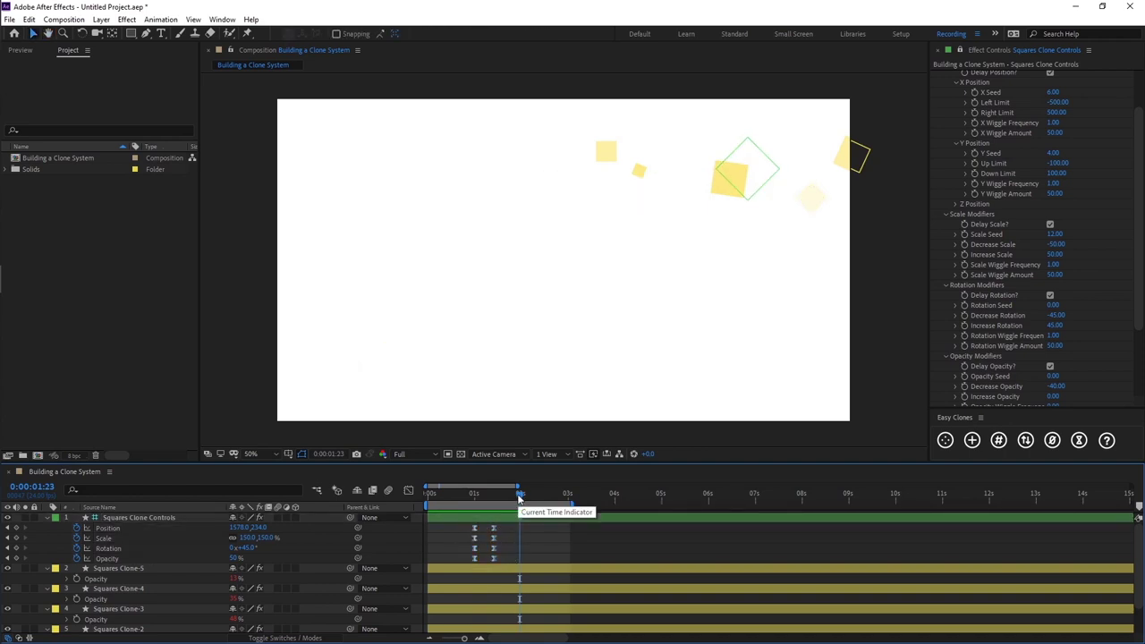
{"action": "left_click_drag", "start_coordinate": [517, 495], "coordinate": [439, 507]}
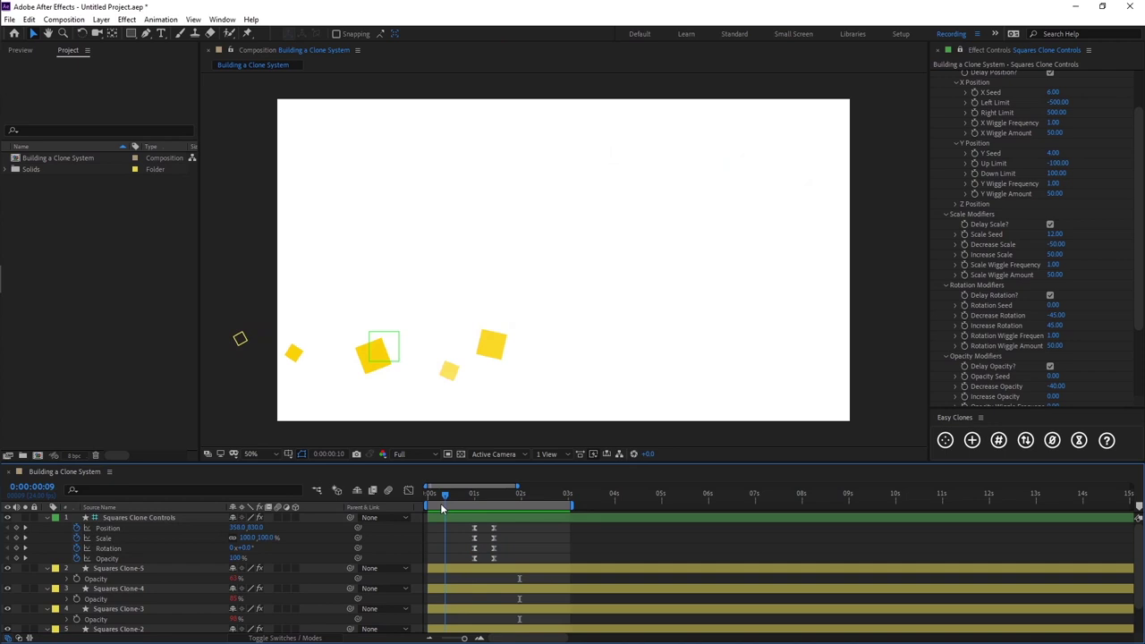
{"action": "left_click_drag", "start_coordinate": [438, 497], "coordinate": [525, 493]}
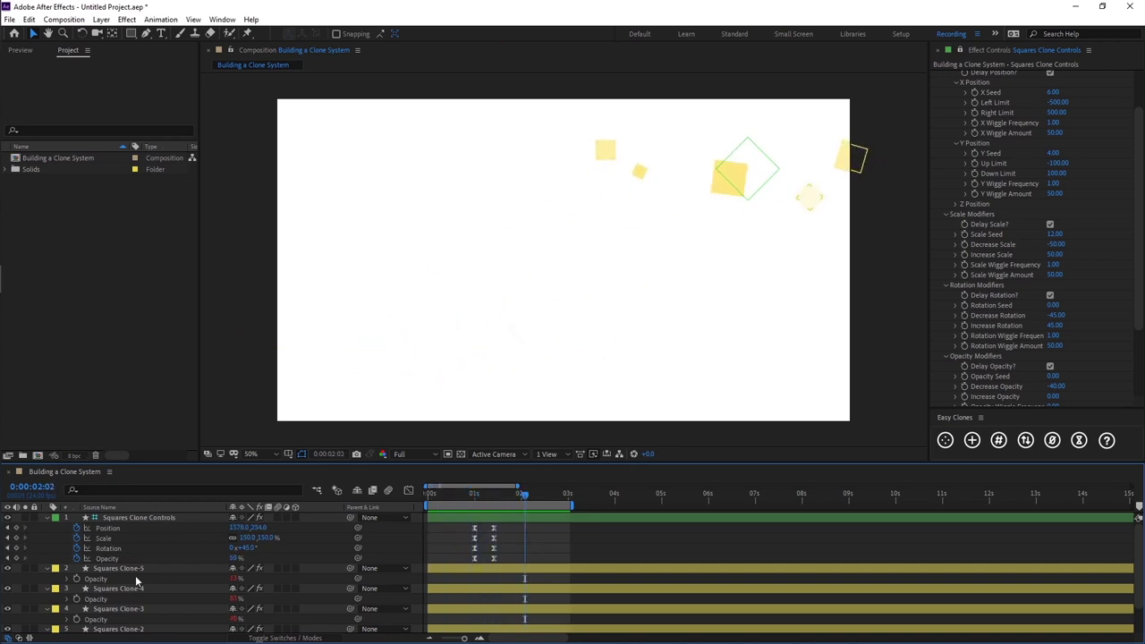
{"action": "left_click", "coordinate": [140, 569]}
Duplicate Squares Clone-5 into Squares Clone-6 and Clone-7, then scrub to review.
{"action": "left_click", "coordinate": [530, 550]}
{"action": "left_click_drag", "start_coordinate": [522, 524], "coordinate": [457, 560]}
{"action": "left_click", "coordinate": [452, 542]}
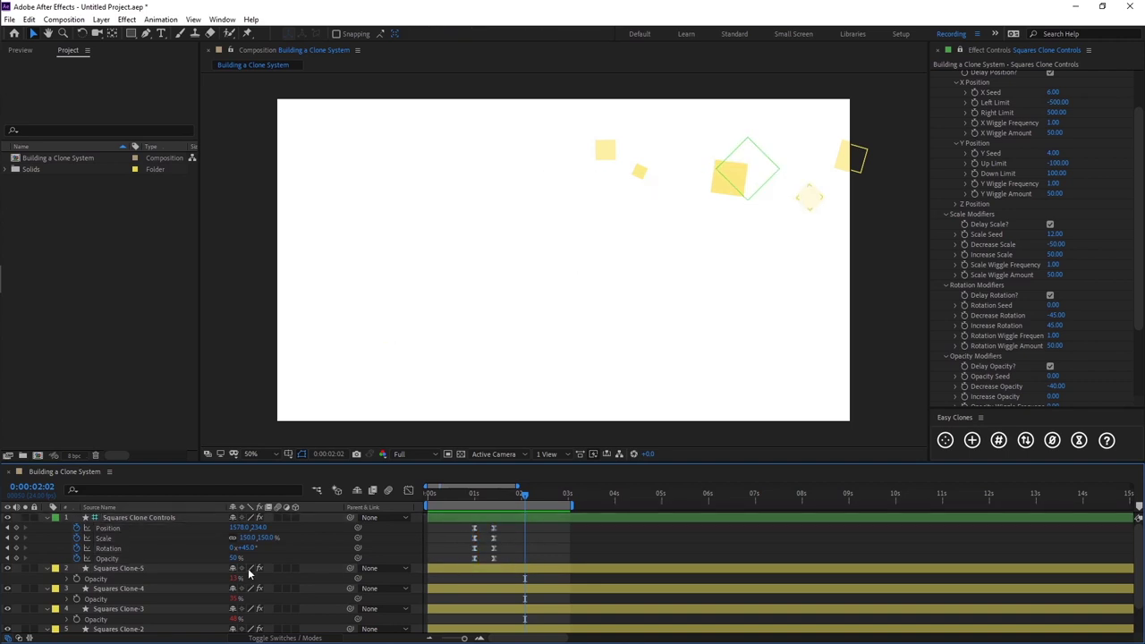
{"action": "left_click", "coordinate": [150, 568]}
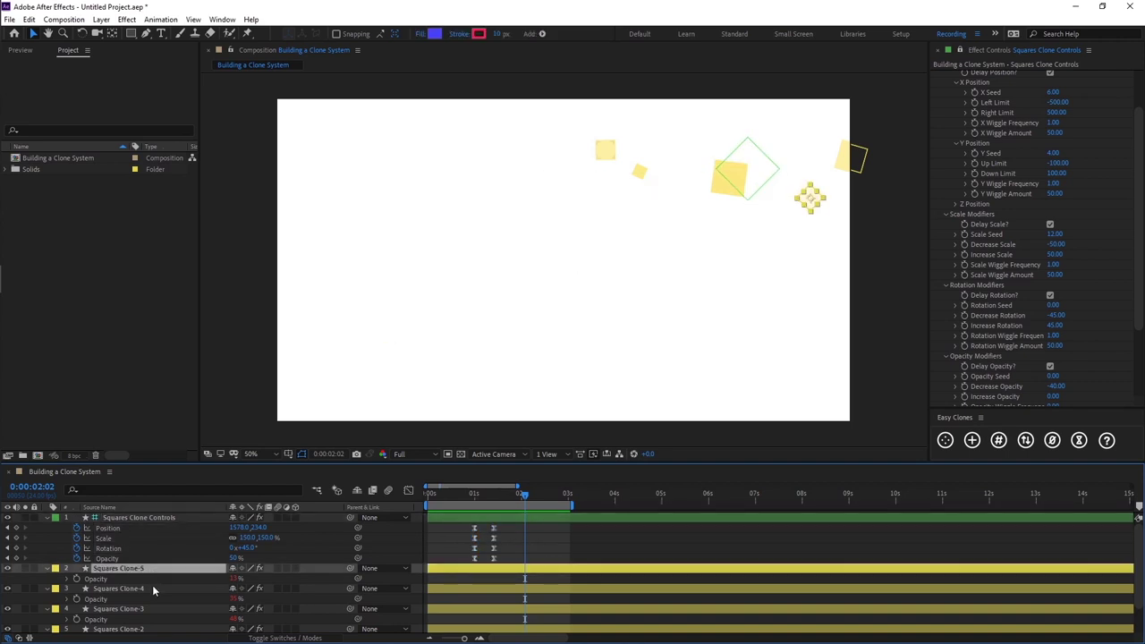
{"action": "key", "text": "ctrl+d"}
{"action": "key", "text": "ctrl+d"}
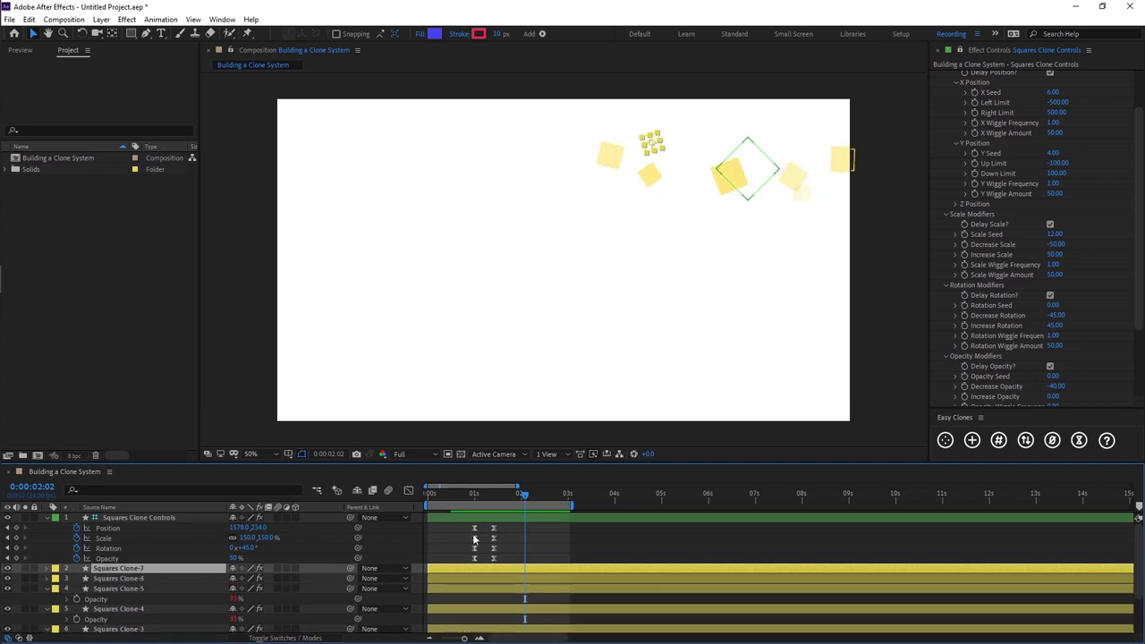
{"action": "left_click", "coordinate": [462, 535]}
{"action": "mouse_move", "coordinate": [433, 495]}
{"action": "left_mouse_down"}
{"action": "mouse_move", "coordinate": [438, 506]}
{"action": "mouse_move", "coordinate": [529, 493]}
{"action": "left_mouse_up"}
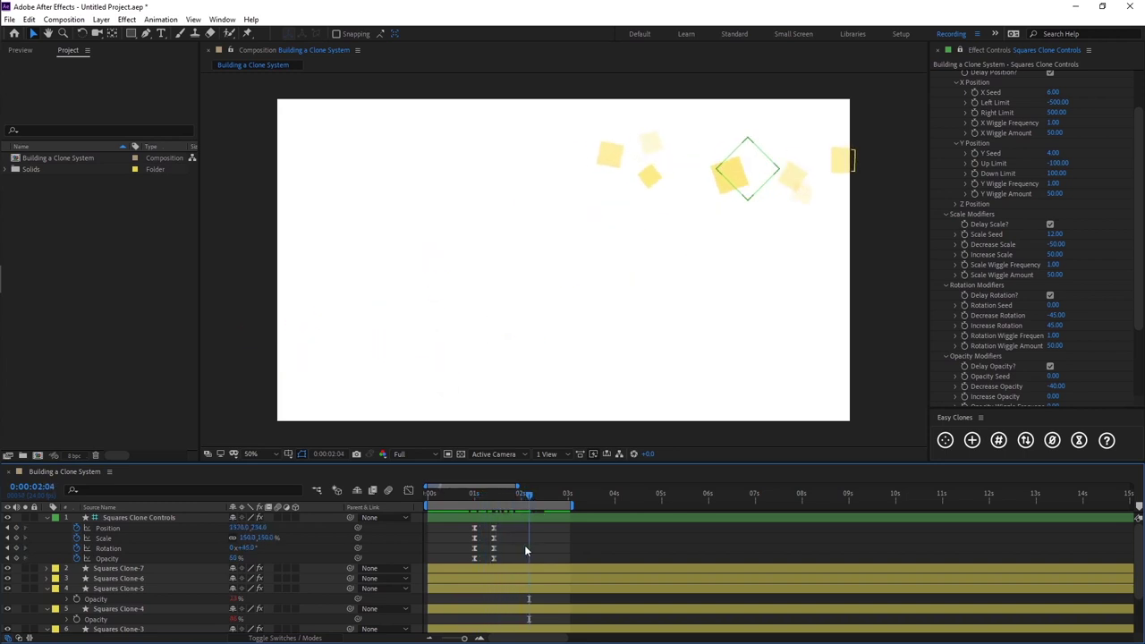
{"action": "left_click", "coordinate": [163, 517]}
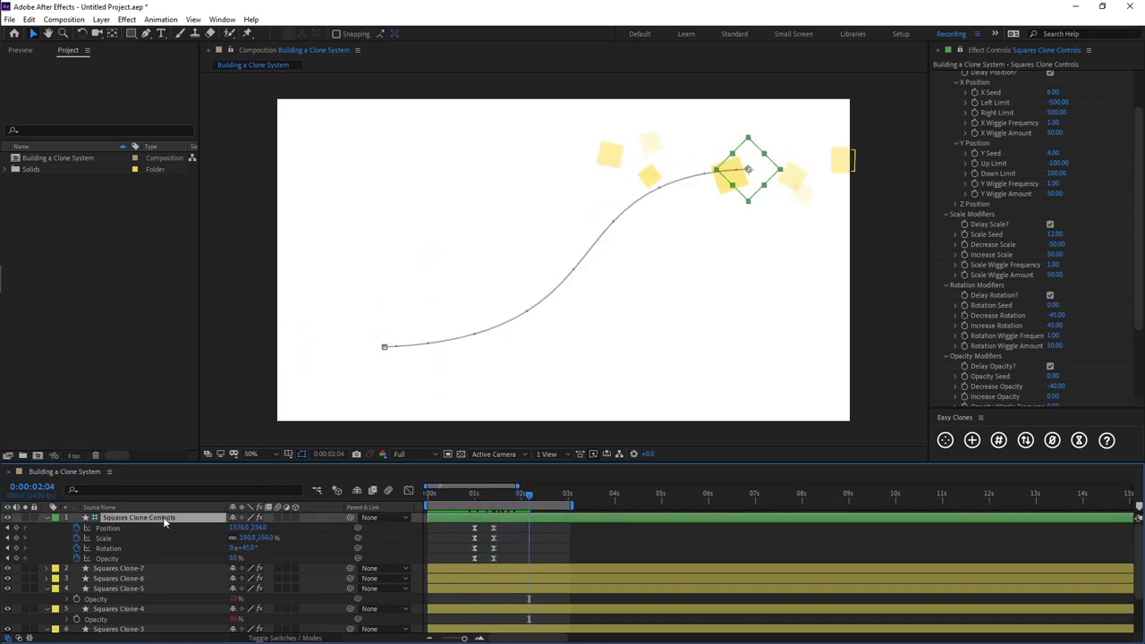
{"action": "scroll", "coordinate": [1043, 193], "scroll_direction": "up", "scroll_amount": 3}
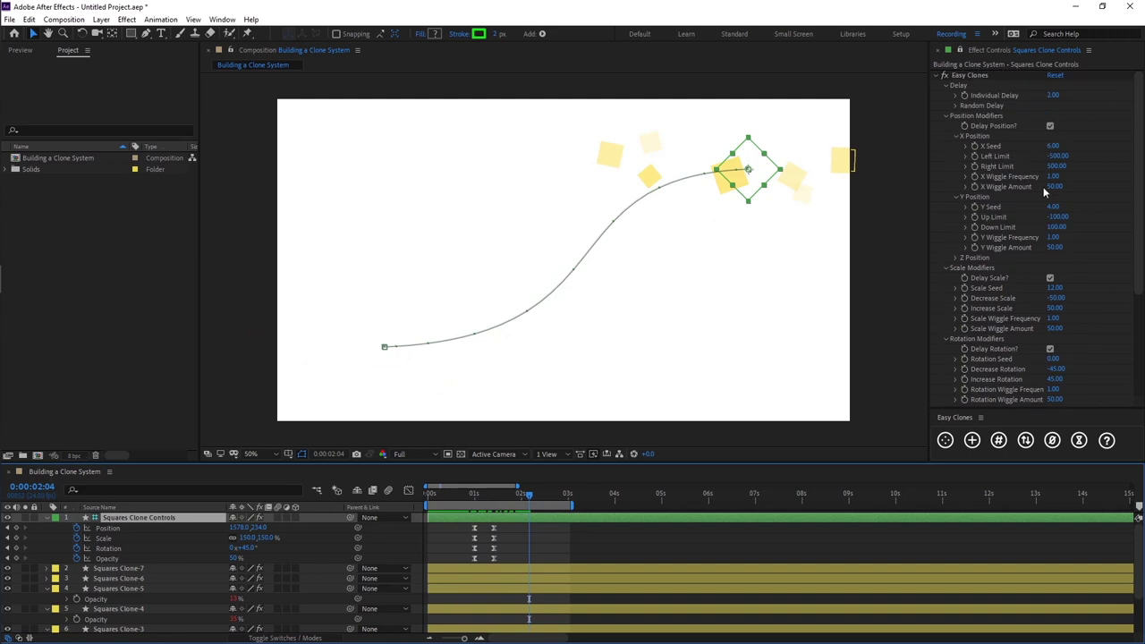
{"action": "left_click", "coordinate": [944, 85]}
Set the clone system's Colour 2 to blue (1200FF).
{"action": "left_click", "coordinate": [946, 106]}
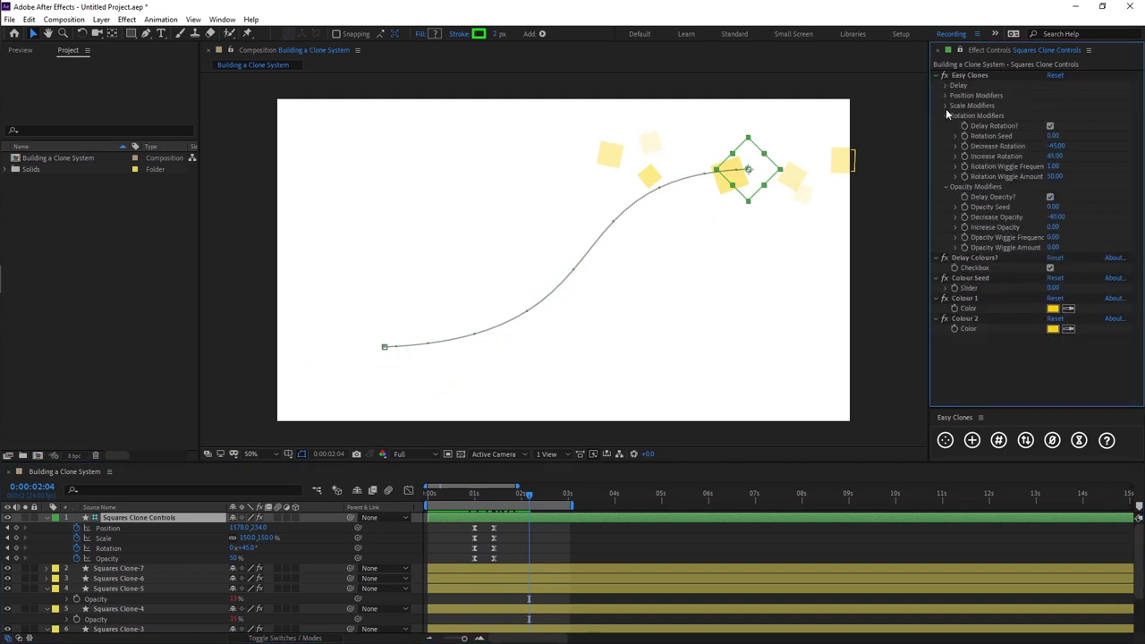
{"action": "left_click", "coordinate": [945, 126]}
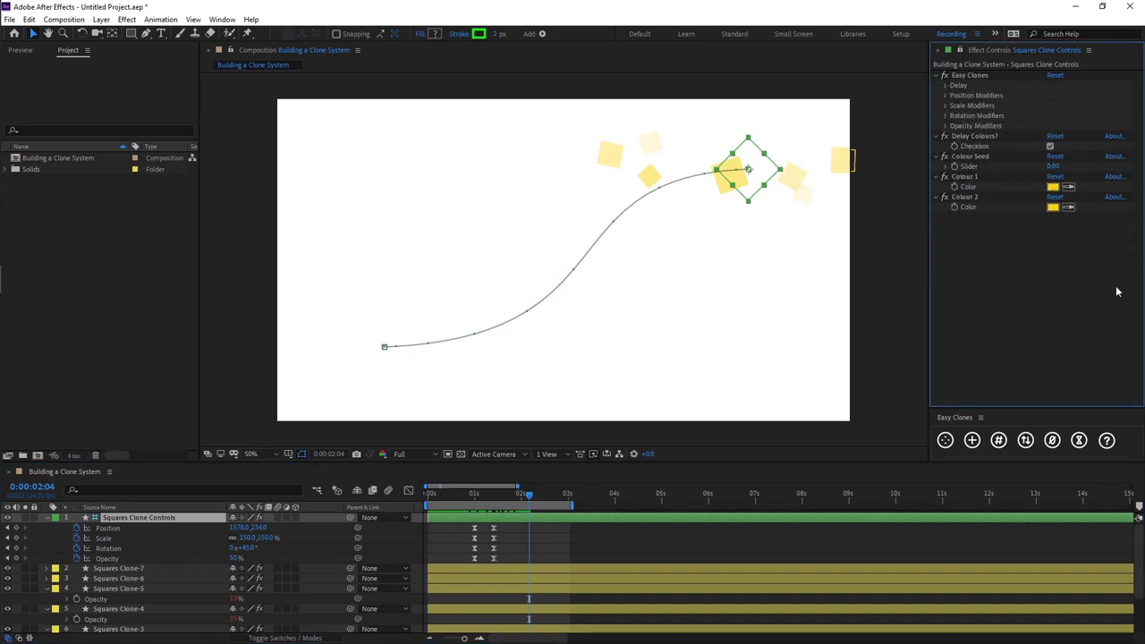
{"action": "left_click", "coordinate": [1053, 207]}
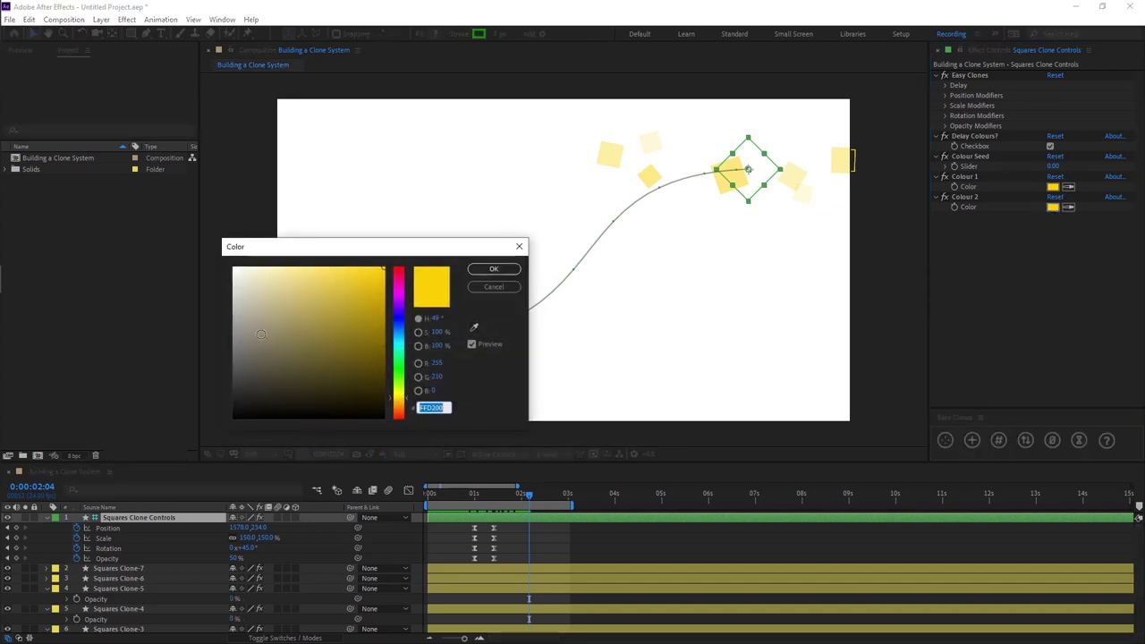
{"action": "left_click", "coordinate": [400, 321]}
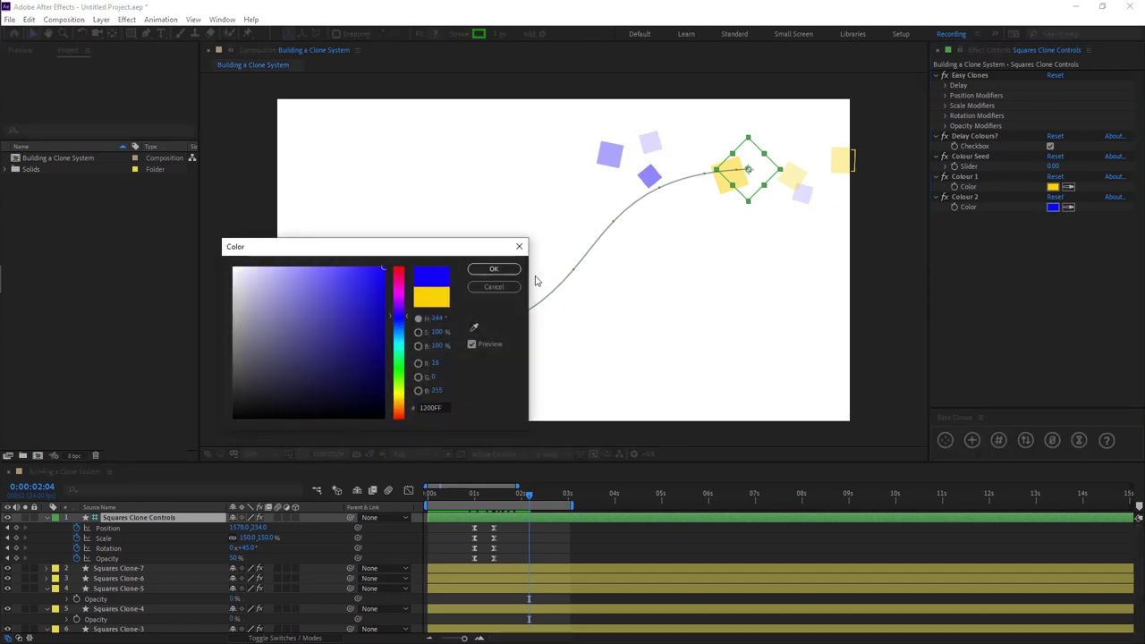
{"action": "left_click", "coordinate": [493, 268]}
{"action": "mouse_move", "coordinate": [522, 493]}
{"action": "left_mouse_down"}
{"action": "mouse_move", "coordinate": [449, 491]}
{"action": "mouse_move", "coordinate": [525, 495]}
{"action": "mouse_move", "coordinate": [498, 494]}
{"action": "mouse_move", "coordinate": [519, 509]}
{"action": "left_mouse_up"}
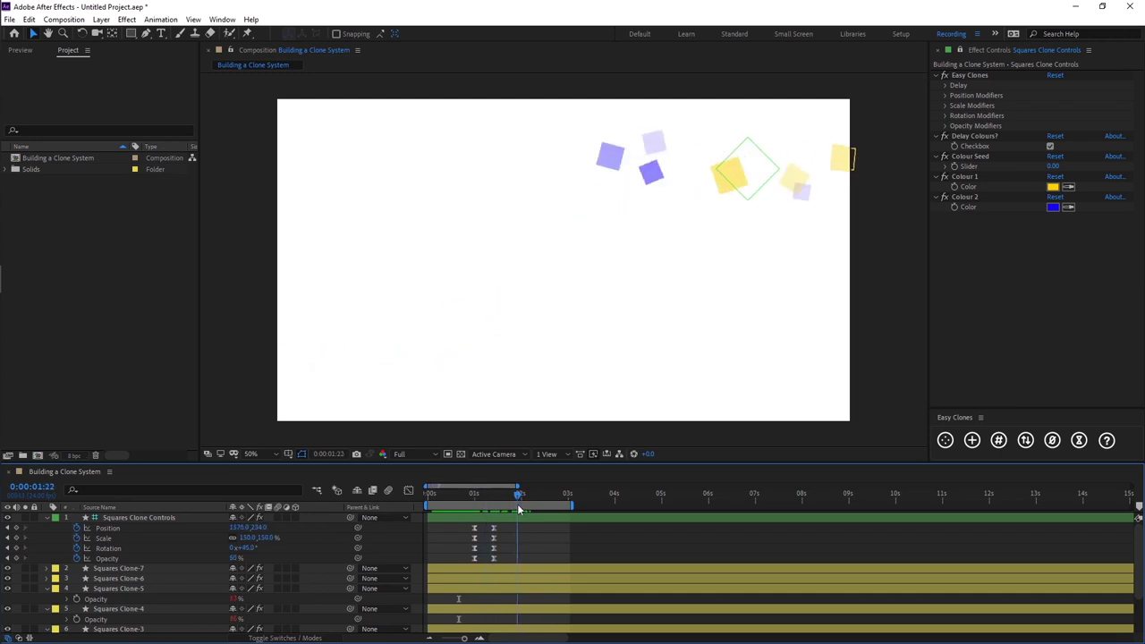
Raise the Colour Seed to 2 to reshuffle the yellow and blue squares.
{"action": "left_click", "coordinate": [1053, 167]}
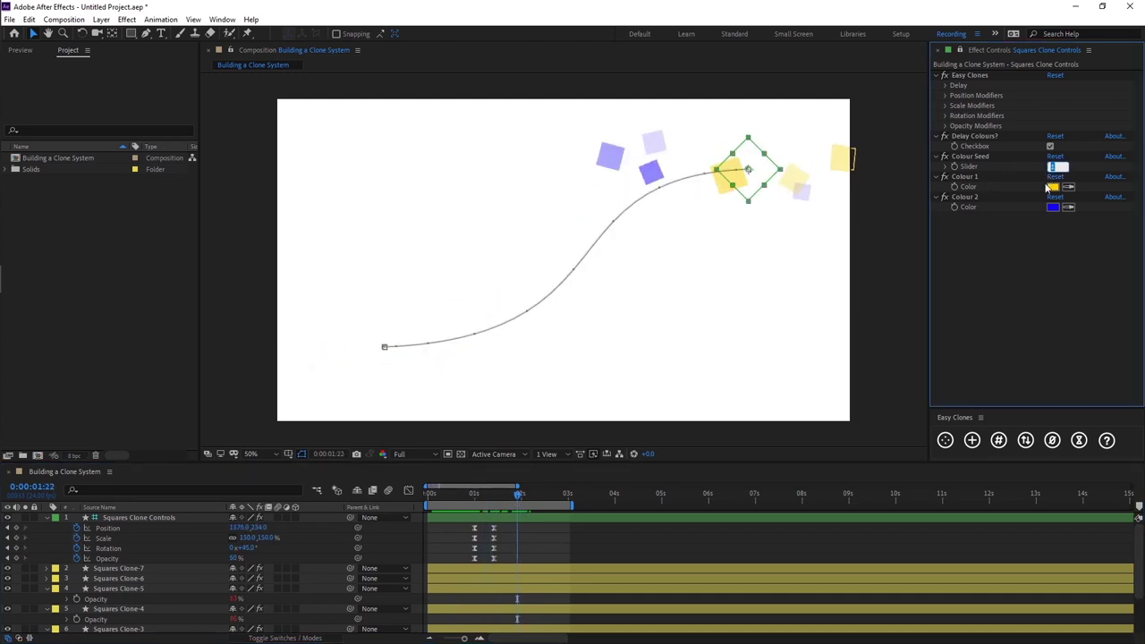
{"action": "key", "text": "Up"}
{"action": "key", "text": "Up"}
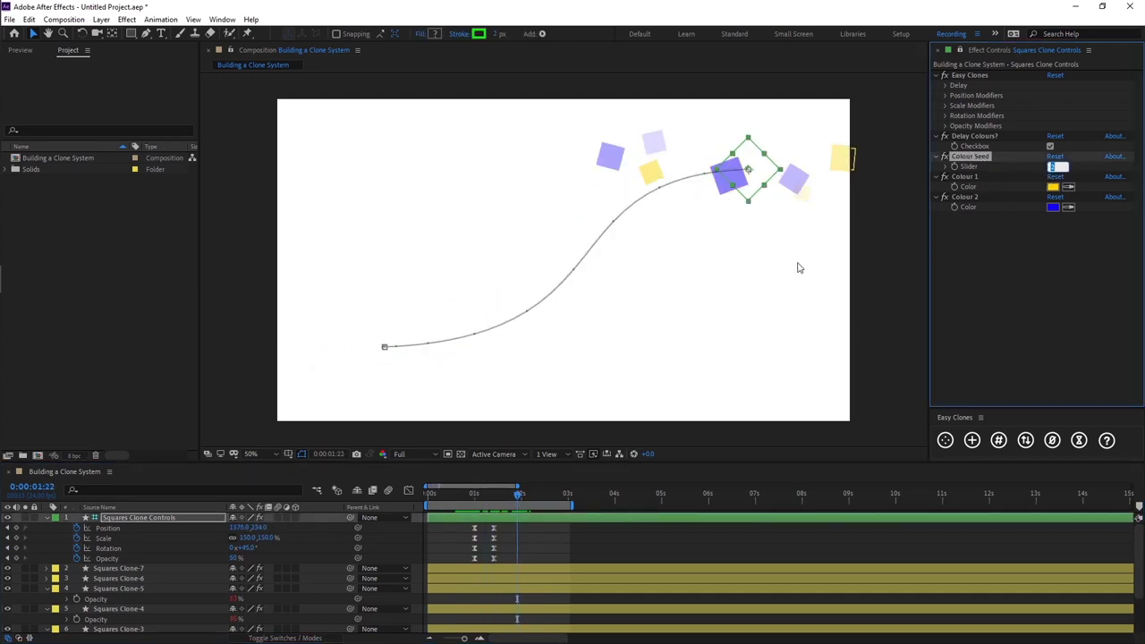
{"action": "key", "text": "Up"}
{"action": "key", "text": "Up"}
{"action": "key", "text": "Up"}
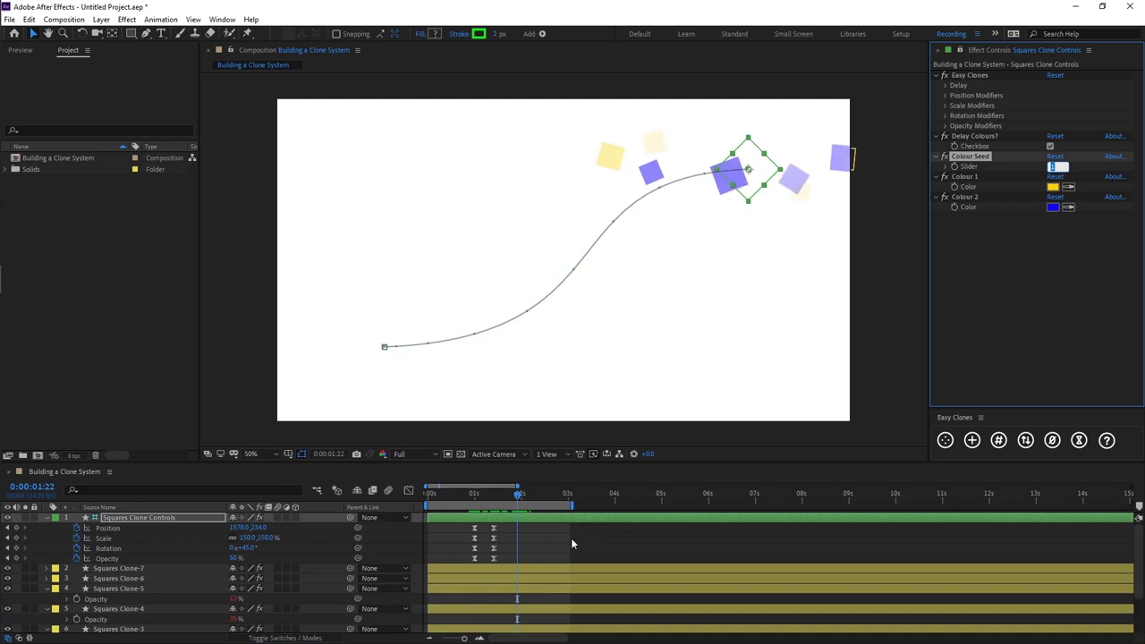
{"action": "key", "text": "Up"}
{"action": "left_click", "coordinate": [696, 373]}
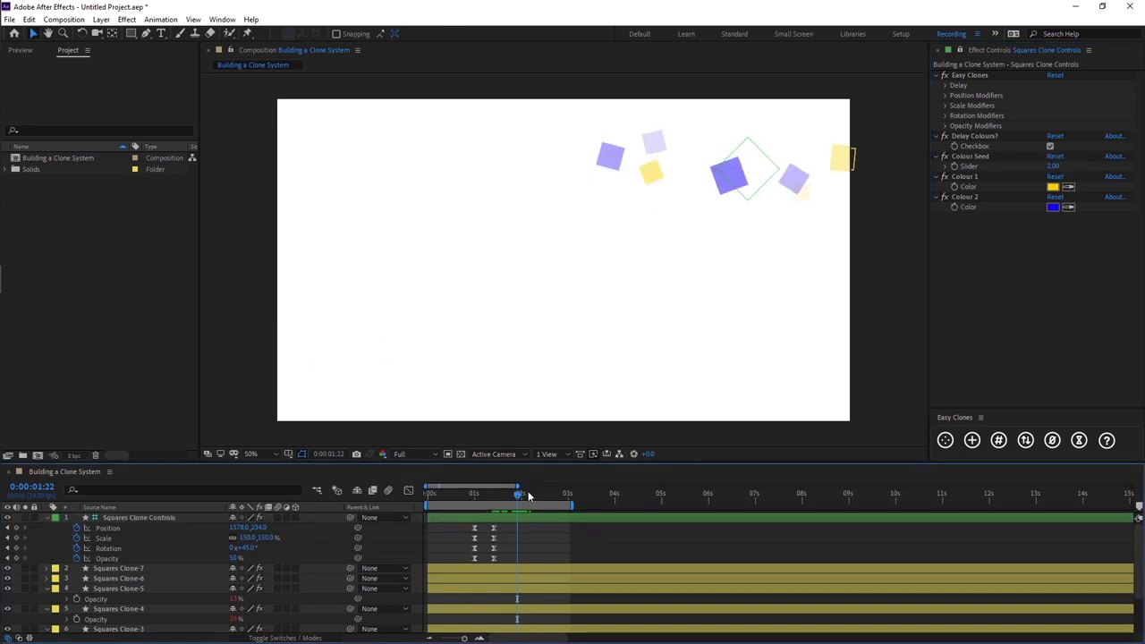
{"action": "left_click_drag", "start_coordinate": [527, 496], "coordinate": [465, 493]}
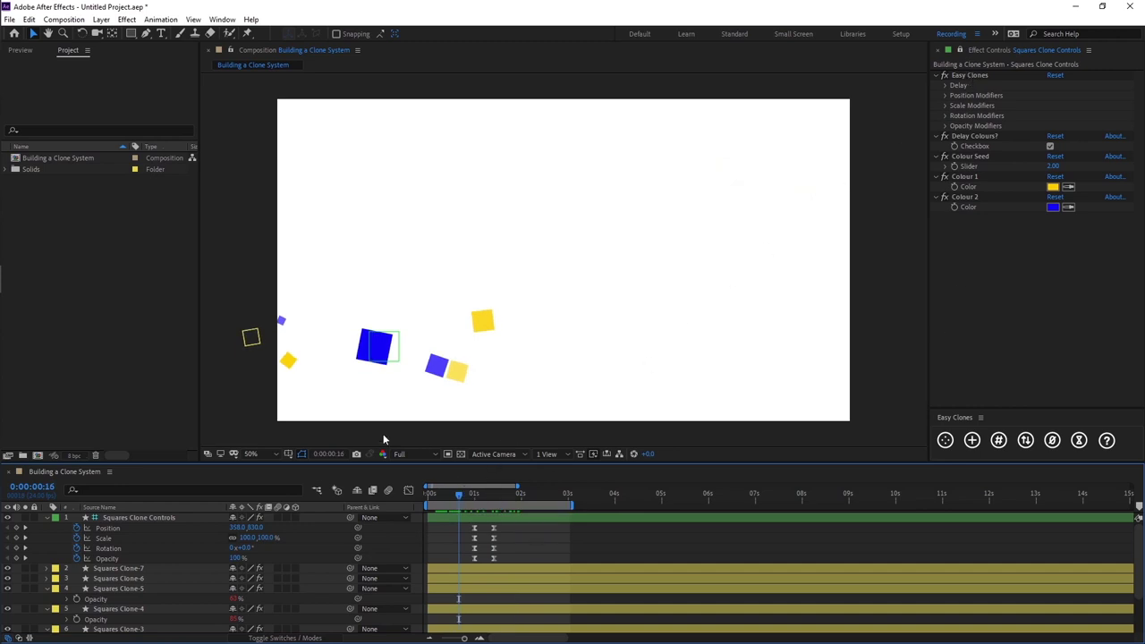
{"action": "left_click_drag", "start_coordinate": [455, 493], "coordinate": [465, 492]}
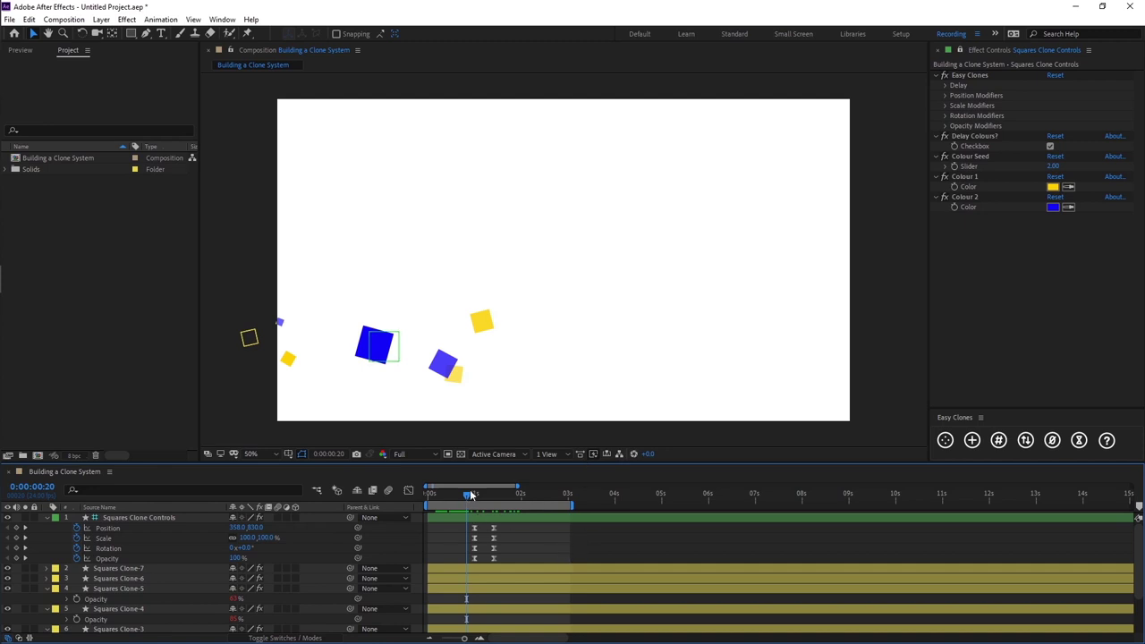
{"action": "left_click_drag", "start_coordinate": [471, 496], "coordinate": [514, 498]}
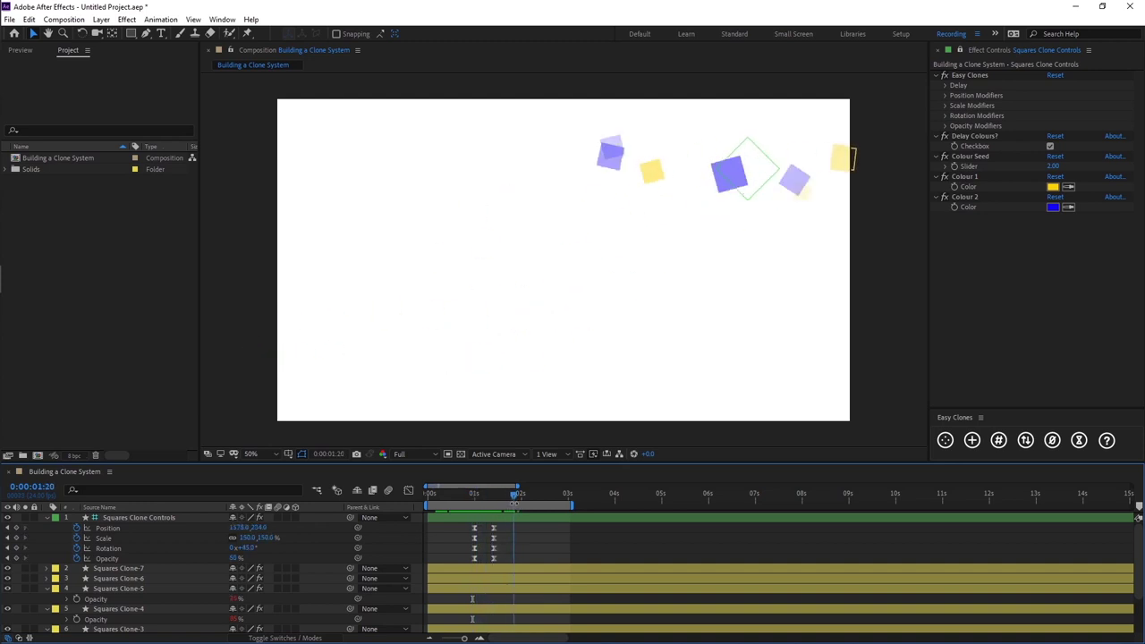
{"action": "left_click", "coordinate": [654, 174]}
{"action": "scroll", "coordinate": [487, 556], "scroll_direction": "down", "scroll_amount": 3}
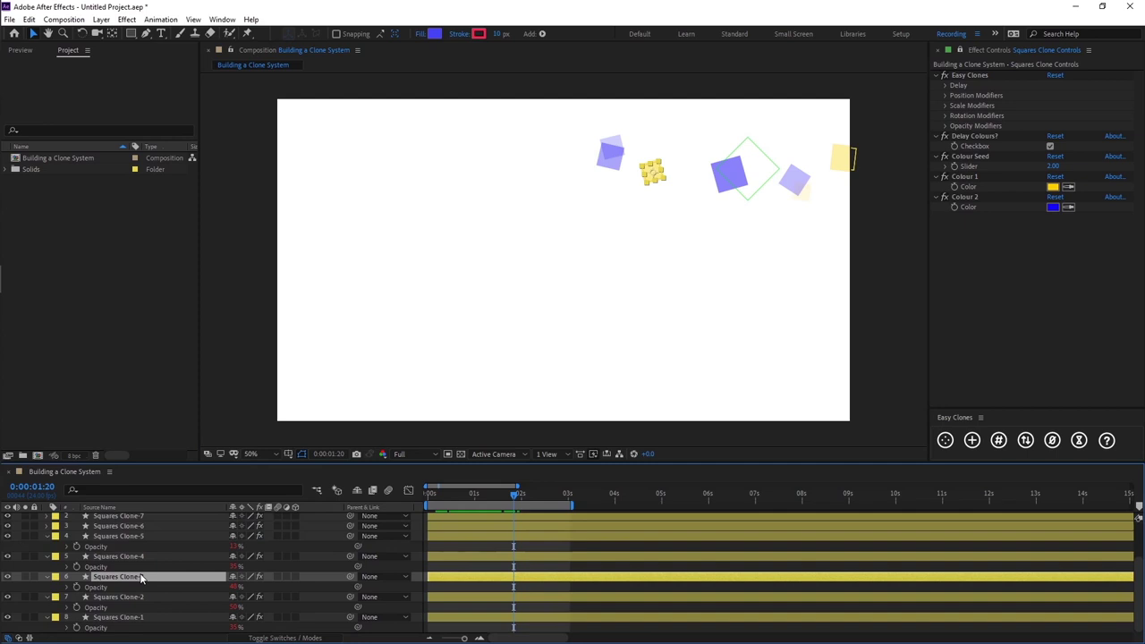
Reveal and select Squares Clone-3's Position and Scale properties at about 1:05.
{"action": "scroll", "coordinate": [440, 541], "scroll_direction": "up", "scroll_amount": 3}
{"action": "mouse_move", "coordinate": [478, 500]}
{"action": "left_mouse_down"}
{"action": "mouse_move", "coordinate": [488, 488]}
{"action": "mouse_move", "coordinate": [569, 494]}
{"action": "left_mouse_up"}
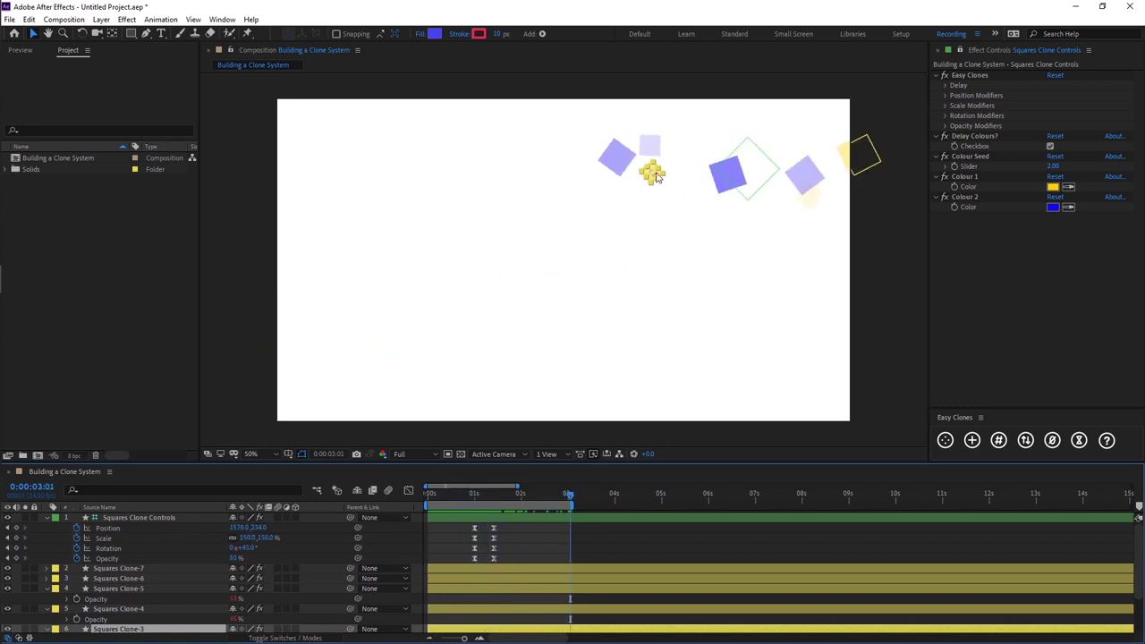
{"action": "scroll", "coordinate": [122, 581], "scroll_direction": "down", "scroll_amount": 2}
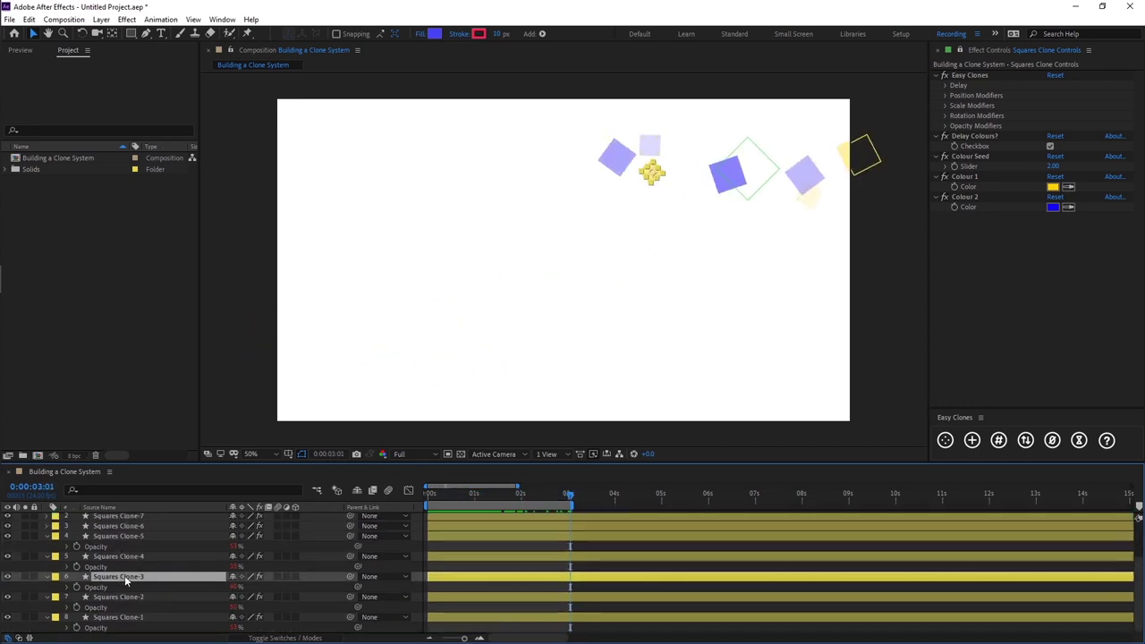
{"action": "key", "text": "p"}
{"action": "key", "text": "shift+s"}
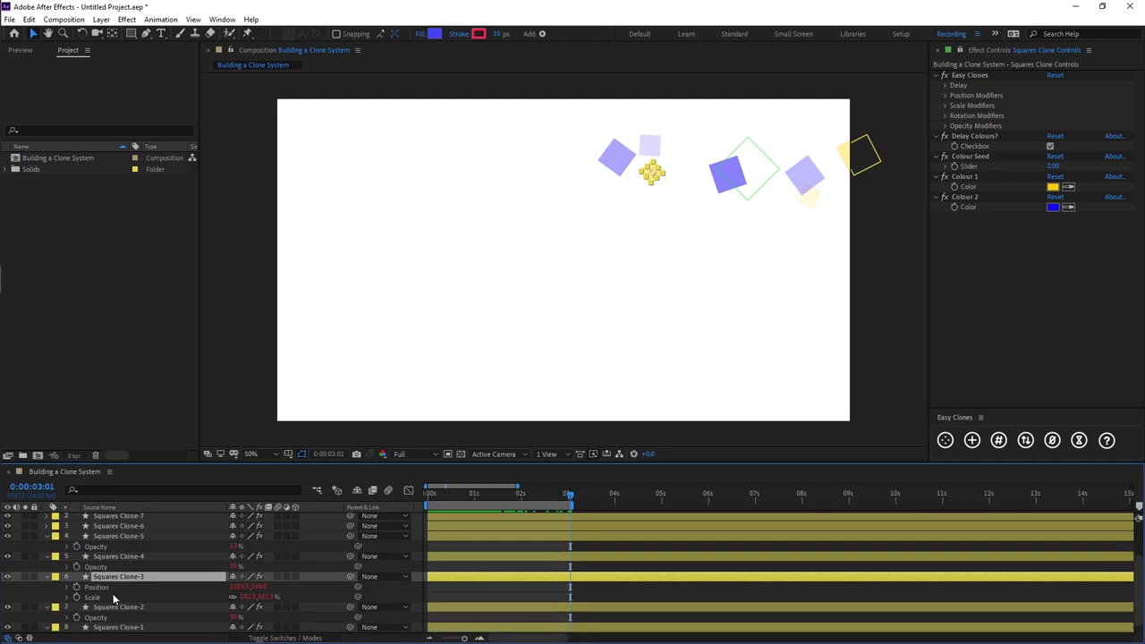
{"action": "left_click", "coordinate": [77, 586]}
Ten frames later, move the yellow clone left of centre and scale it into a huge square.
{"action": "key", "text": "shift+Page_Down"}
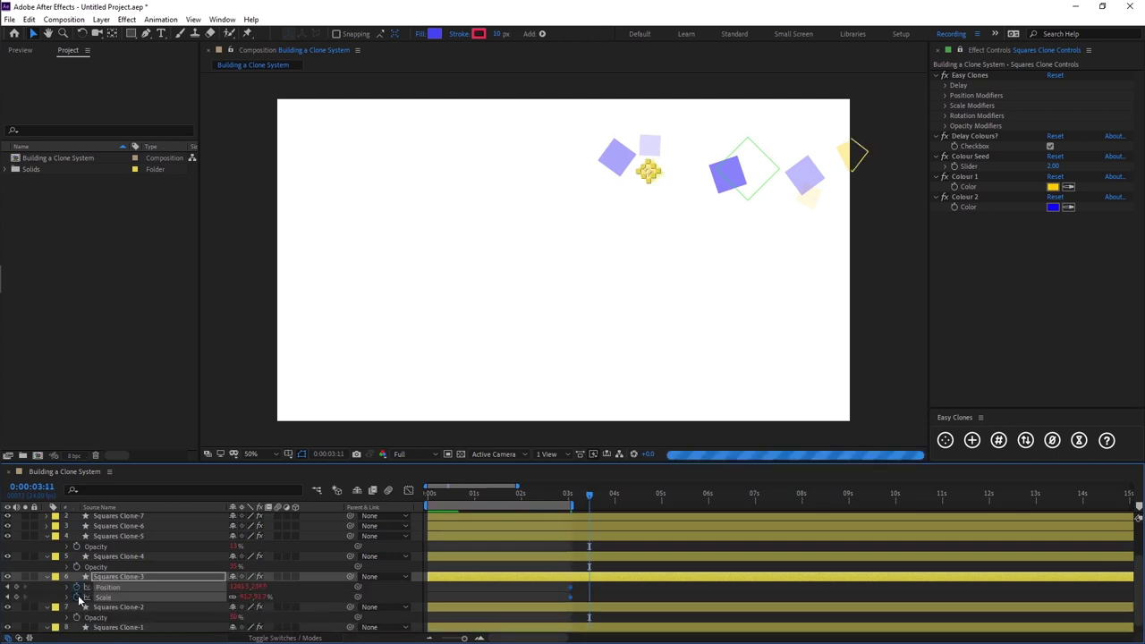
{"action": "left_click_drag", "start_coordinate": [650, 170], "coordinate": [513, 284]}
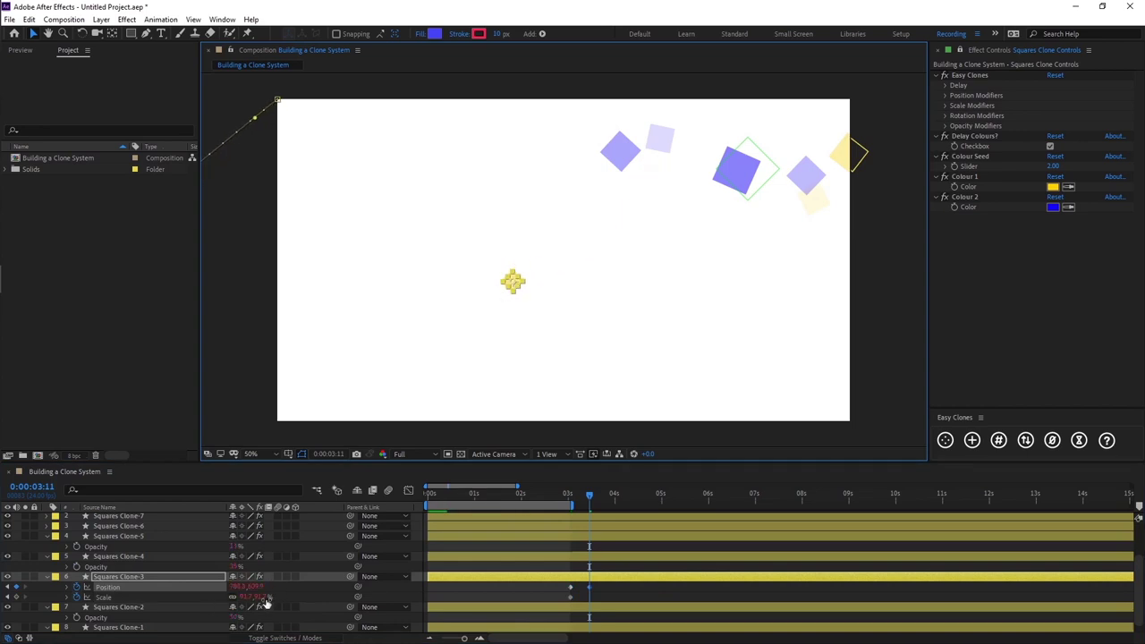
{"action": "left_click_drag", "start_coordinate": [259, 597], "coordinate": [657, 545]}
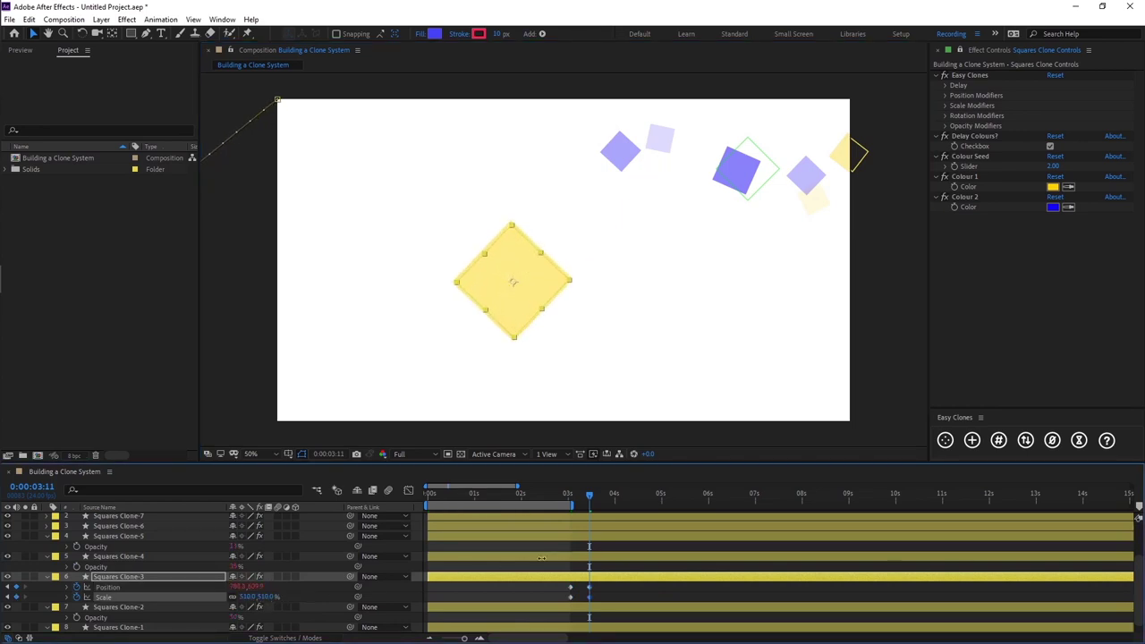
{"action": "left_click", "coordinate": [626, 586]}
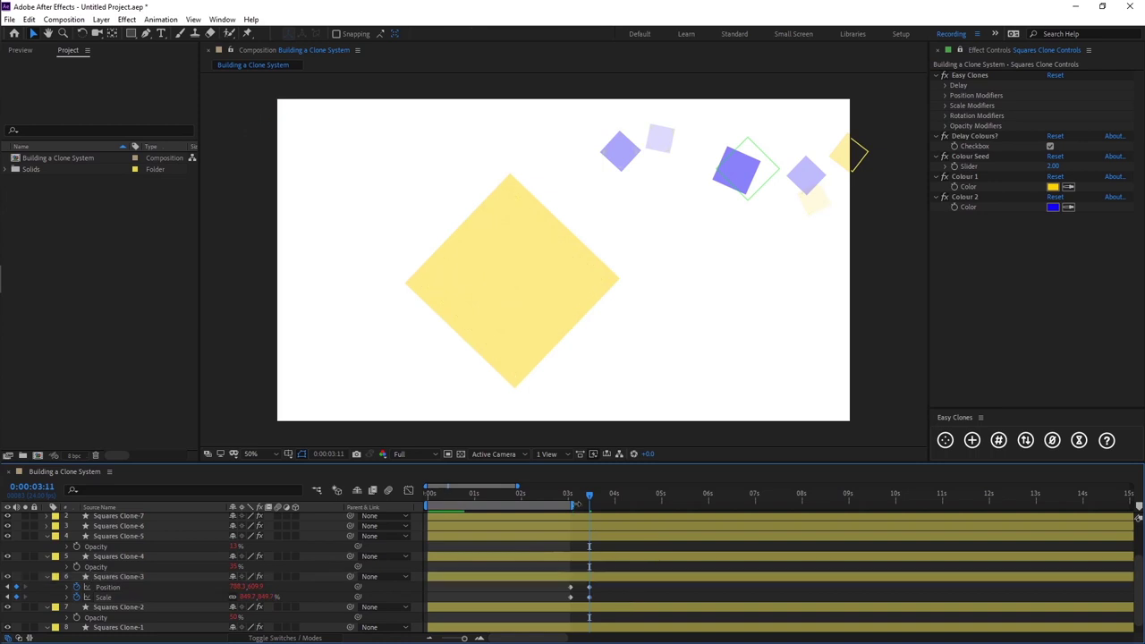
Extend the work area to about five seconds and preview the animation.
{"action": "left_click_drag", "start_coordinate": [571, 507], "coordinate": [658, 514]}
{"action": "key", "text": "space"}
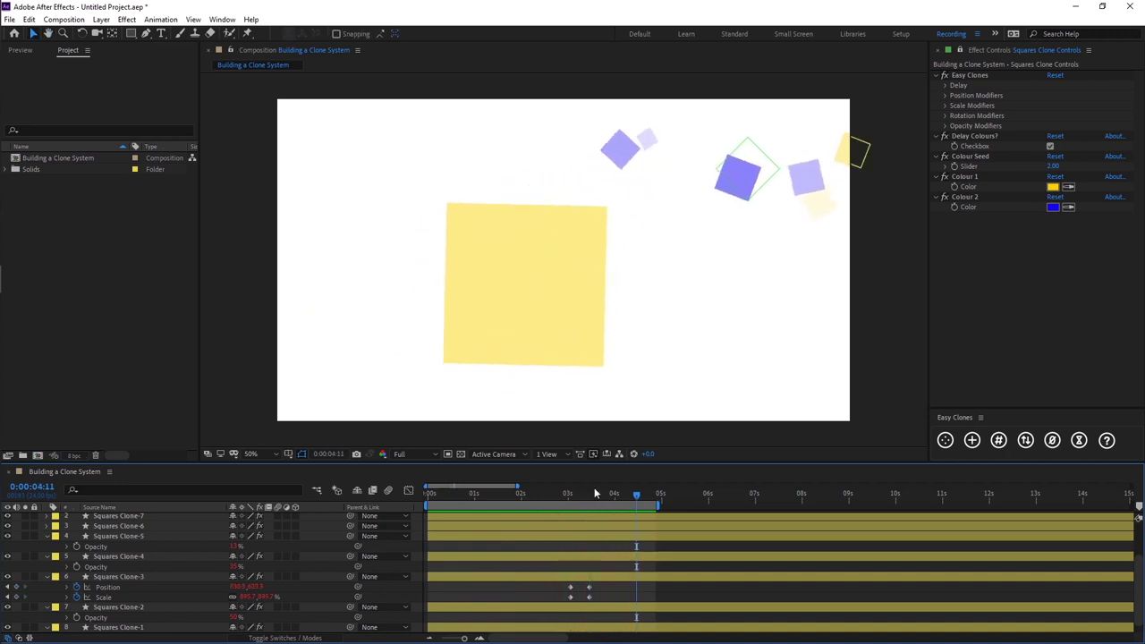
{"action": "left_click_drag", "start_coordinate": [588, 495], "coordinate": [613, 494]}
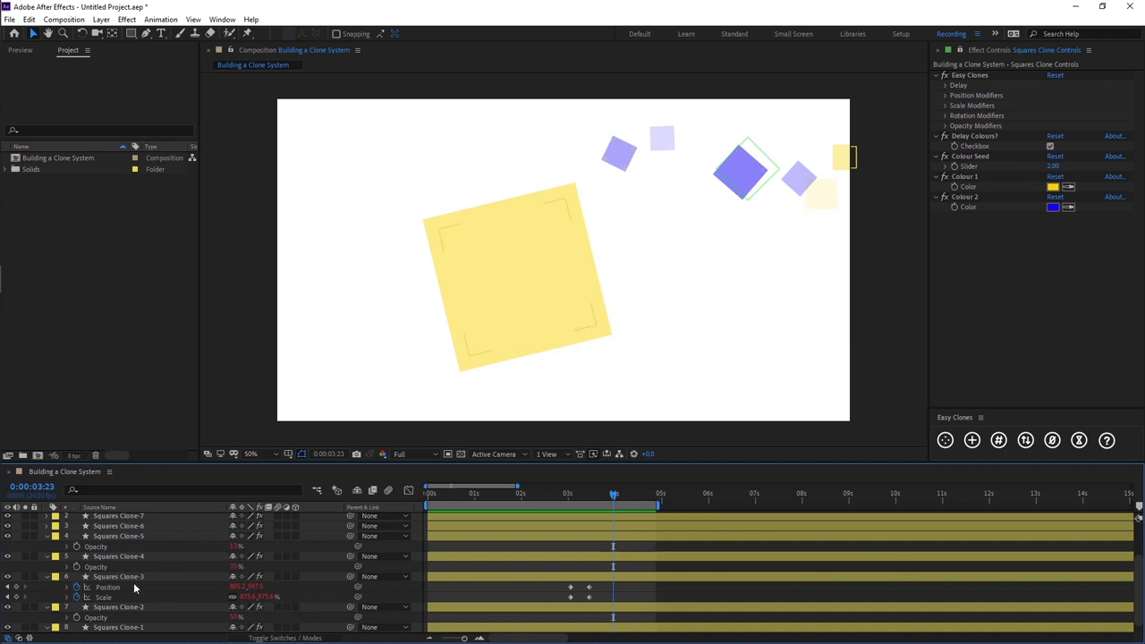
{"action": "scroll", "coordinate": [134, 583], "scroll_direction": "down", "scroll_amount": 1}
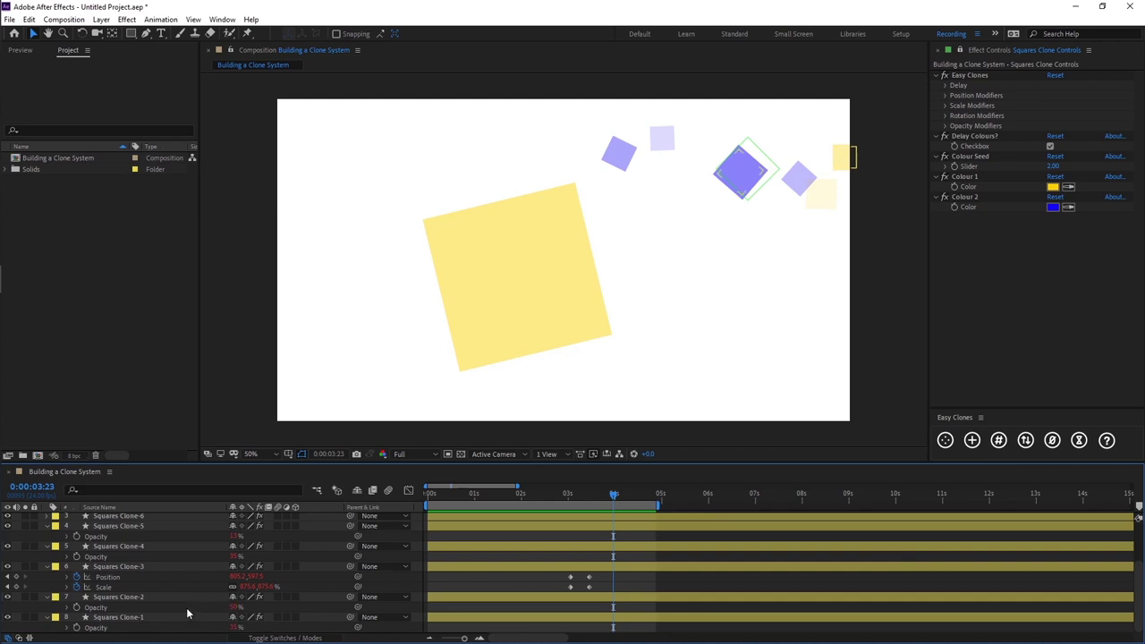
{"action": "left_click", "coordinate": [128, 617]}
{"action": "scroll", "coordinate": [128, 619], "scroll_direction": "up", "scroll_amount": 1}
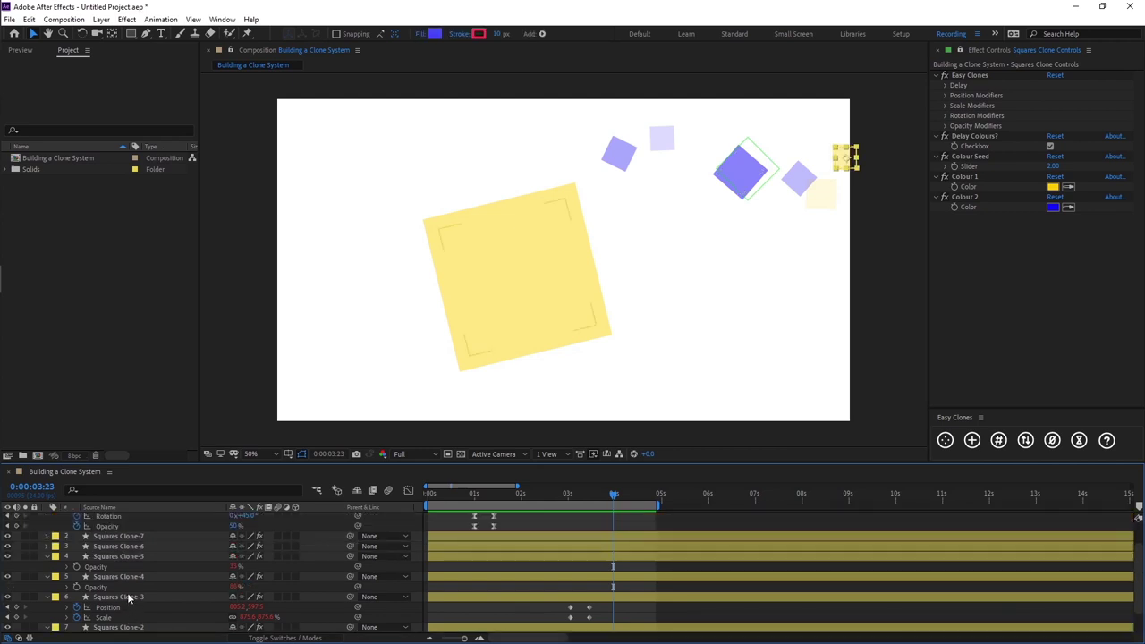
Set the fill of Squares Clone-1, -4, -6 and -7 to None, making hollow outlines.
{"action": "left_click", "coordinate": [125, 576], "text": "ctrl"}
{"action": "left_click", "coordinate": [125, 535], "text": "ctrl"}
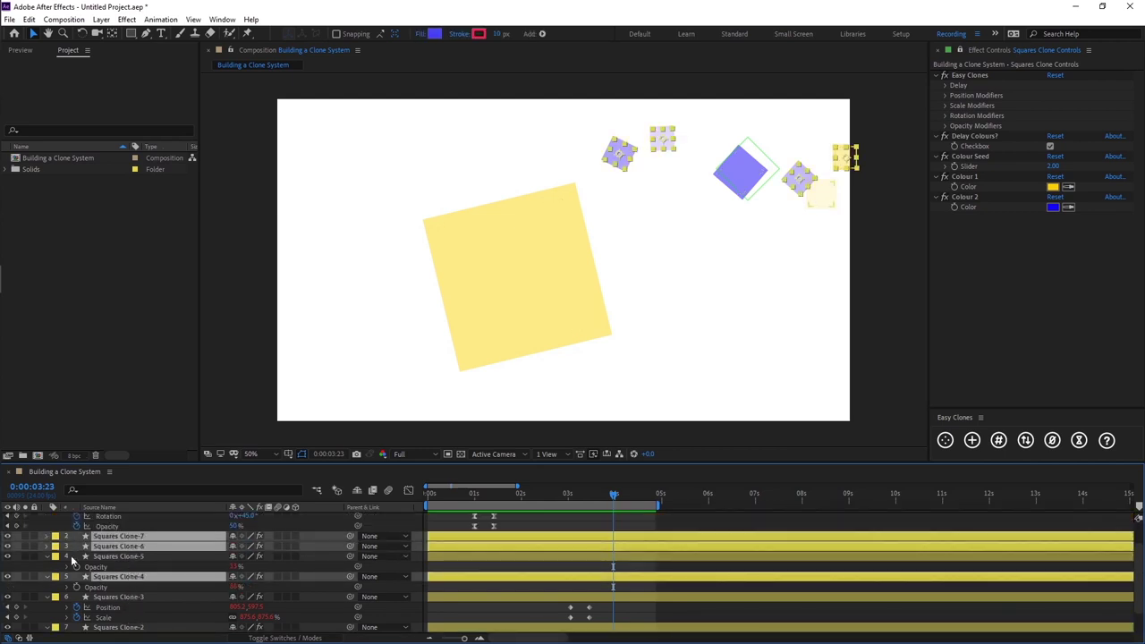
{"action": "left_click", "coordinate": [420, 35]}
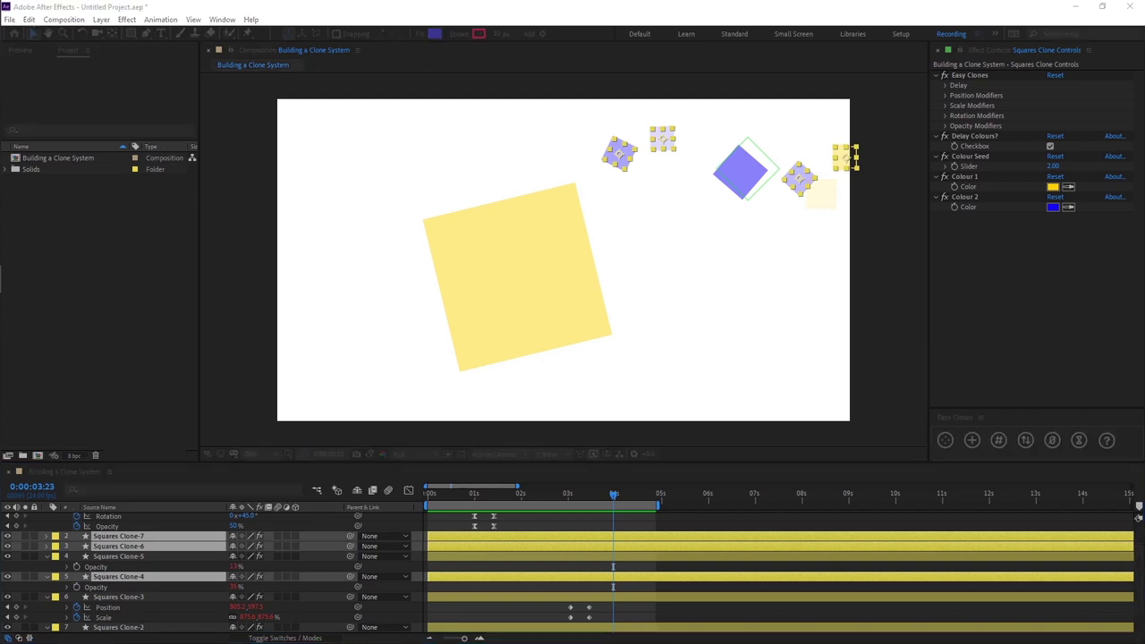
{"action": "left_click", "coordinate": [197, 121]}
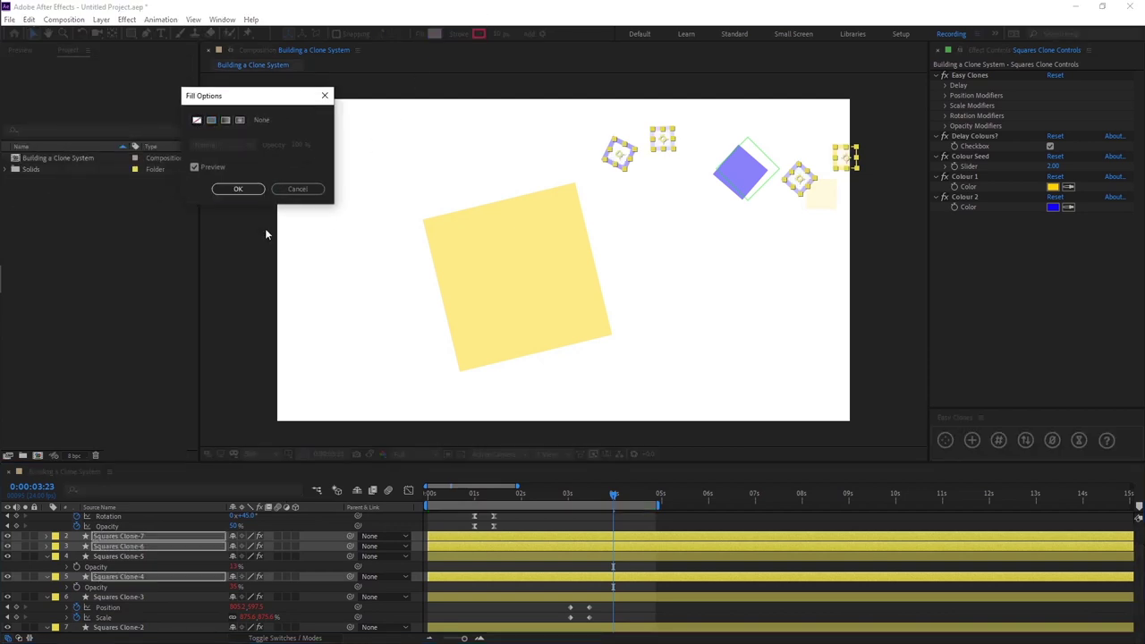
{"action": "left_click", "coordinate": [238, 189]}
{"action": "left_click", "coordinate": [543, 523]}
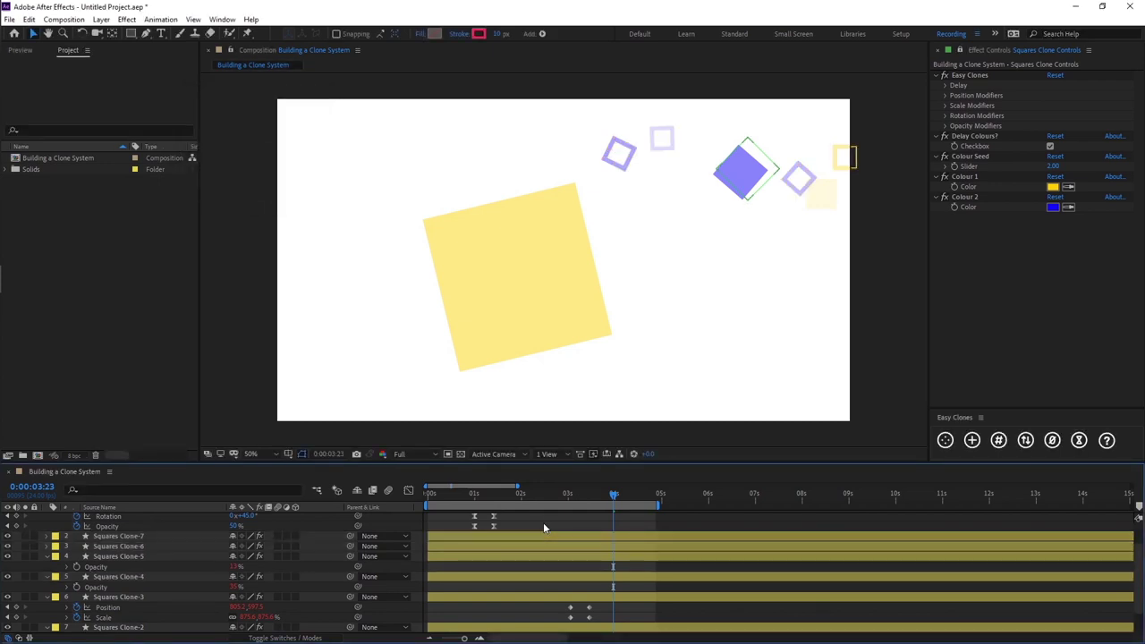
{"action": "left_click_drag", "start_coordinate": [613, 497], "coordinate": [433, 503]}
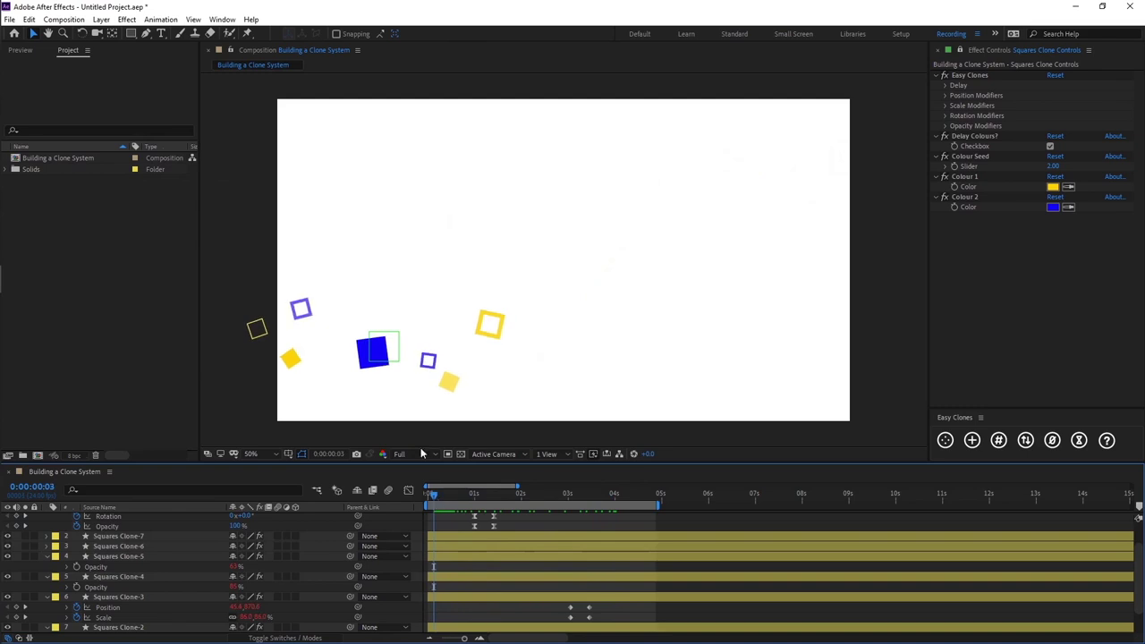
{"action": "left_click_drag", "start_coordinate": [433, 498], "coordinate": [607, 496]}
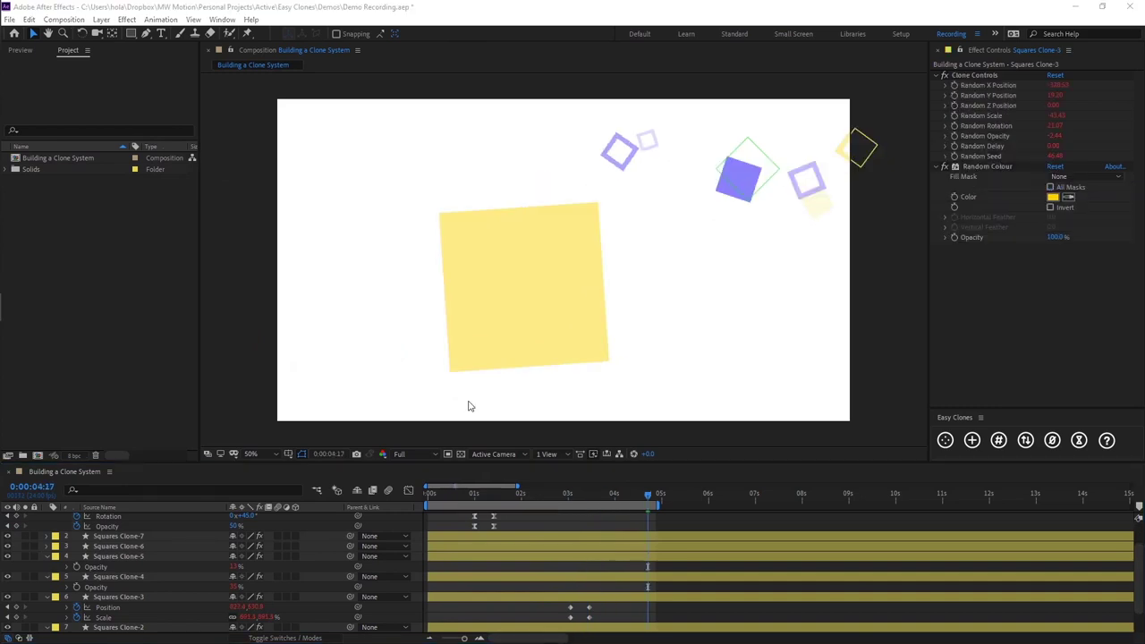
{"action": "left_click", "coordinate": [626, 592]}
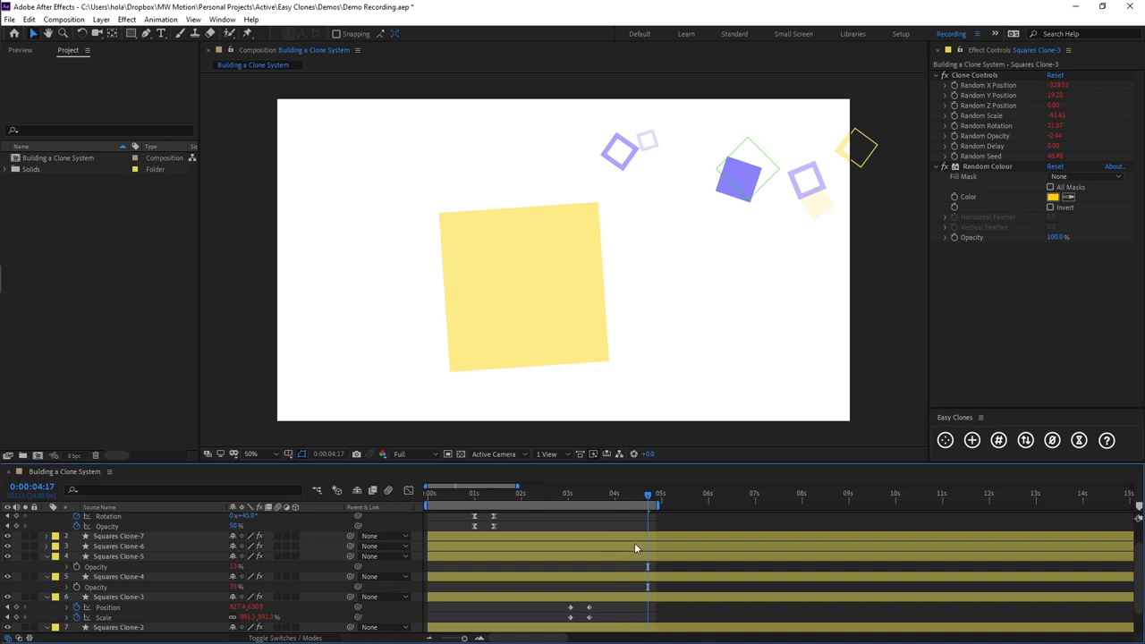
{"action": "left_click", "coordinate": [571, 327]}
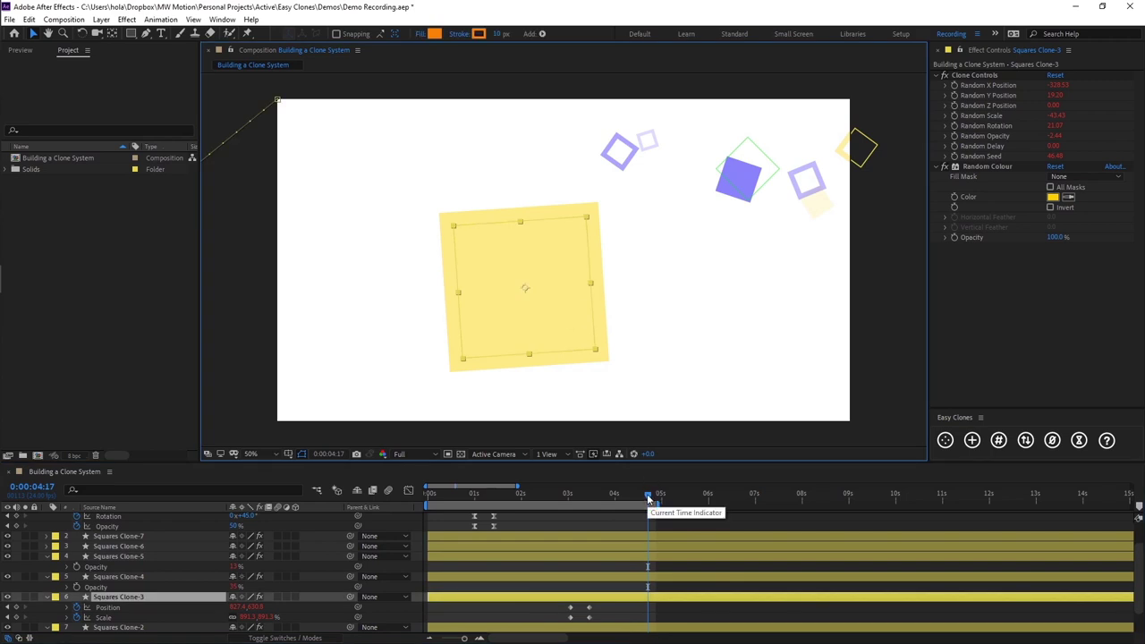
{"action": "left_click_drag", "start_coordinate": [647, 492], "coordinate": [630, 492]}
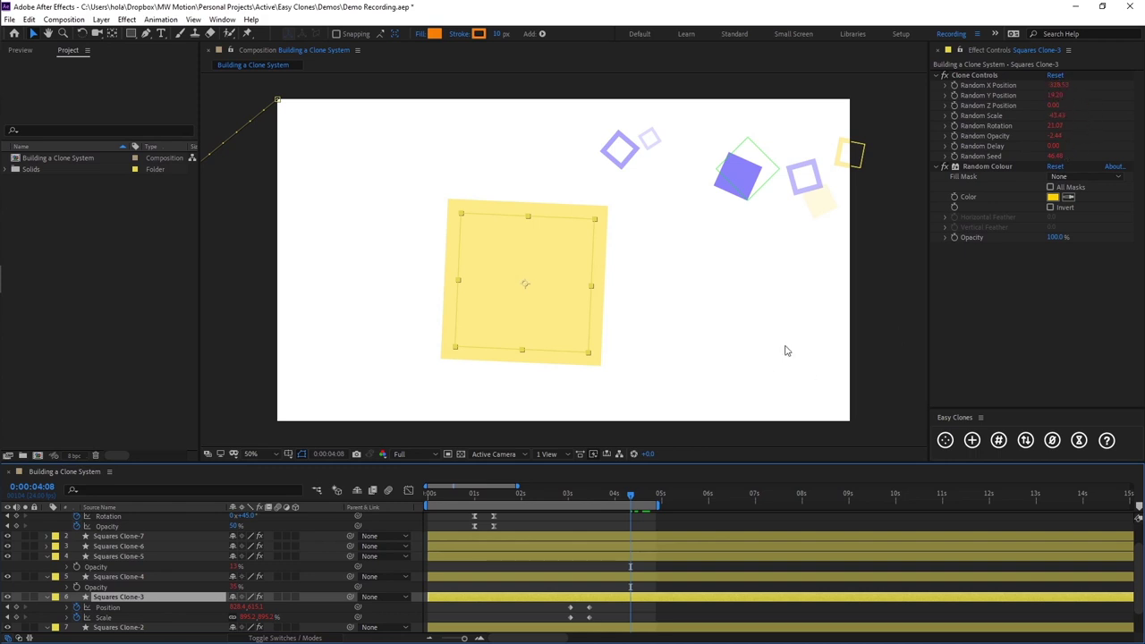
{"action": "left_click_drag", "start_coordinate": [1055, 158], "coordinate": [1052, 130]}
{"action": "left_click", "coordinate": [989, 166]}
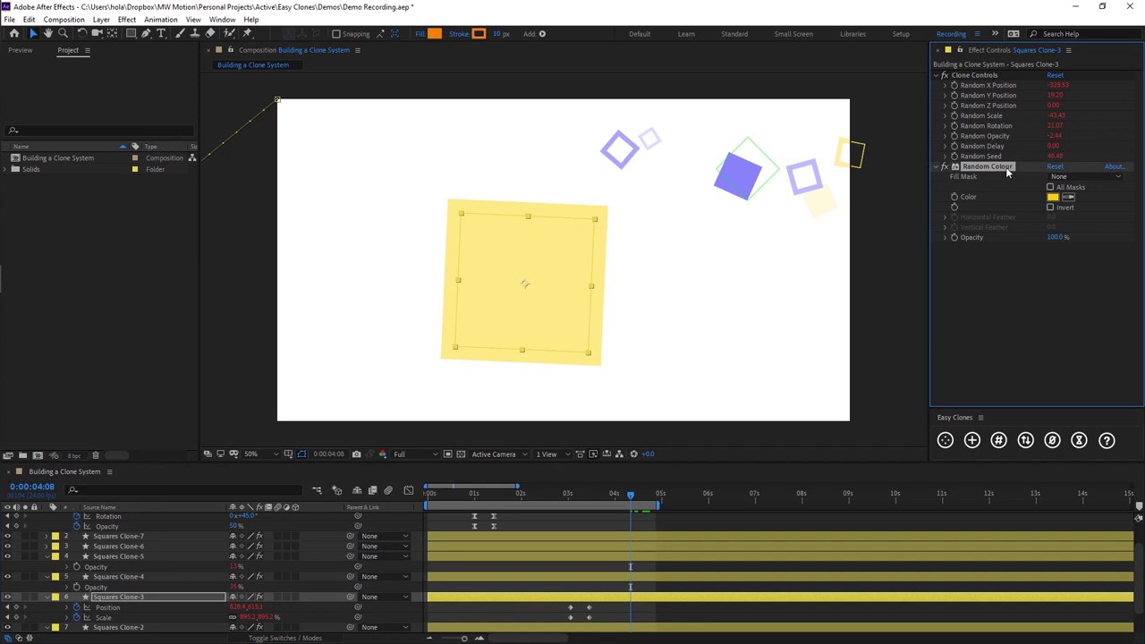
Toggle Squares Clone-3's Random Colour effect so the large square turns orange.
{"action": "left_click", "coordinate": [945, 165]}
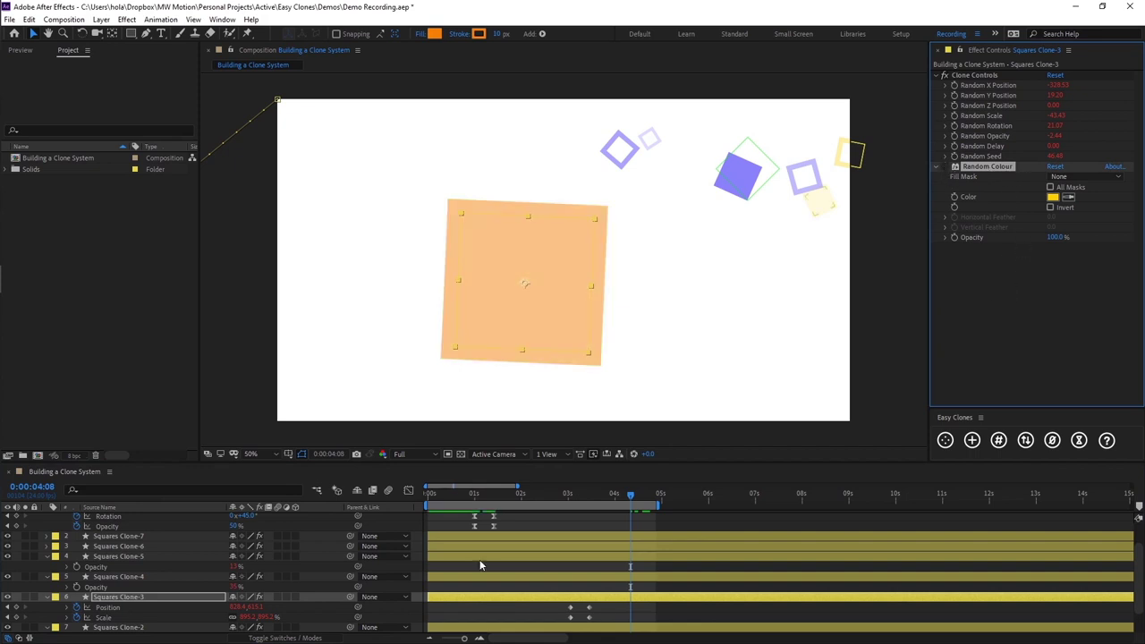
{"action": "left_click", "coordinate": [662, 523]}
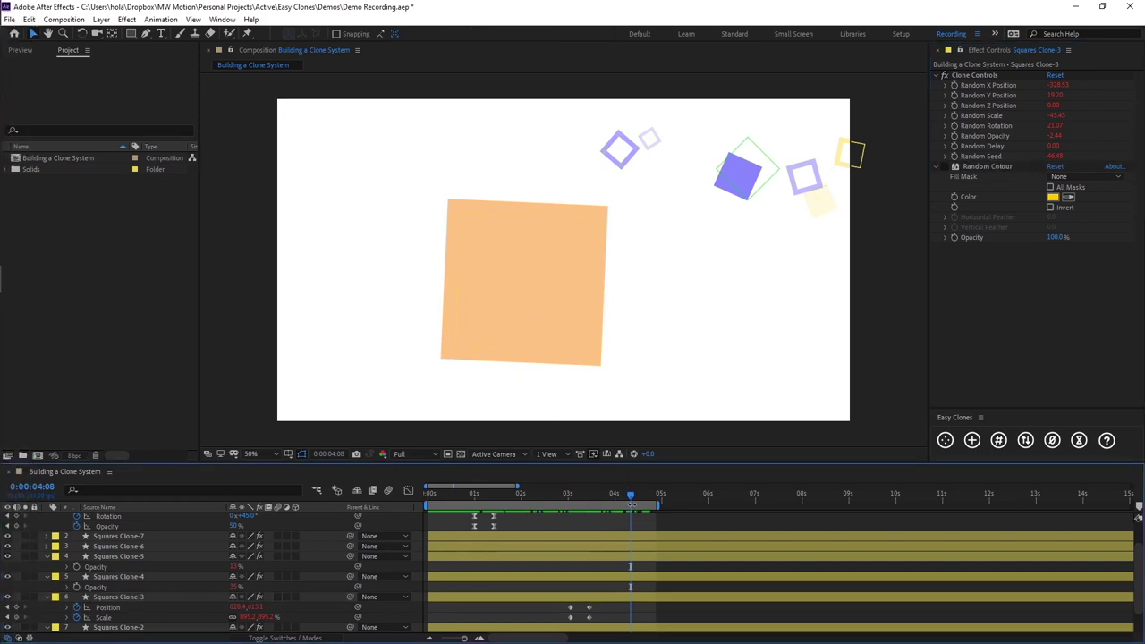
{"action": "left_click_drag", "start_coordinate": [631, 493], "coordinate": [430, 499]}
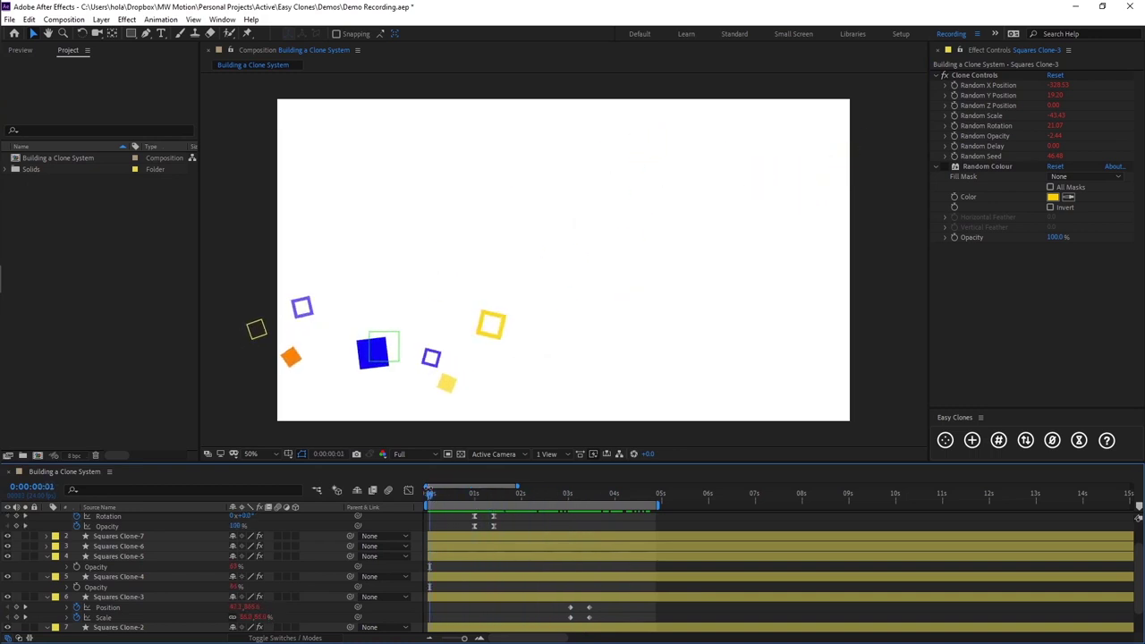
{"action": "left_click_drag", "start_coordinate": [430, 499], "coordinate": [442, 501]}
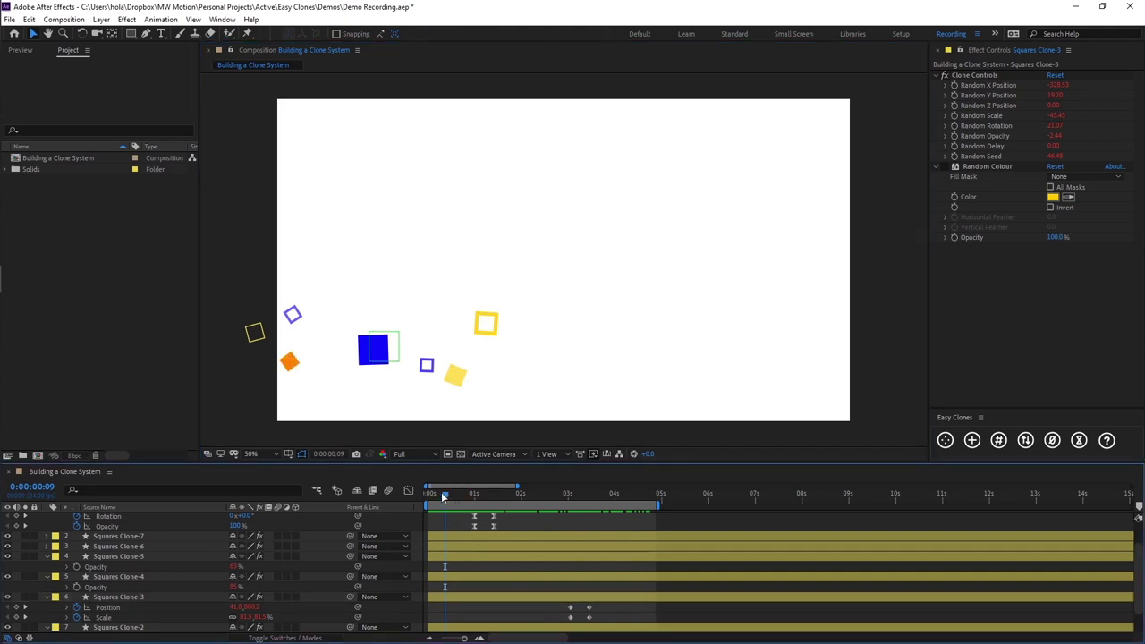
{"action": "left_click_drag", "start_coordinate": [446, 499], "coordinate": [464, 492]}
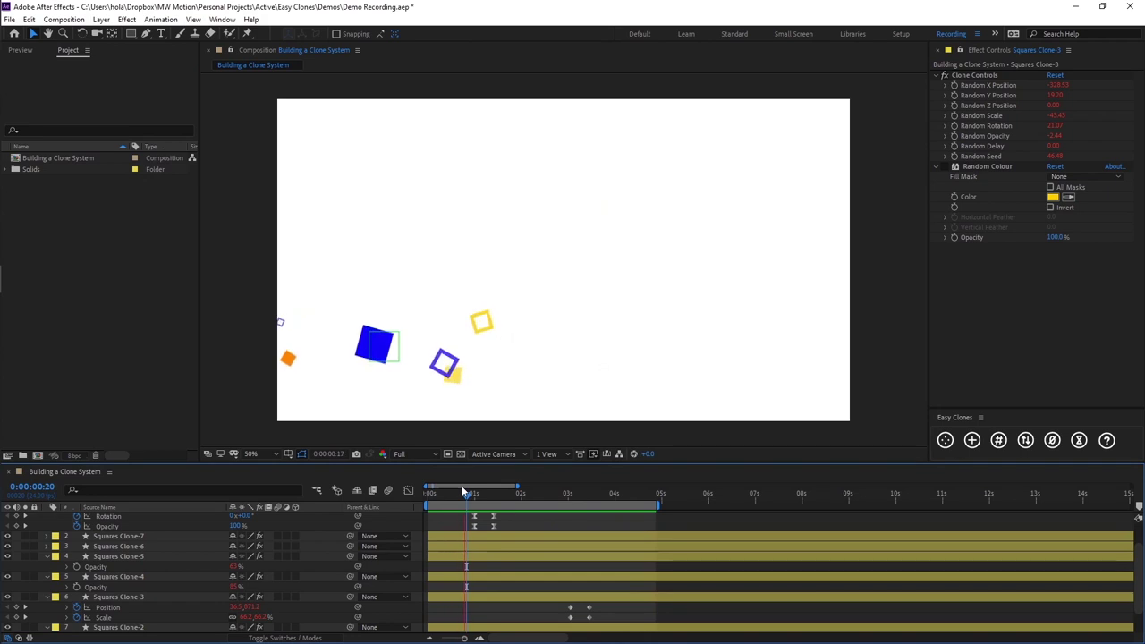
{"action": "key", "text": "space"}
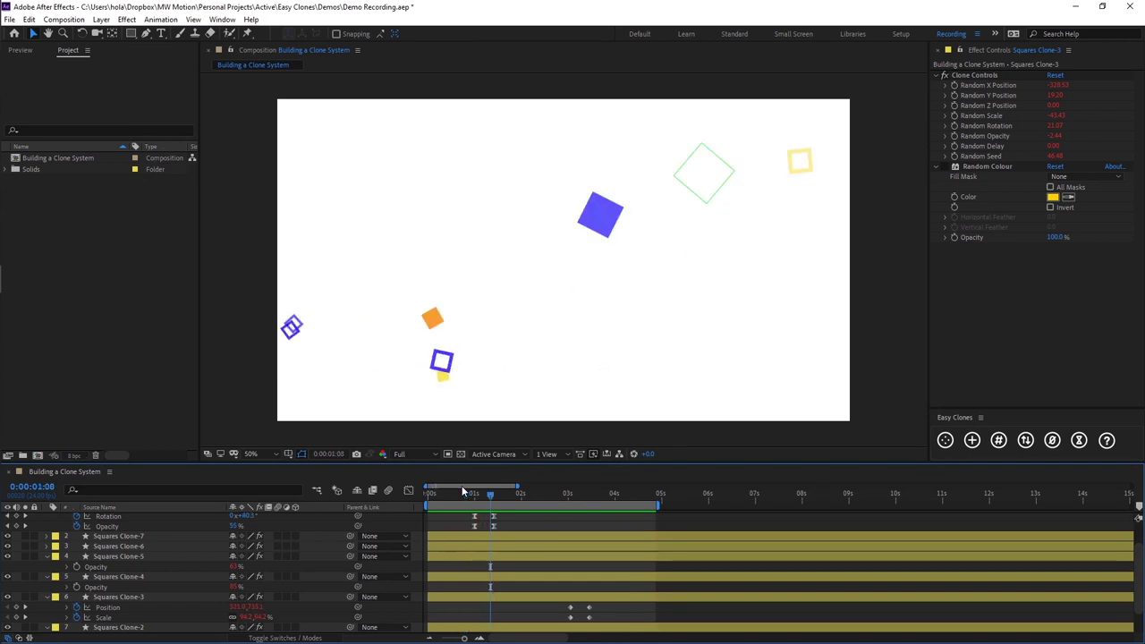